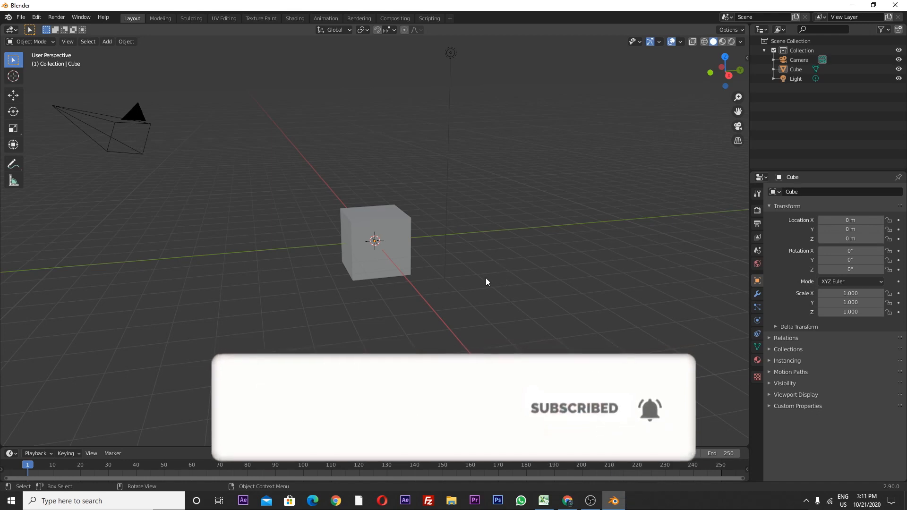
{"action": "mouse_move", "coordinate": [461, 290]}
{"action": "middle_mouse_down"}
{"action": "mouse_move", "coordinate": [498, 283]}
{"action": "mouse_move", "coordinate": [453, 287]}
{"action": "middle_mouse_up"}
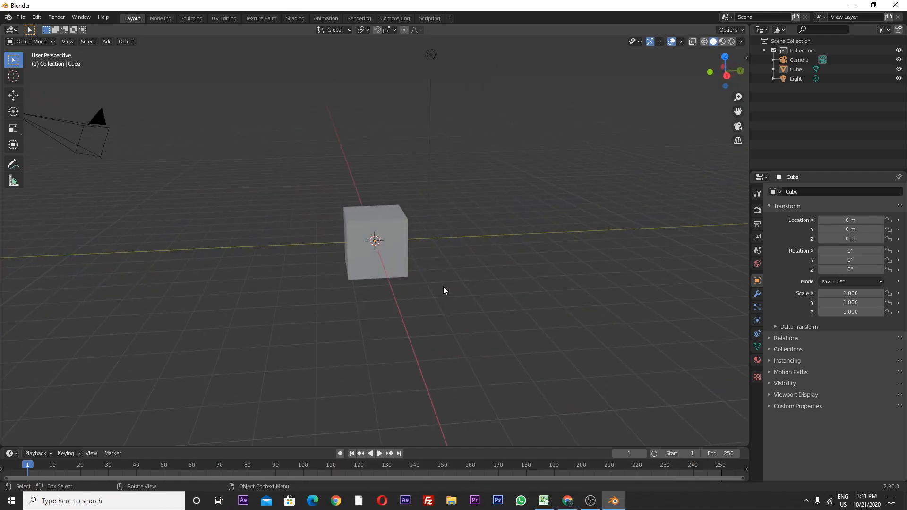
{"action": "middle_click_drag", "start_coordinate": [443, 287], "coordinate": [422, 281]}
{"action": "left_click_drag", "start_coordinate": [436, 191], "coordinate": [384, 232]}
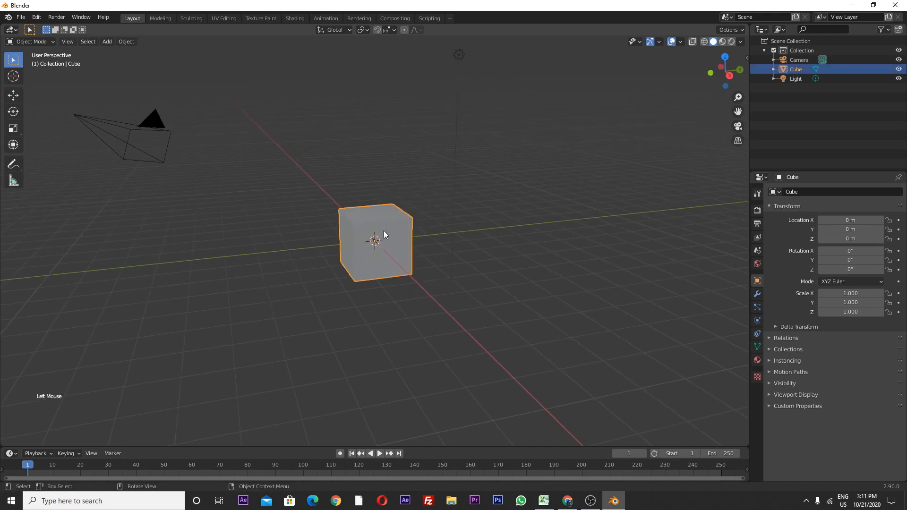
{"action": "left_click", "coordinate": [456, 195]}
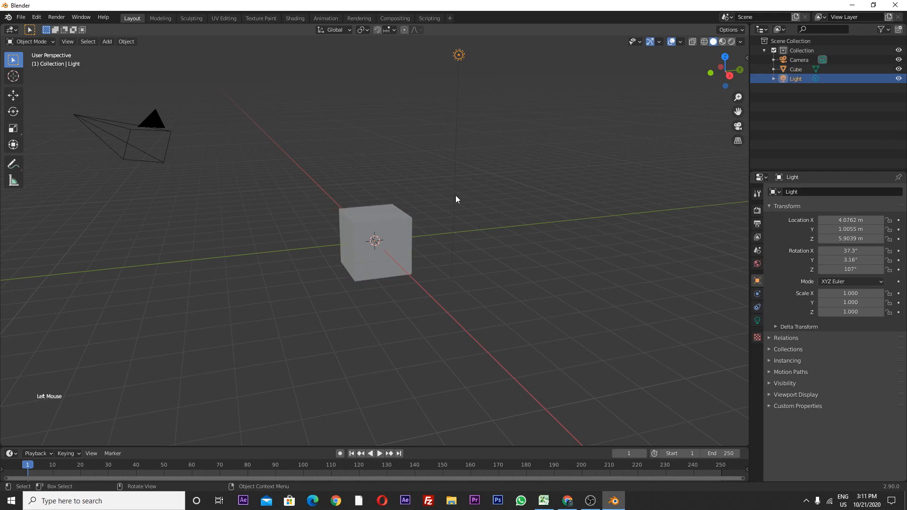
{"action": "left_click", "coordinate": [441, 194]}
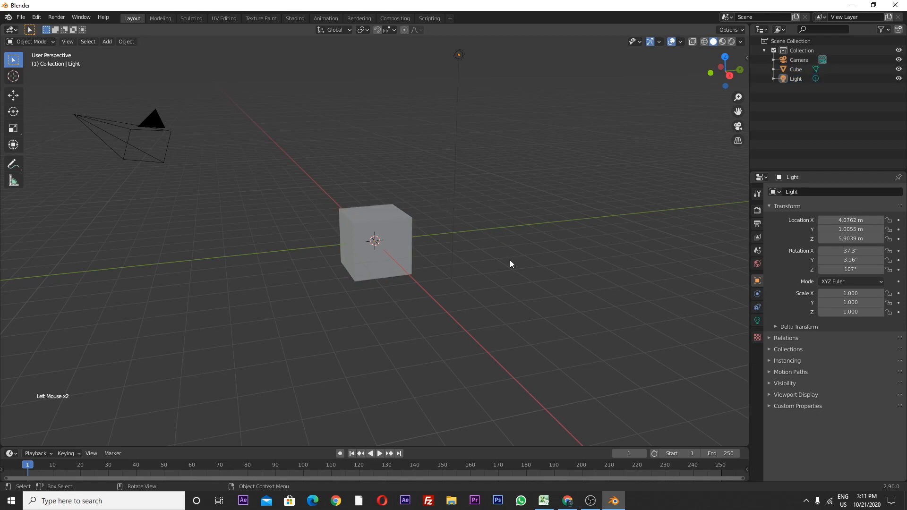
{"action": "middle_click_drag", "start_coordinate": [510, 259], "coordinate": [472, 256]}
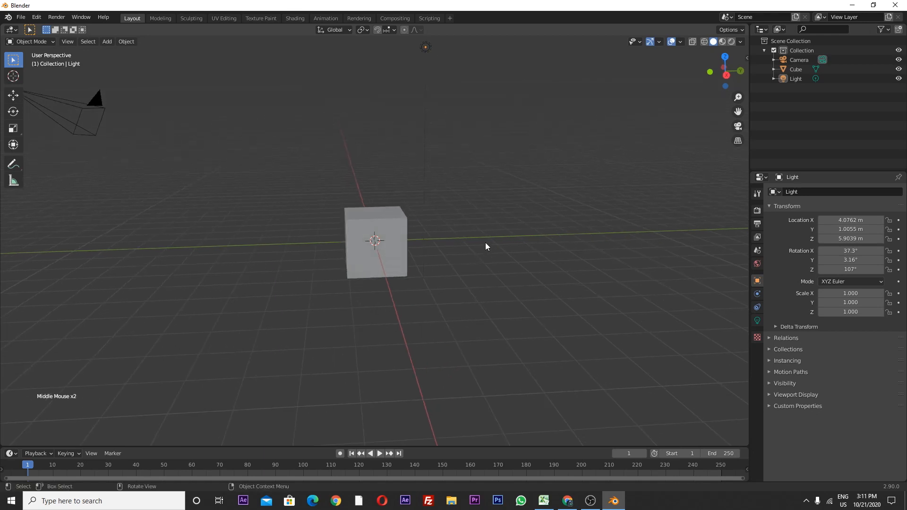
Step: In Edit Mode, move the cube's top vertices down along Z to flatten it to about a third of its height
{"action": "left_click", "coordinate": [381, 222]}
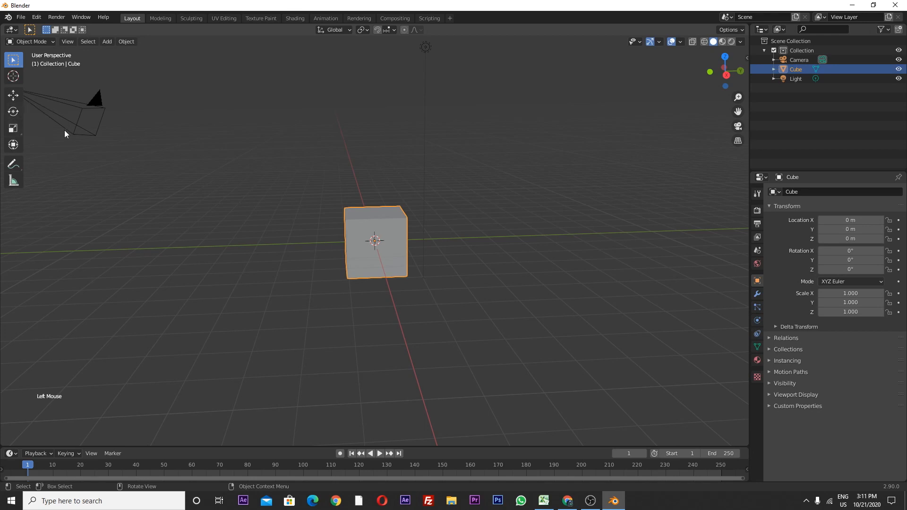
{"action": "key", "text": "Tab"}
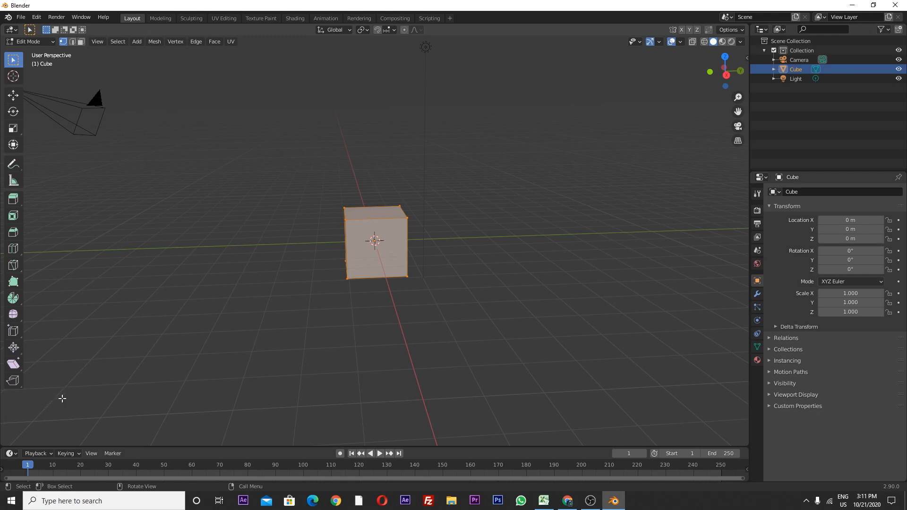
{"action": "middle_click_drag", "start_coordinate": [249, 312], "coordinate": [261, 201]}
{"action": "double_click", "coordinate": [293, 171]}
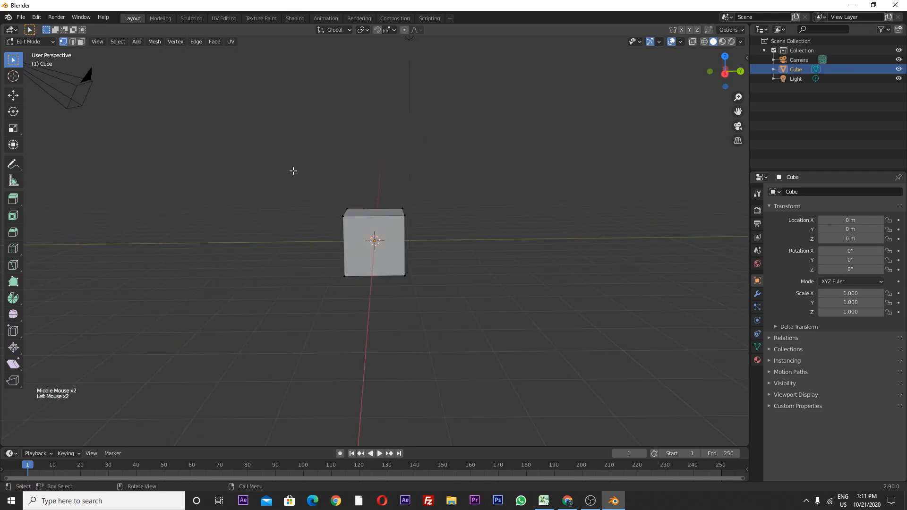
{"action": "left_click_drag", "start_coordinate": [293, 171], "coordinate": [416, 229]}
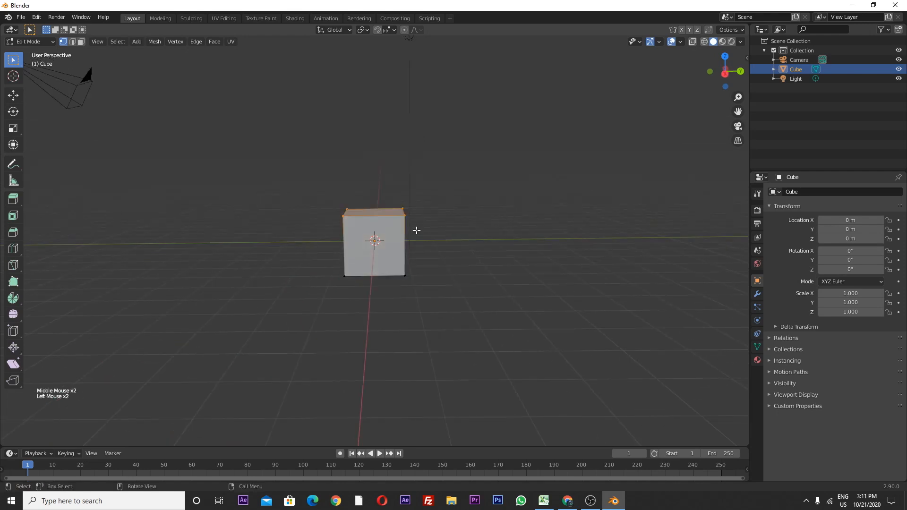
{"action": "left_click", "coordinate": [12, 94]}
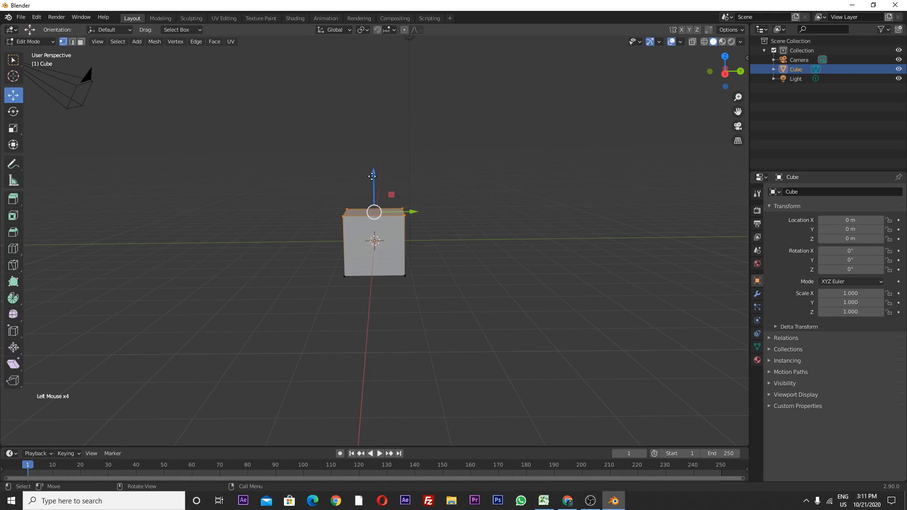
{"action": "left_click_drag", "start_coordinate": [372, 176], "coordinate": [373, 210]}
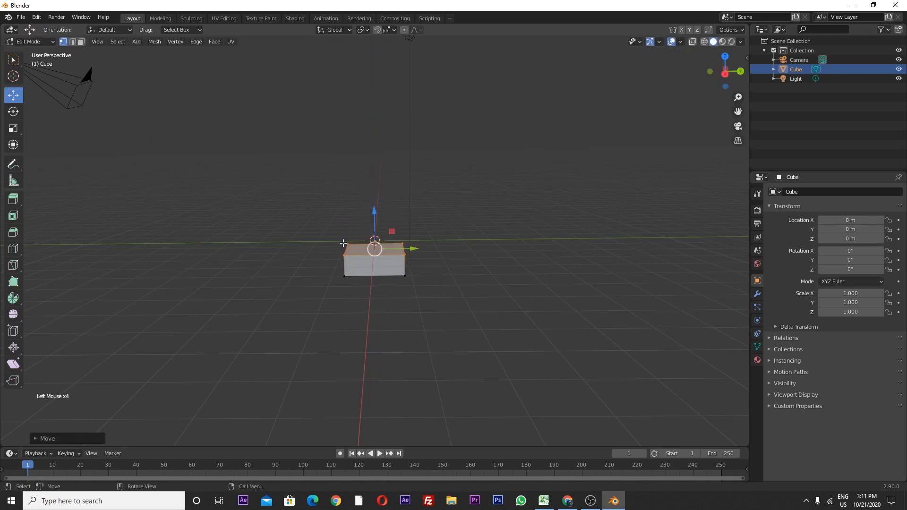
Step: Try to box-select all the slab's vertices while it is displayed in solid shading
{"action": "middle_click_drag", "start_coordinate": [343, 243], "coordinate": [331, 253]}
{"action": "left_click_drag", "start_coordinate": [321, 259], "coordinate": [416, 293]}
{"action": "middle_click_drag", "start_coordinate": [417, 293], "coordinate": [409, 277]}
{"action": "left_click", "coordinate": [419, 307]}
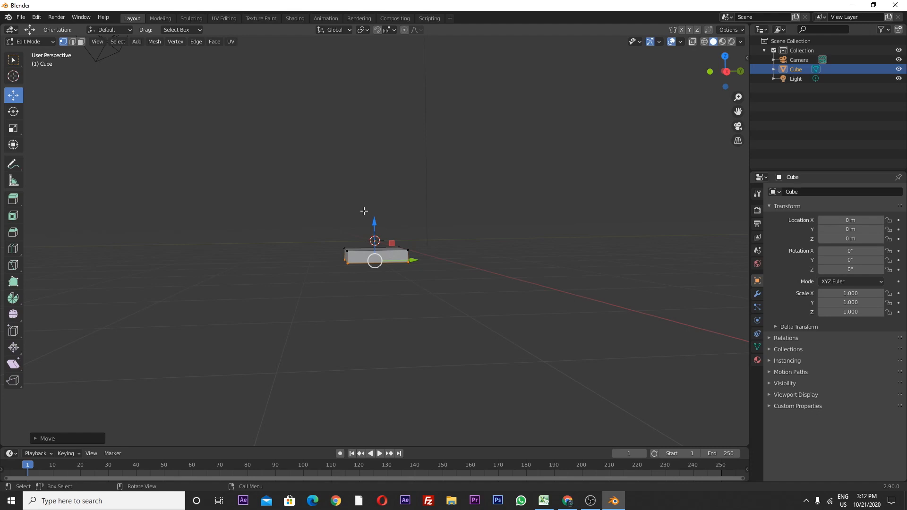
{"action": "left_click", "coordinate": [340, 217]}
{"action": "left_click_drag", "start_coordinate": [295, 213], "coordinate": [440, 290]}
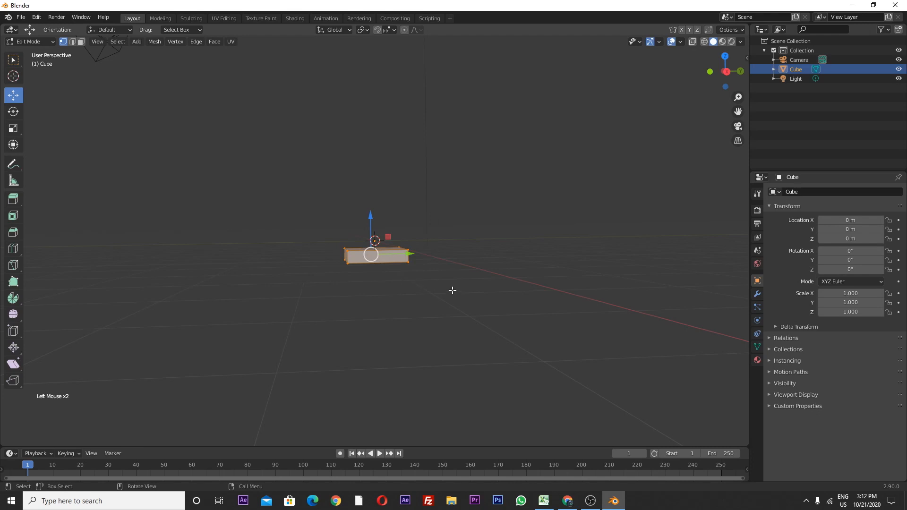
{"action": "middle_click_drag", "start_coordinate": [452, 290], "coordinate": [394, 266]}
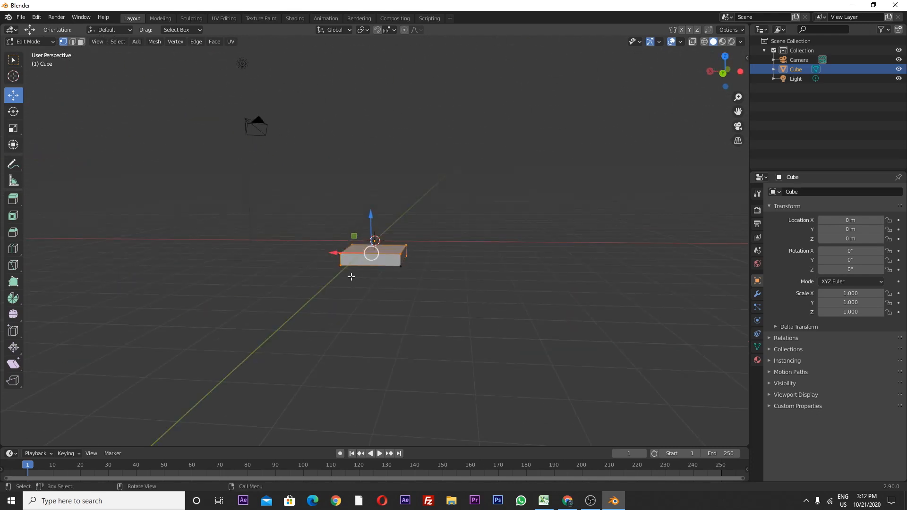
{"action": "middle_click_drag", "start_coordinate": [327, 277], "coordinate": [439, 286]}
Step: Switch to wireframe shading and box-select all of the slab's vertices, including the hidden ones
{"action": "key", "text": "z"}
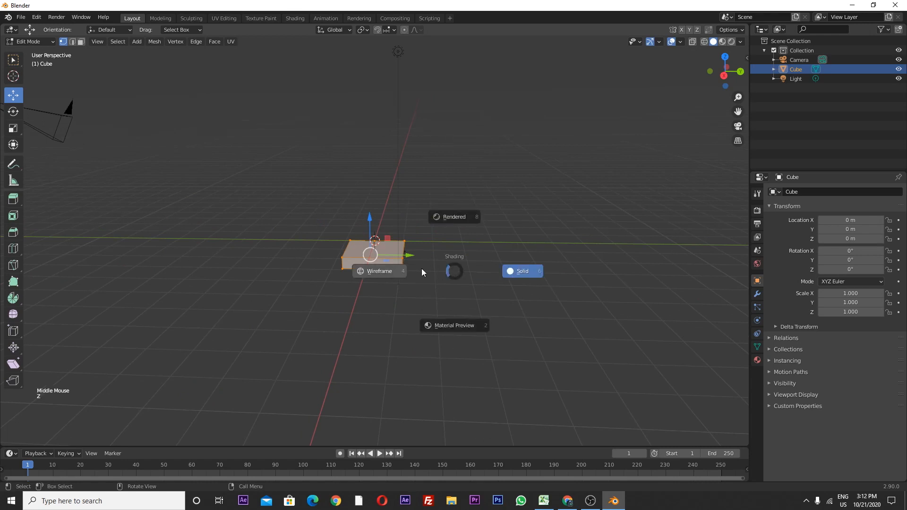
{"action": "left_click", "coordinate": [377, 275]}
{"action": "middle_click_drag", "start_coordinate": [392, 300], "coordinate": [433, 295]}
{"action": "left_click", "coordinate": [438, 298]}
{"action": "left_click_drag", "start_coordinate": [451, 309], "coordinate": [248, 218]}
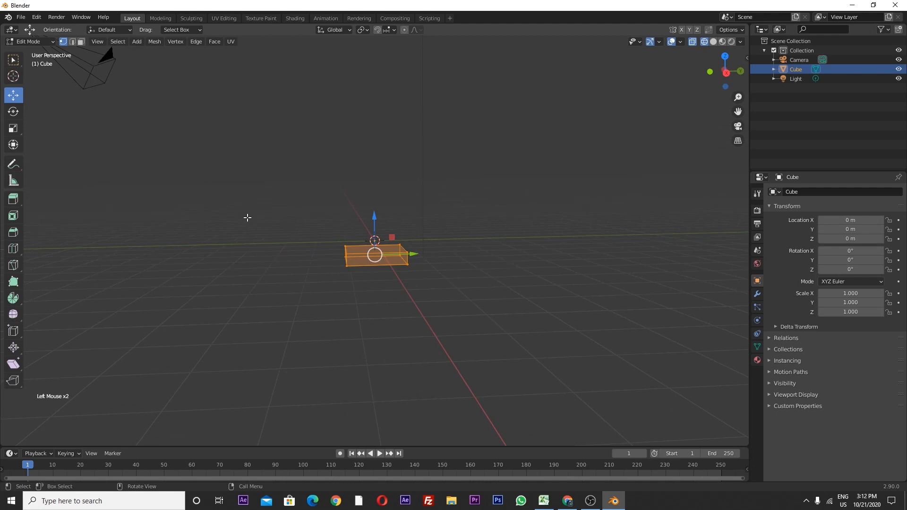
Step: Return to solid shading, raise the whole slab along Z until it is centred on the origin, and leave Edit Mode
{"action": "key", "text": "z"}
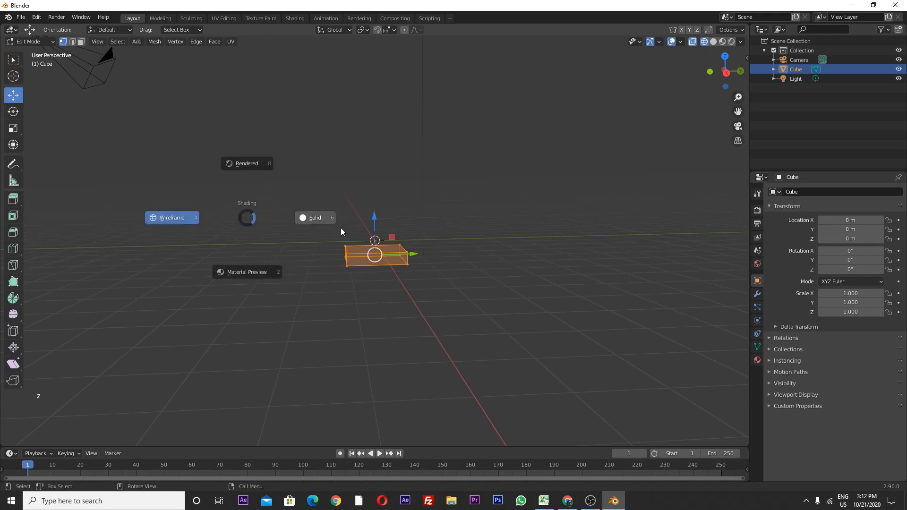
{"action": "left_click", "coordinate": [316, 220]}
{"action": "scroll", "coordinate": [317, 218], "scroll_direction": "up", "scroll_amount": 3}
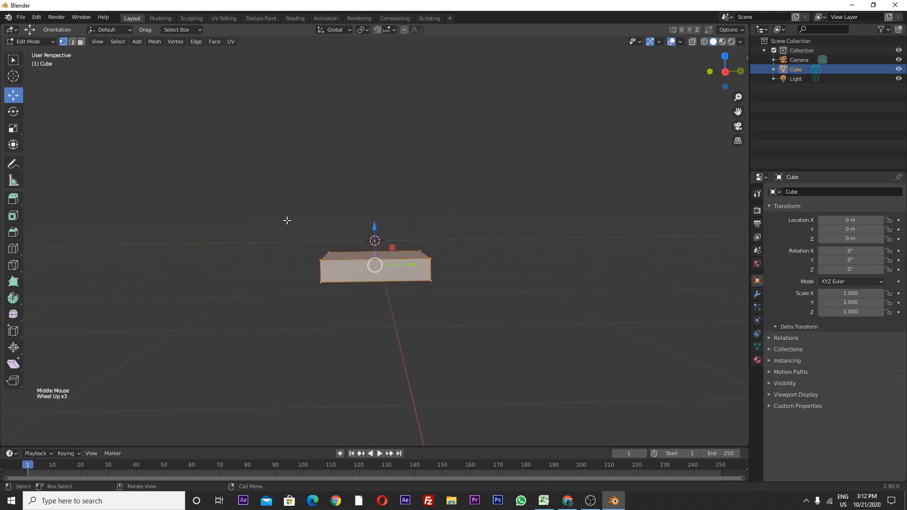
{"action": "left_click_drag", "start_coordinate": [374, 226], "coordinate": [375, 197]}
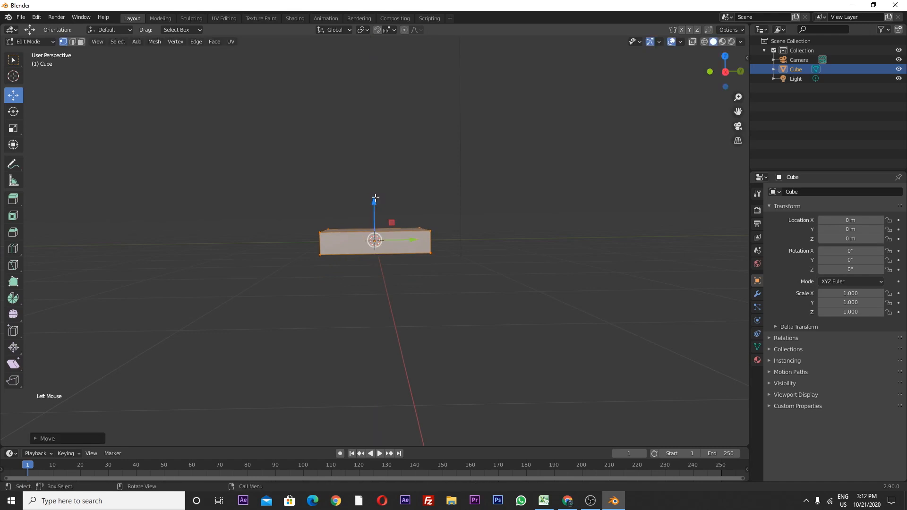
{"action": "key", "text": "Tab"}
{"action": "middle_click_drag", "start_coordinate": [324, 218], "coordinate": [366, 236]}
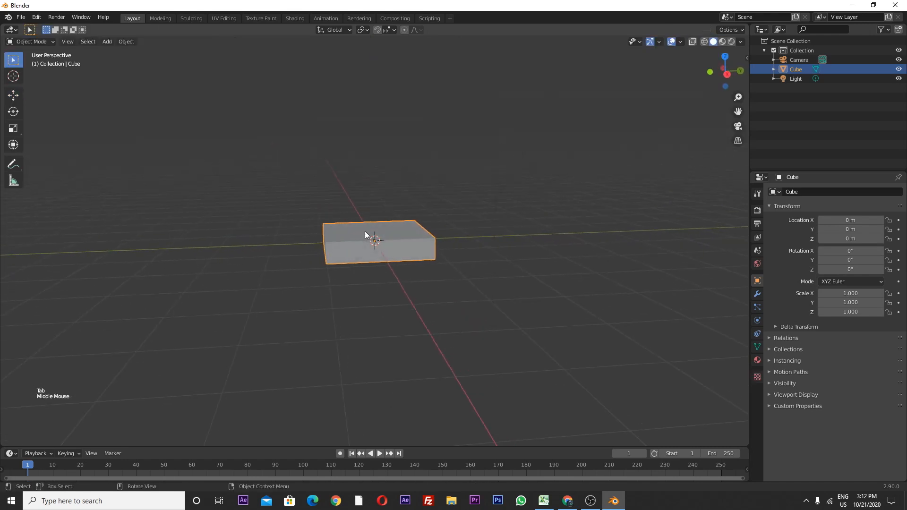
Step: Re-enter Edit Mode and go through vertex and edge selection, ending in face selection mode
{"action": "key", "text": "Tab"}
{"action": "left_click", "coordinate": [414, 217]}
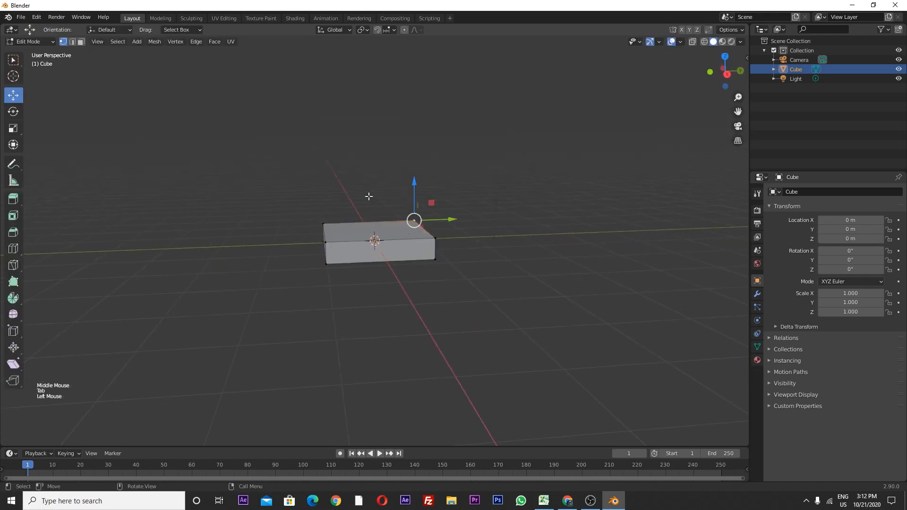
{"action": "key", "text": "1"}
{"action": "key", "text": "2"}
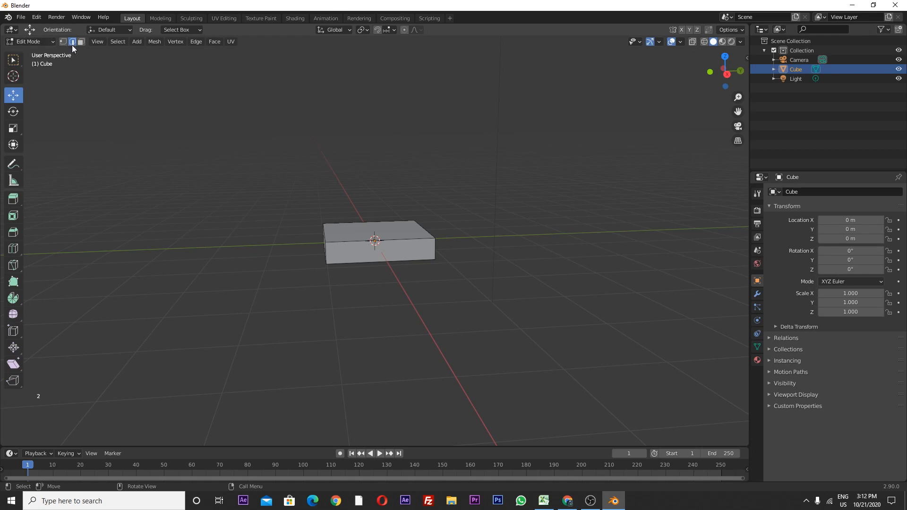
{"action": "key", "text": "3"}
Step: Add a loop cut across the slab parallel to the X axis, slid towards the positive Y end, and clear the selection
{"action": "middle_click_drag", "start_coordinate": [425, 244], "coordinate": [411, 243]}
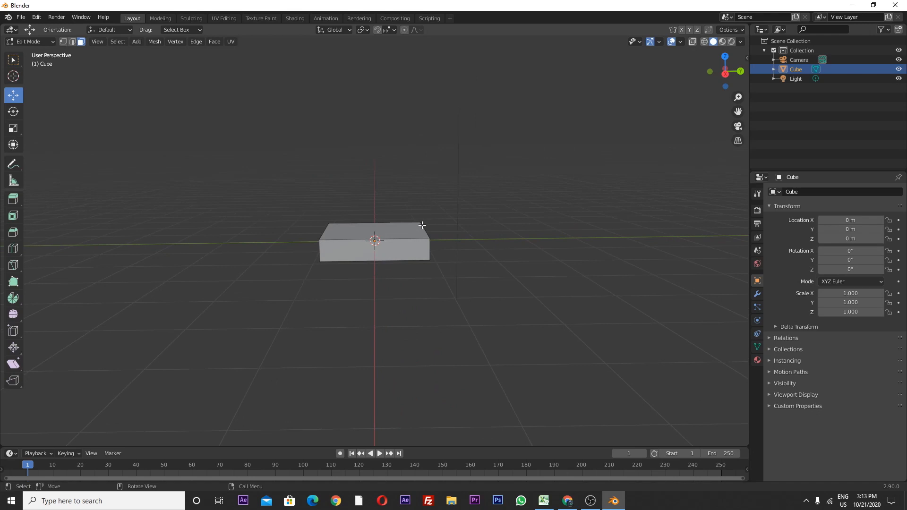
{"action": "middle_click_drag", "start_coordinate": [435, 216], "coordinate": [417, 239]}
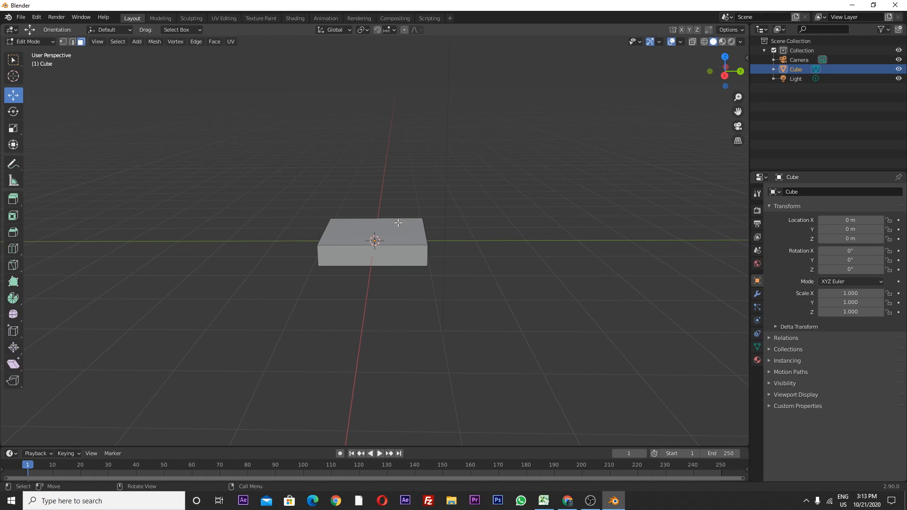
{"action": "key", "text": "ctrl"}
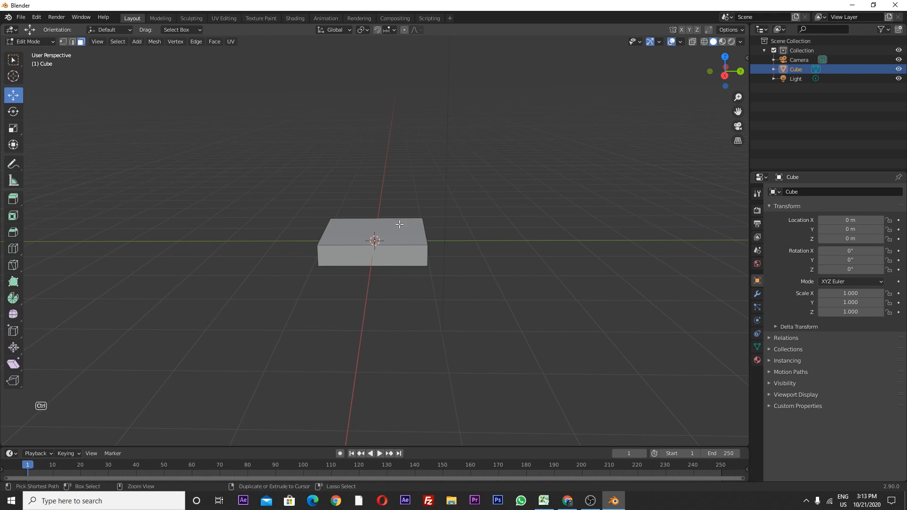
{"action": "key", "text": "ctrl+r"}
{"action": "left_click", "coordinate": [399, 224]}
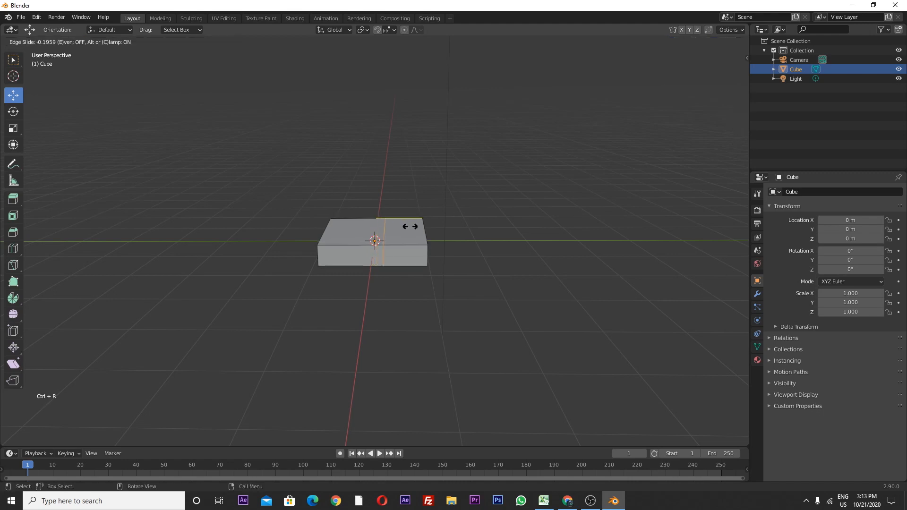
{"action": "left_click", "coordinate": [427, 236]}
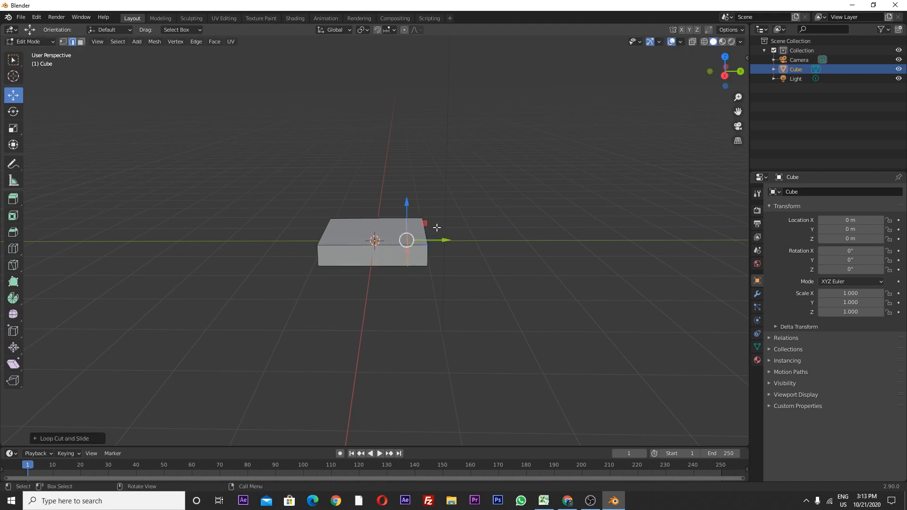
{"action": "middle_click_drag", "start_coordinate": [454, 211], "coordinate": [452, 189]}
{"action": "left_click", "coordinate": [465, 211]}
{"action": "scroll", "coordinate": [449, 231], "scroll_direction": "up", "scroll_amount": 3}
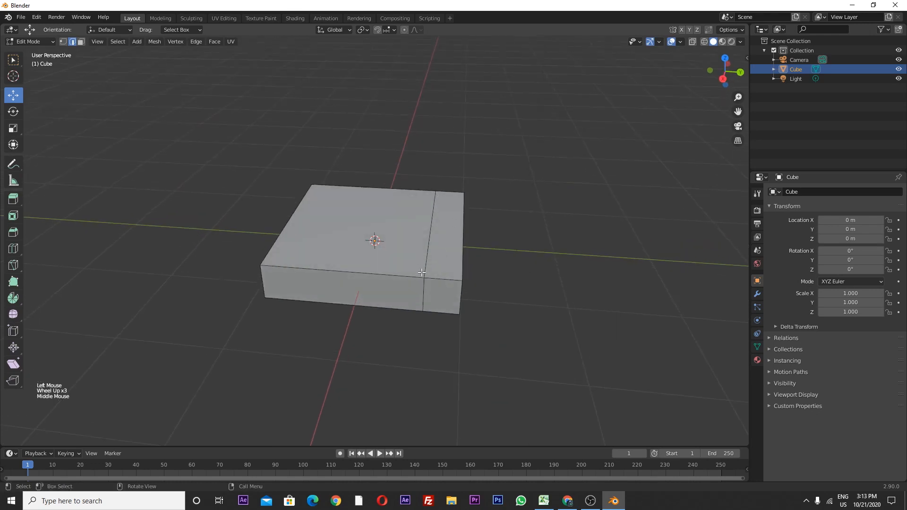
Step: Go through vertex and edge selection to face selection and select the narrow top face beside the loop cut
{"action": "key", "text": "1"}
{"action": "key", "text": "2"}
{"action": "left_click", "coordinate": [429, 235]}
{"action": "key", "text": "3"}
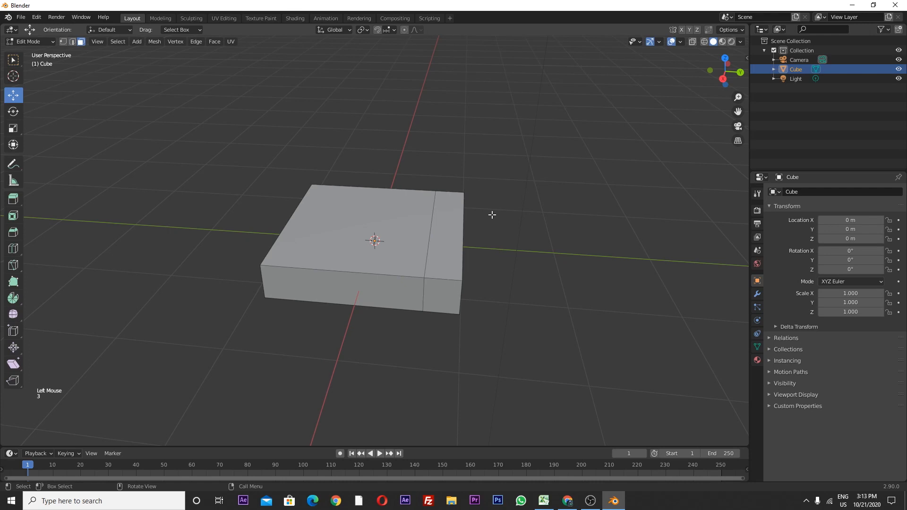
{"action": "left_click", "coordinate": [449, 218]}
{"action": "mouse_move", "coordinate": [512, 249]}
{"action": "middle_mouse_down"}
{"action": "mouse_move", "coordinate": [522, 247]}
{"action": "mouse_move", "coordinate": [509, 254]}
{"action": "middle_mouse_up"}
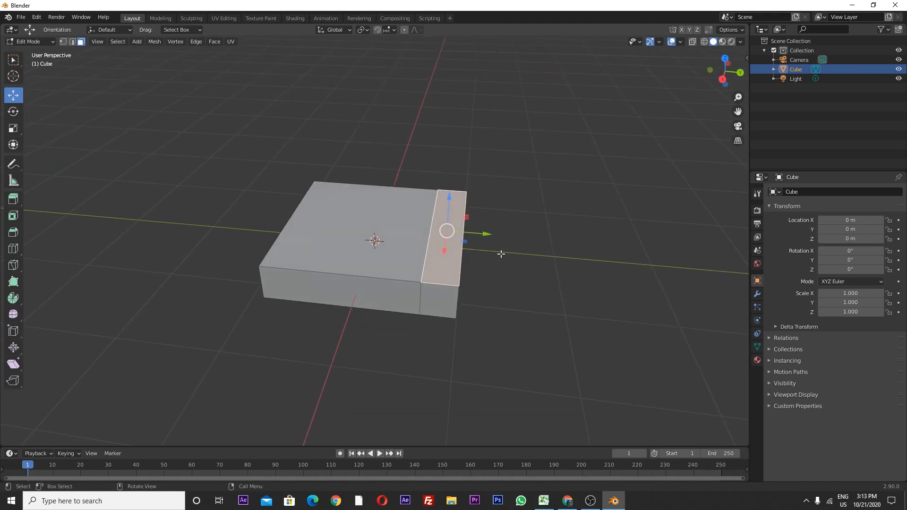
Step: Try extruding the narrow top face straight up, and undo the extrusion
{"action": "key", "text": "e"}
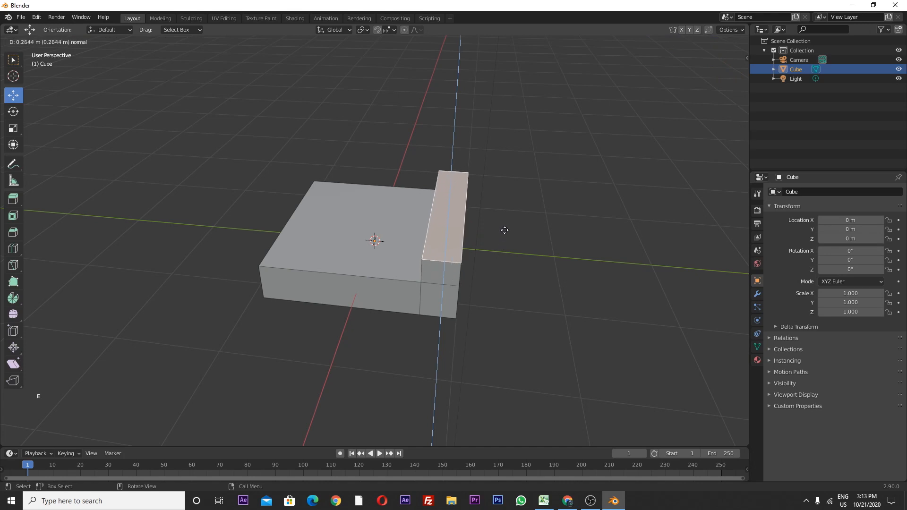
{"action": "left_click", "coordinate": [503, 183]}
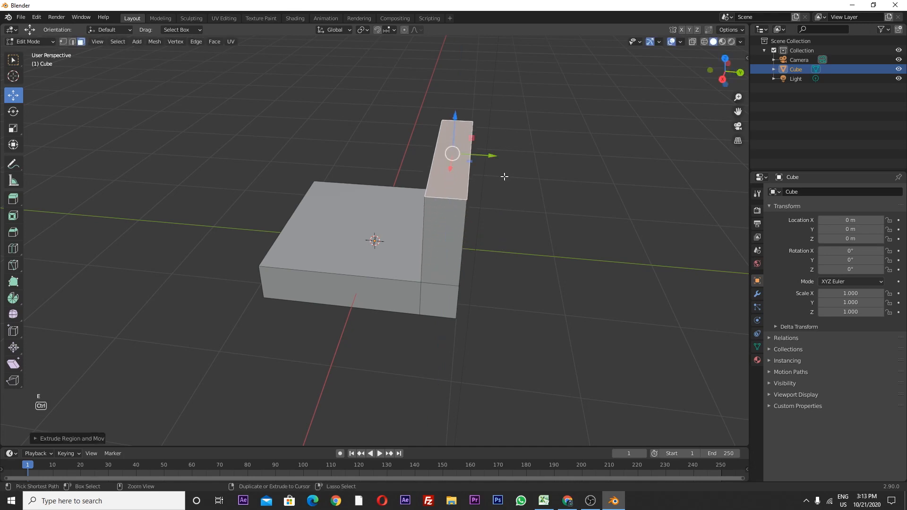
{"action": "key", "text": "ctrl+z"}
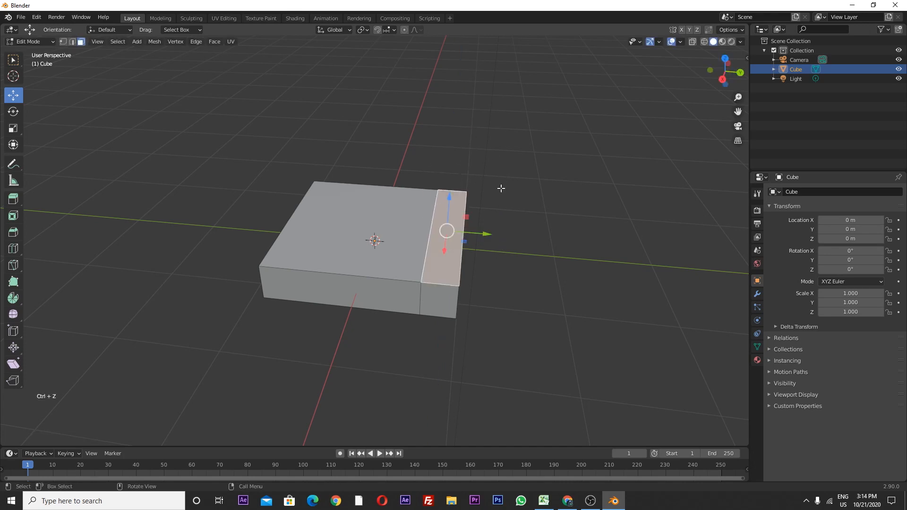
Step: Extrude the narrow top face straight up with the Extrude Region tool to form a tall upright wall
{"action": "left_click", "coordinate": [14, 199]}
{"action": "left_click_drag", "start_coordinate": [449, 199], "coordinate": [453, 112]}
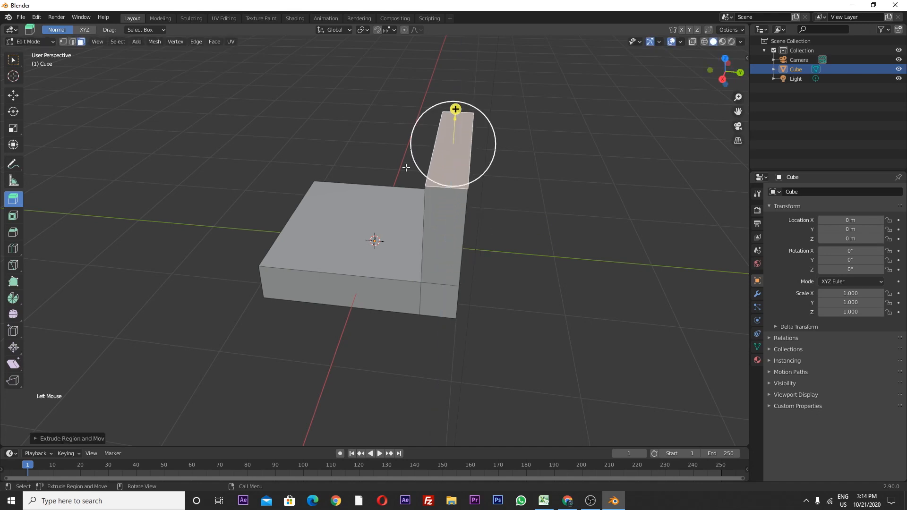
{"action": "middle_click_drag", "start_coordinate": [454, 112], "coordinate": [413, 148]}
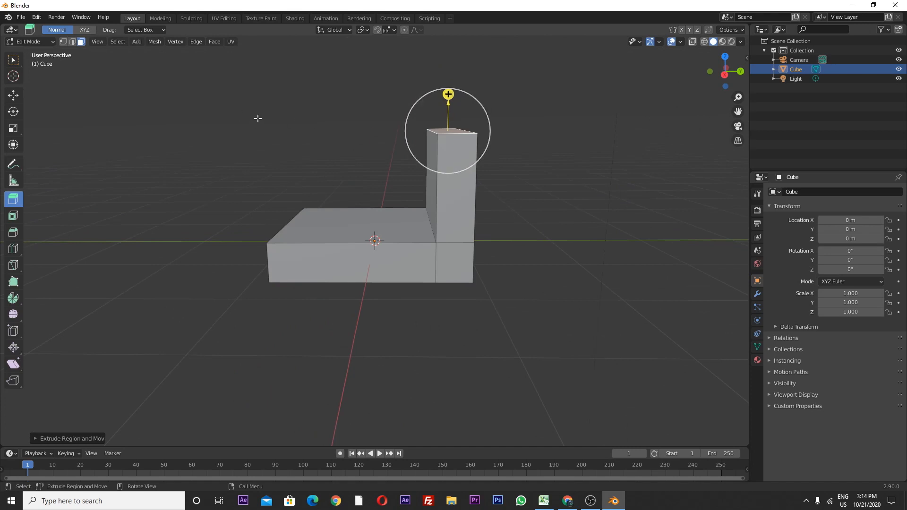
Step: Move the upright wall's top face outward along the positive Y axis so the wall leans back like a backrest
{"action": "left_click", "coordinate": [10, 96]}
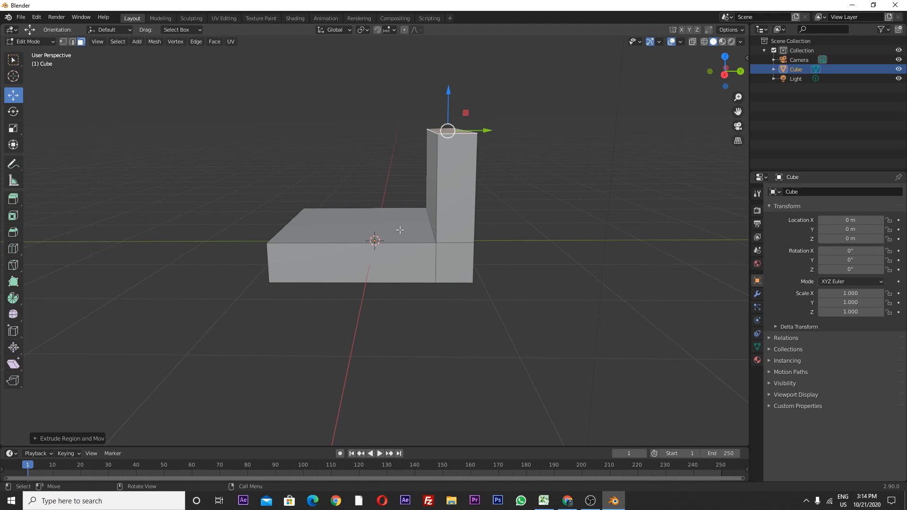
{"action": "mouse_move", "coordinate": [332, 266]}
{"action": "middle_mouse_down"}
{"action": "mouse_move", "coordinate": [310, 286]}
{"action": "mouse_move", "coordinate": [333, 275]}
{"action": "mouse_move", "coordinate": [329, 251]}
{"action": "middle_mouse_up"}
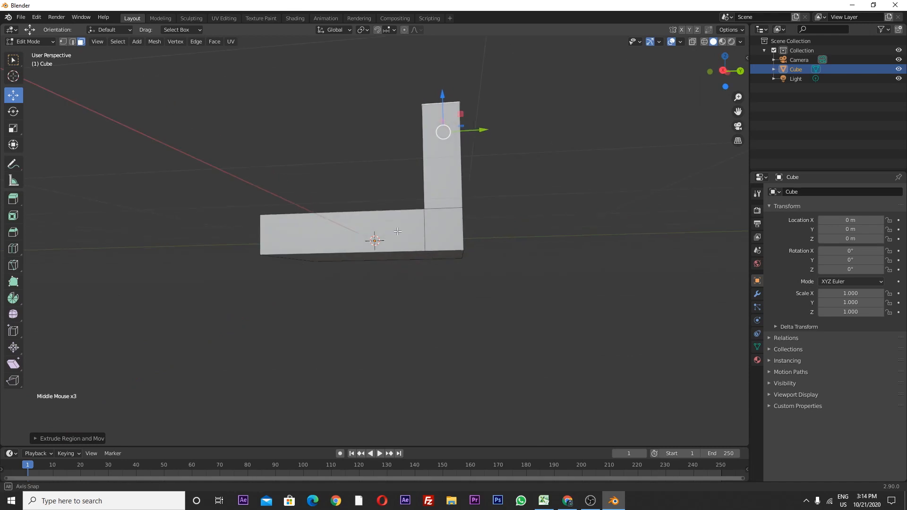
{"action": "middle_click_drag", "start_coordinate": [397, 231], "coordinate": [465, 193]}
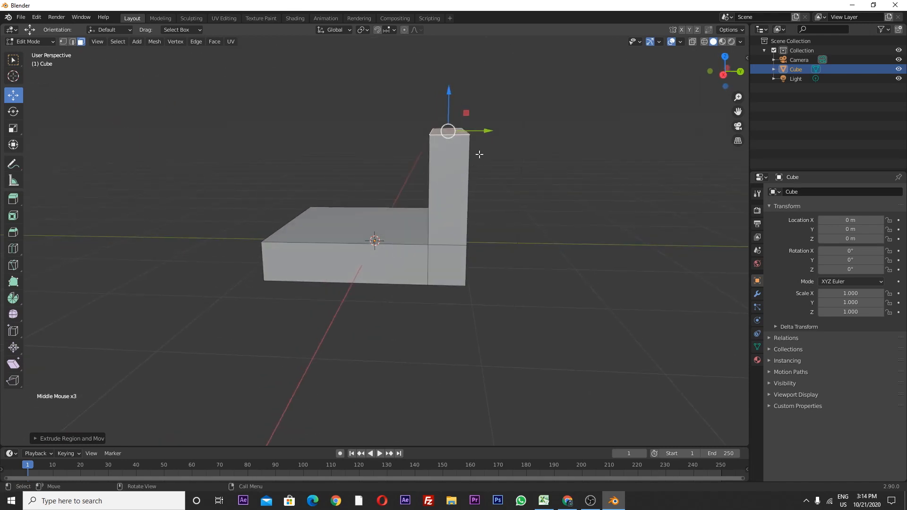
{"action": "left_click_drag", "start_coordinate": [480, 132], "coordinate": [516, 150]}
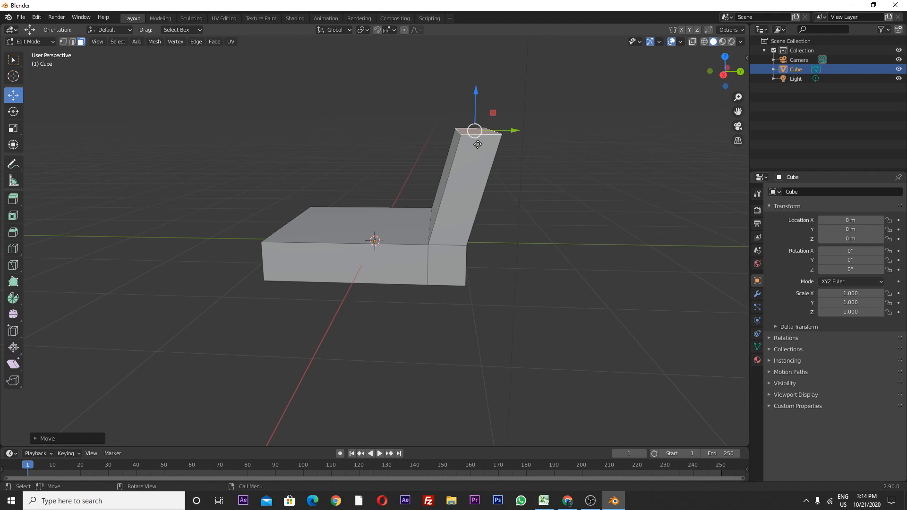
Step: Try extruding the leaning wall's unrotated top face straight up, and undo the extrusion
{"action": "key", "text": "e"}
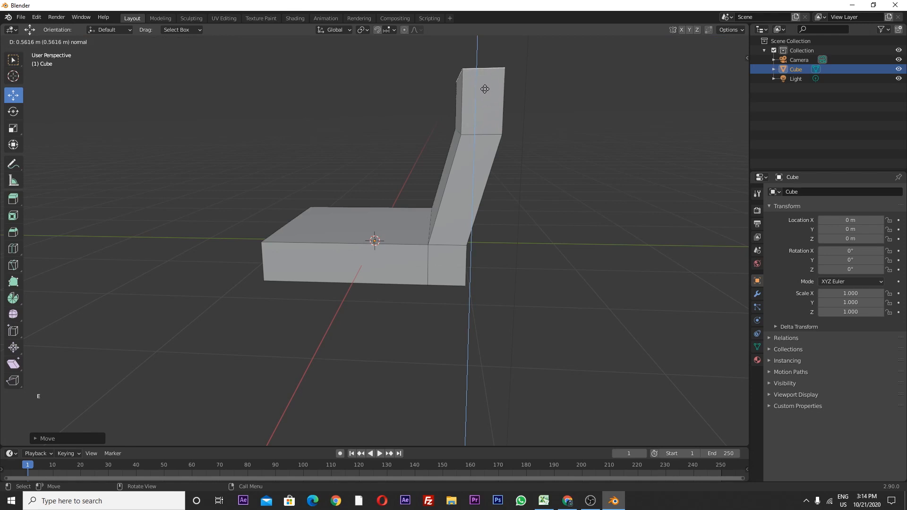
{"action": "left_click", "coordinate": [483, 76]}
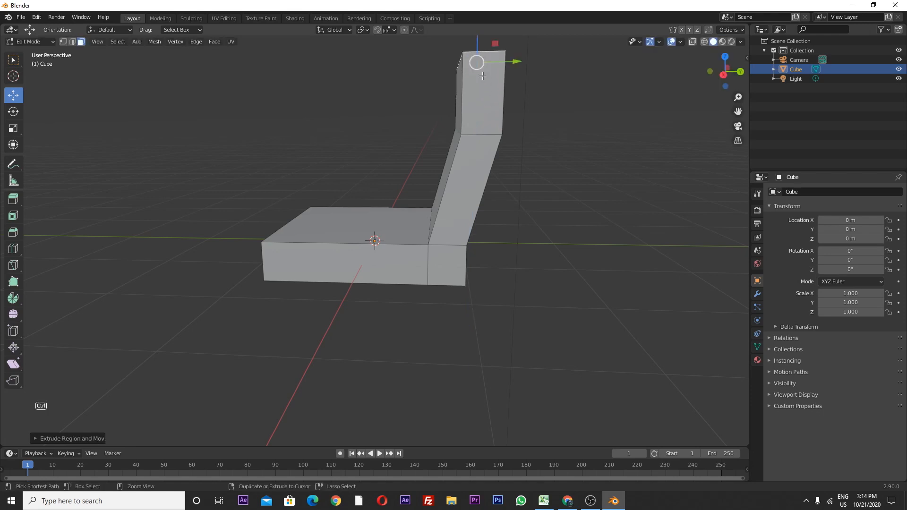
{"action": "key", "text": "ctrl+z"}
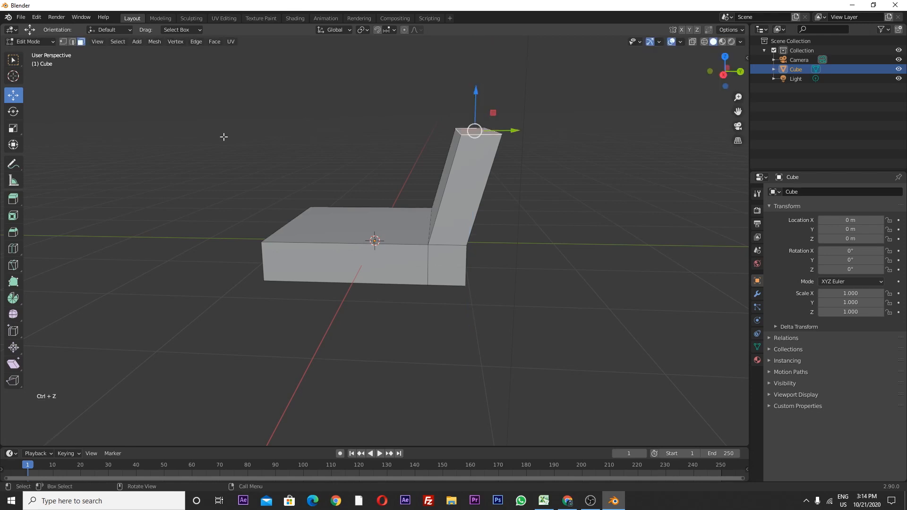
Step: Rotate the wall's top face about the X axis to square it with the lean, and extrude it about 0.6 m along its normal
{"action": "left_click", "coordinate": [14, 114]}
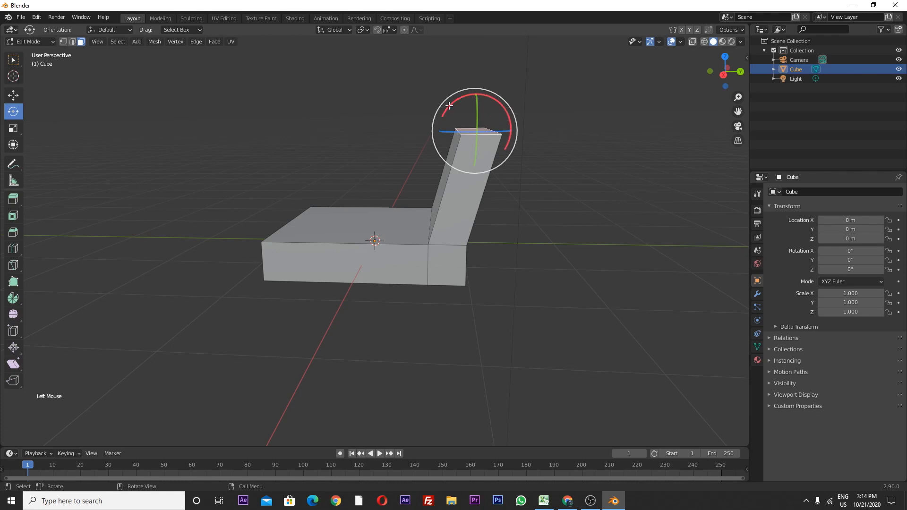
{"action": "left_click_drag", "start_coordinate": [449, 106], "coordinate": [461, 97]}
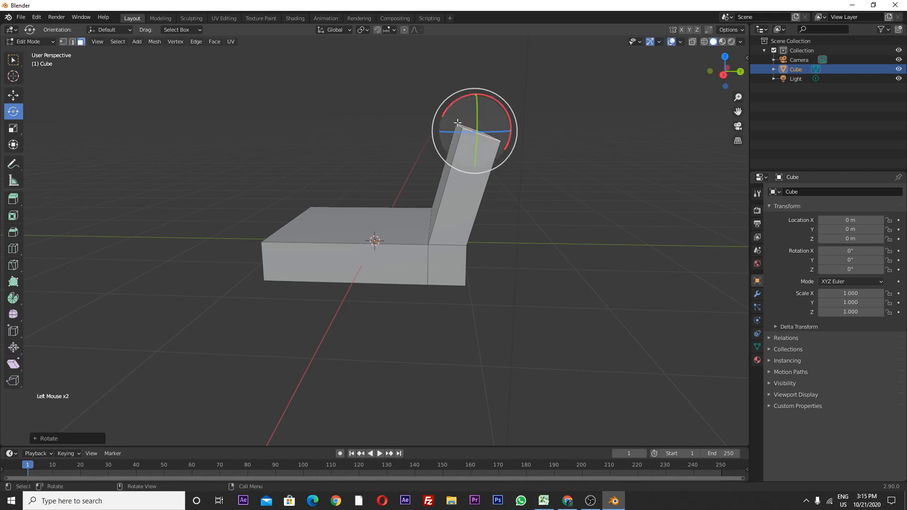
{"action": "key", "text": "e"}
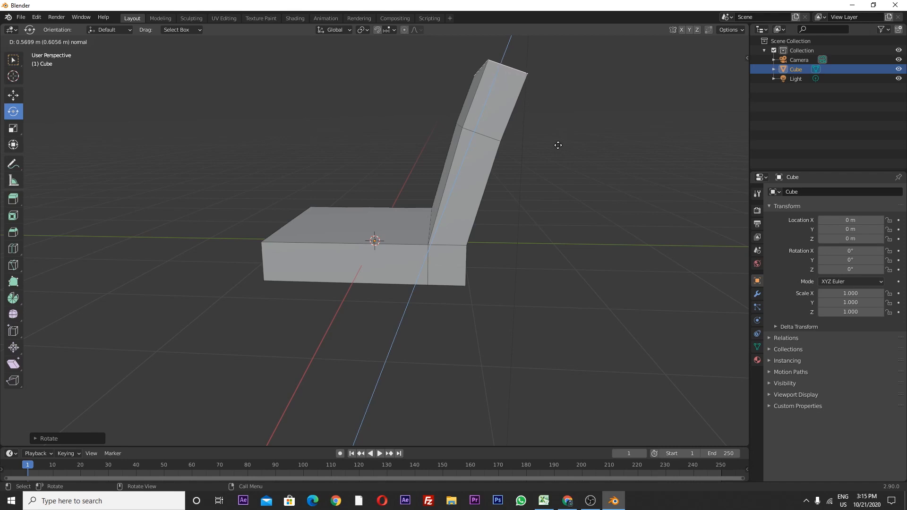
{"action": "left_click", "coordinate": [560, 143]}
{"action": "scroll", "coordinate": [522, 162], "scroll_direction": "down", "scroll_amount": 3}
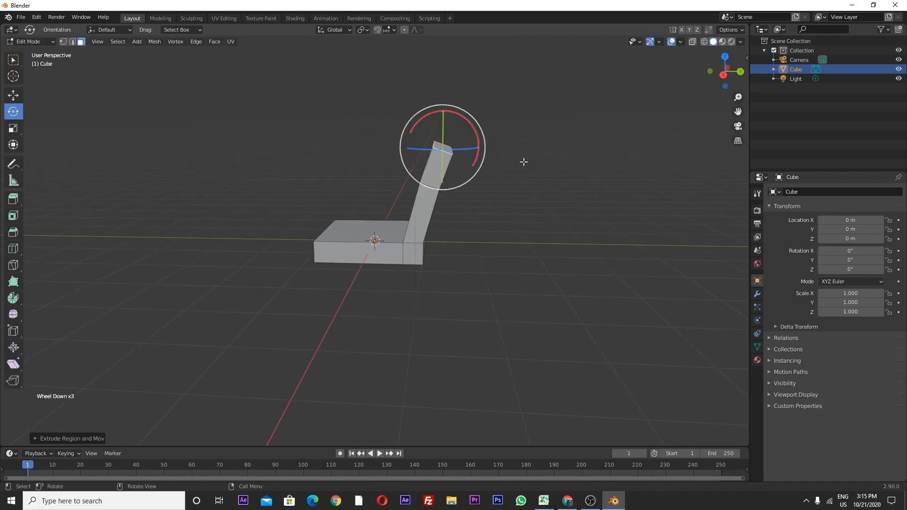
{"action": "middle_click_drag", "start_coordinate": [523, 162], "coordinate": [454, 187]}
{"action": "left_click", "coordinate": [507, 197]}
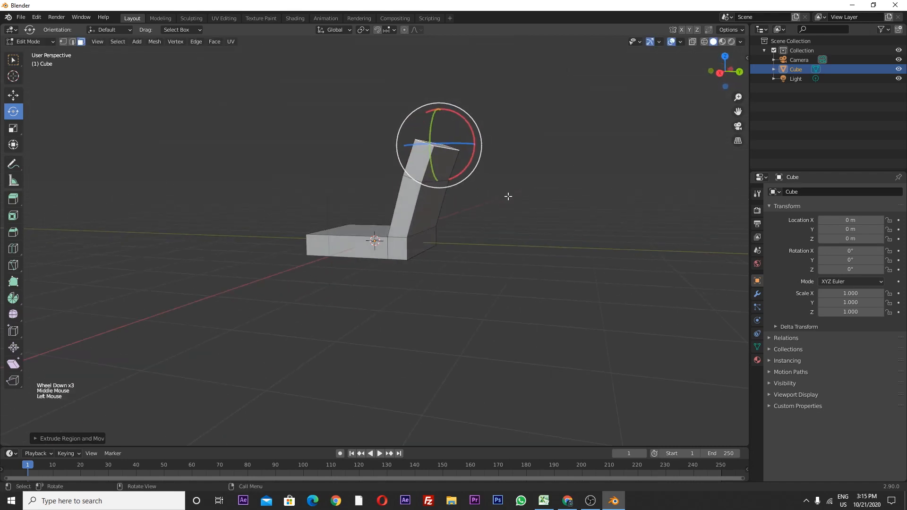
Step: Undo the stray selection and select the top end face of the leaning backrest
{"action": "mouse_move", "coordinate": [421, 215]}
{"action": "middle_mouse_down"}
{"action": "mouse_move", "coordinate": [453, 229]}
{"action": "mouse_move", "coordinate": [461, 249]}
{"action": "mouse_move", "coordinate": [520, 231]}
{"action": "mouse_move", "coordinate": [482, 236]}
{"action": "mouse_move", "coordinate": [493, 225]}
{"action": "mouse_move", "coordinate": [500, 228]}
{"action": "mouse_move", "coordinate": [440, 241]}
{"action": "mouse_move", "coordinate": [421, 239]}
{"action": "mouse_move", "coordinate": [425, 231]}
{"action": "middle_mouse_up"}
{"action": "left_click", "coordinate": [446, 170]}
{"action": "key", "text": "ctrl+z"}
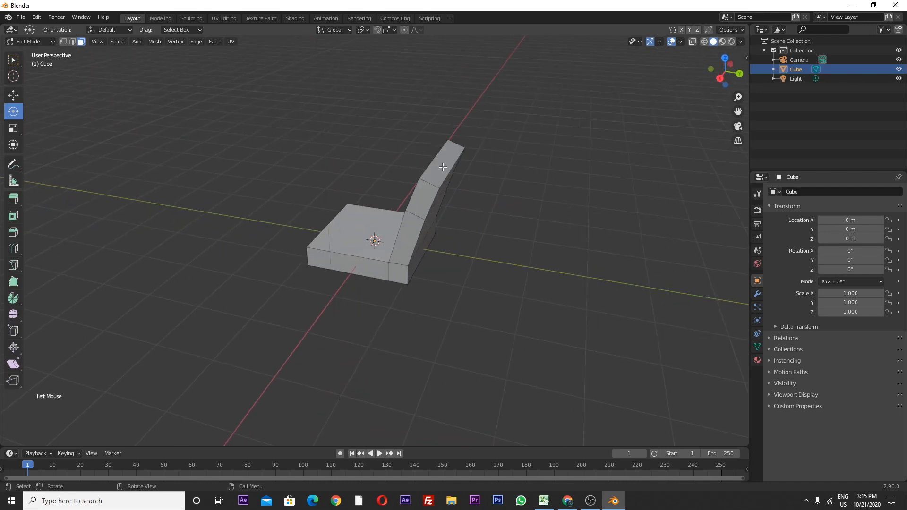
{"action": "left_click", "coordinate": [443, 168]}
{"action": "middle_click_drag", "start_coordinate": [431, 218], "coordinate": [488, 212]}
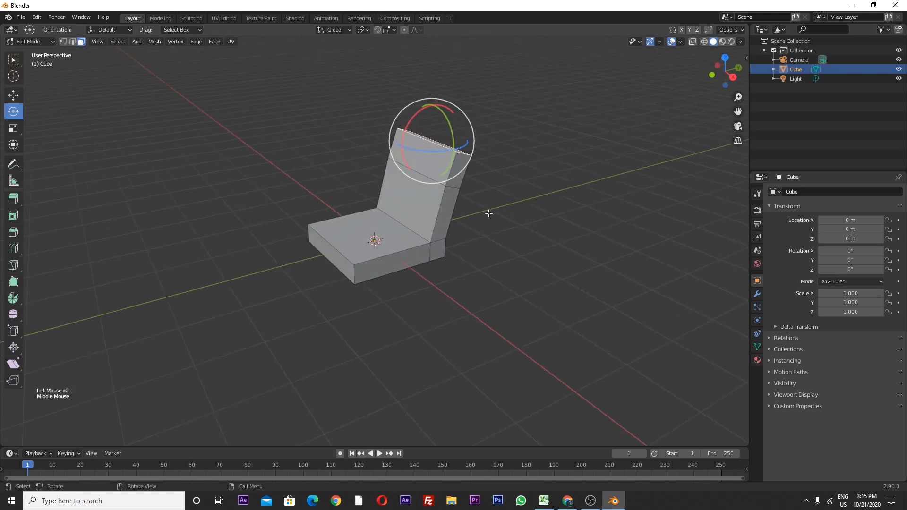
Step: Try scaling the backrest's top face down uniformly, and undo the scaling
{"action": "key", "text": "s"}
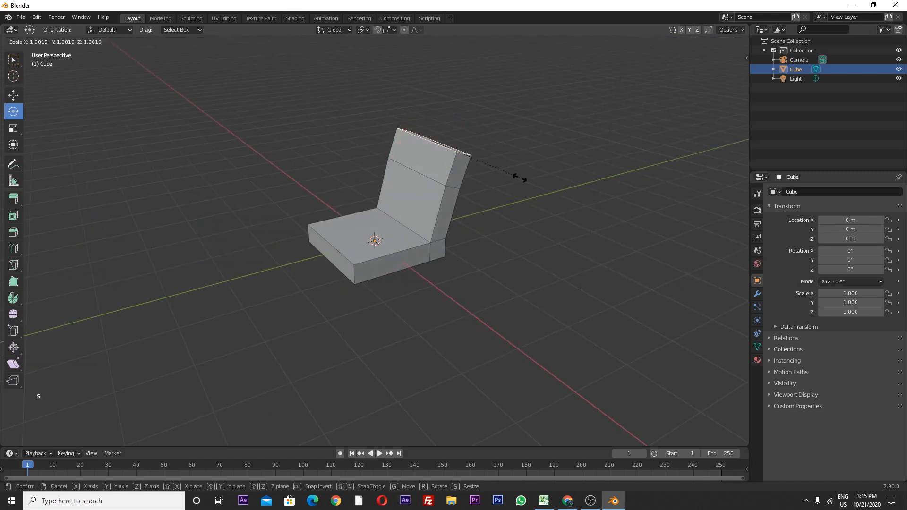
{"action": "left_click", "coordinate": [501, 167]}
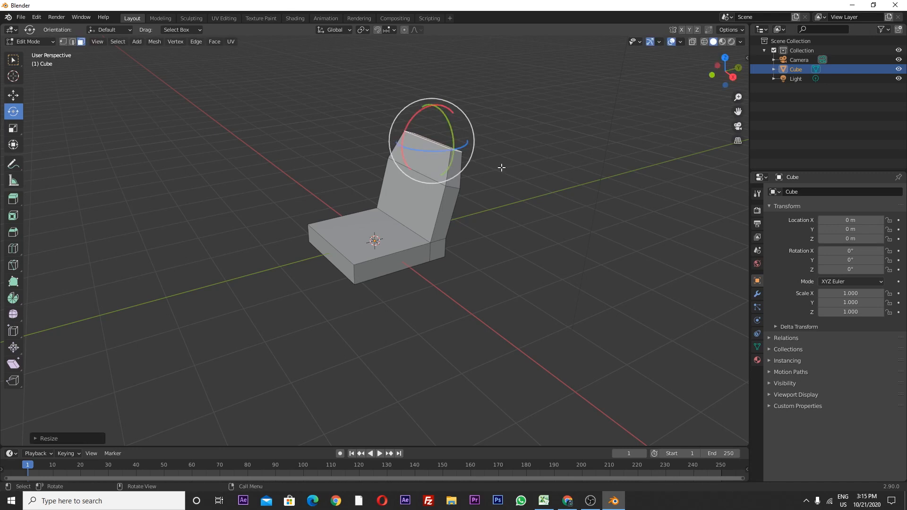
{"action": "key", "text": "ctrl+z"}
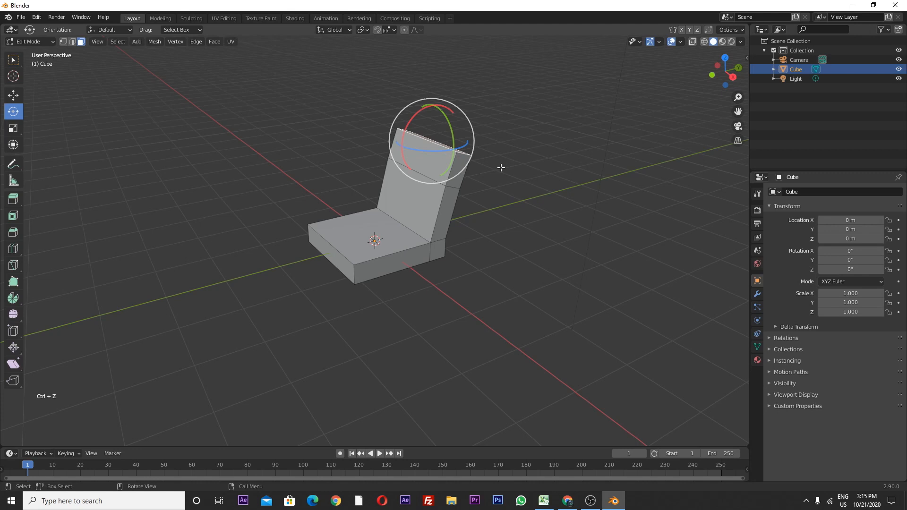
Step: Scale the backrest's top face down uniformly to taper the upper segment, and clear the selection
{"action": "key", "text": "s"}
{"action": "left_click", "coordinate": [479, 156]}
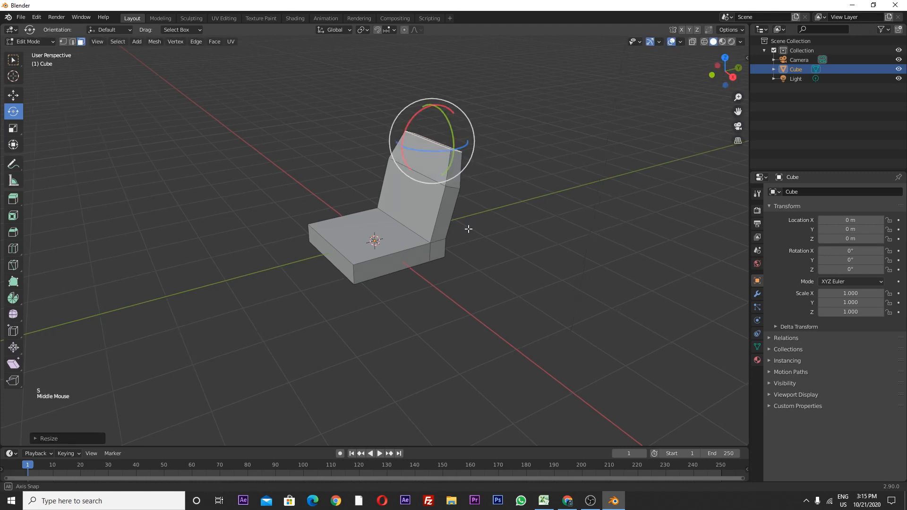
{"action": "middle_click_drag", "start_coordinate": [470, 227], "coordinate": [449, 208]}
{"action": "left_click", "coordinate": [496, 182]}
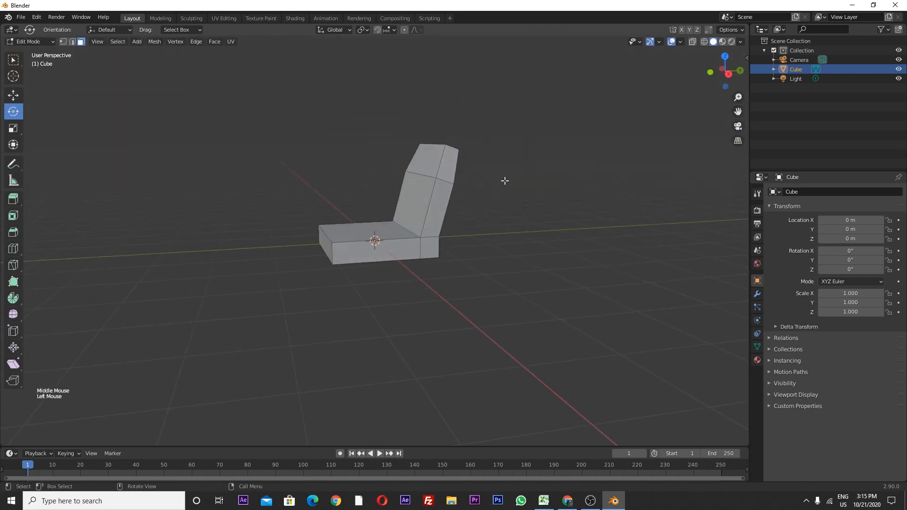
Step: Try extruding the slab's rear face below the backrest about 0.11 m outward, and undo the extrusion
{"action": "middle_click_drag", "start_coordinate": [504, 182], "coordinate": [429, 224]}
{"action": "left_click", "coordinate": [418, 245]}
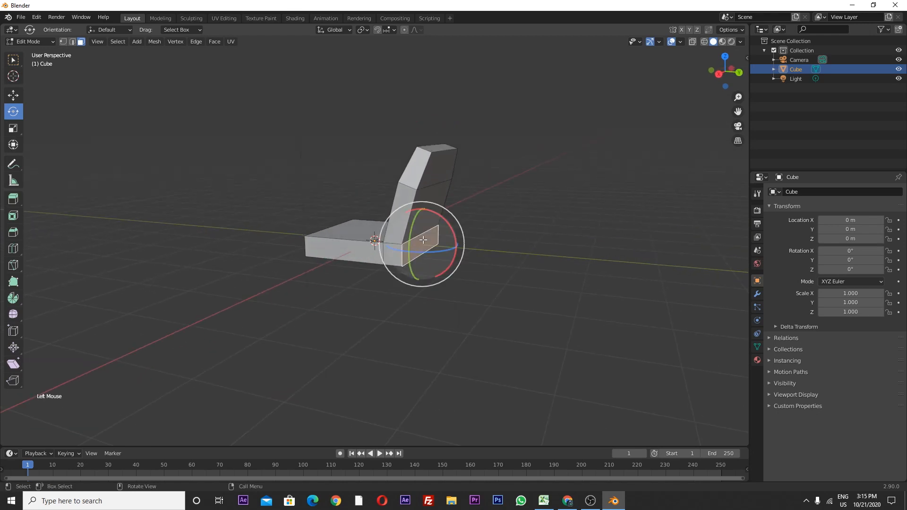
{"action": "key", "text": "e"}
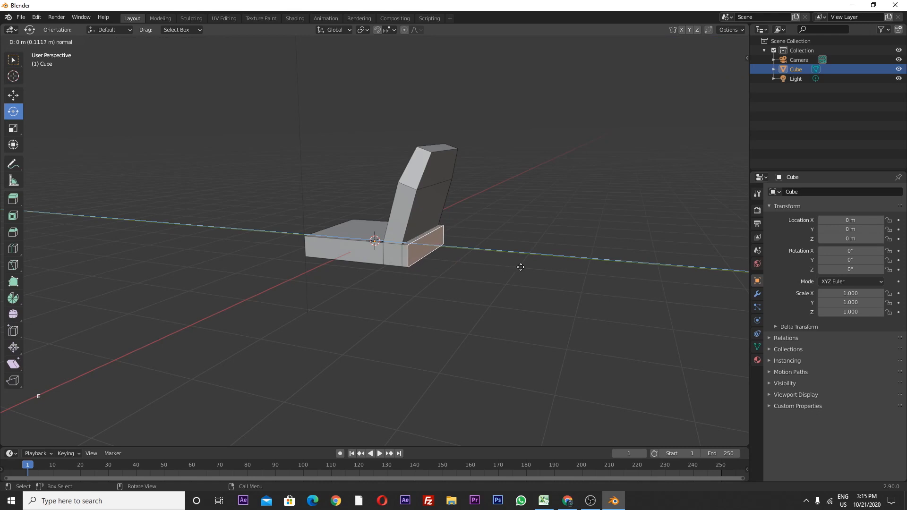
{"action": "left_click", "coordinate": [520, 267]}
{"action": "key", "text": "ctrl+z"}
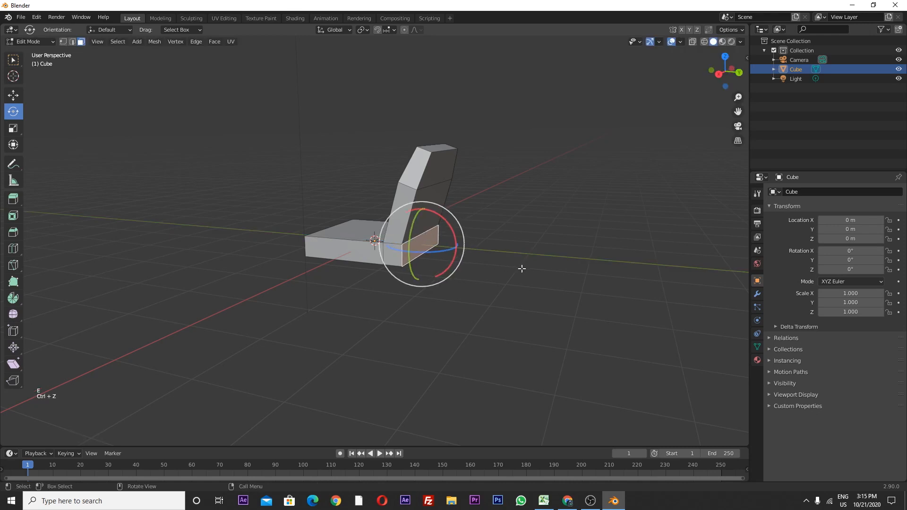
Step: Try moving the slab's rear face outward along the Y axis with the Move tool, and undo the move
{"action": "left_click", "coordinate": [519, 237]}
{"action": "left_click", "coordinate": [422, 242]}
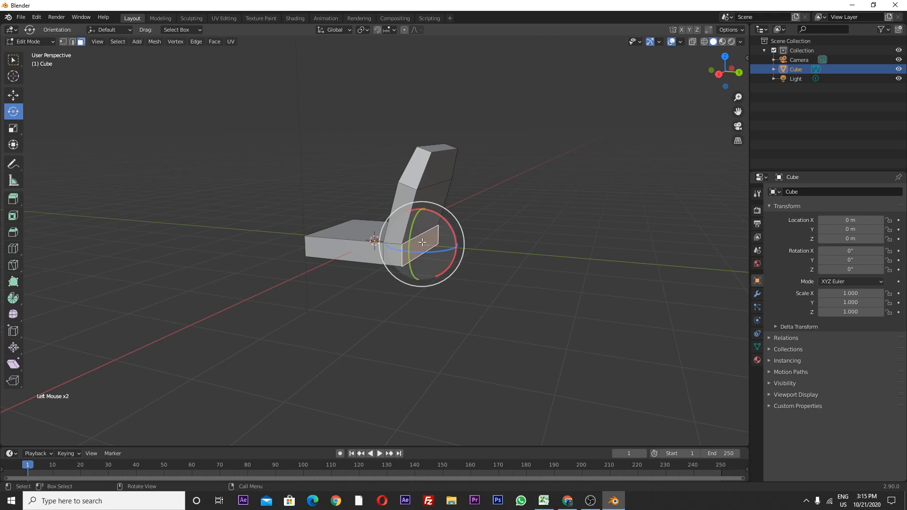
{"action": "left_click", "coordinate": [13, 95]}
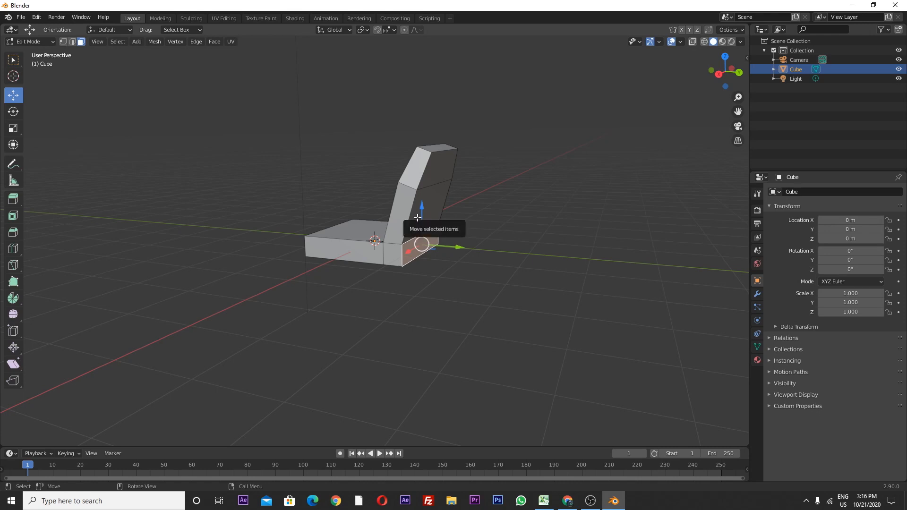
{"action": "left_click", "coordinate": [428, 259]}
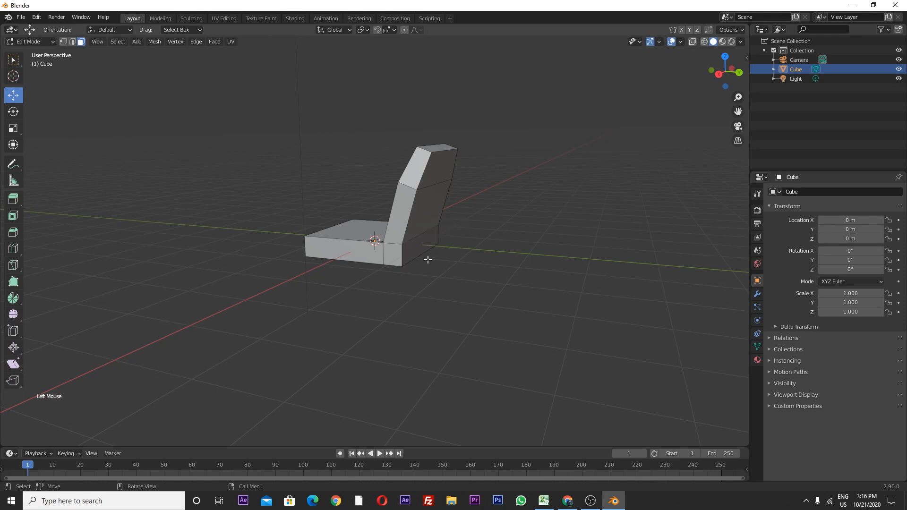
{"action": "left_click", "coordinate": [421, 249]}
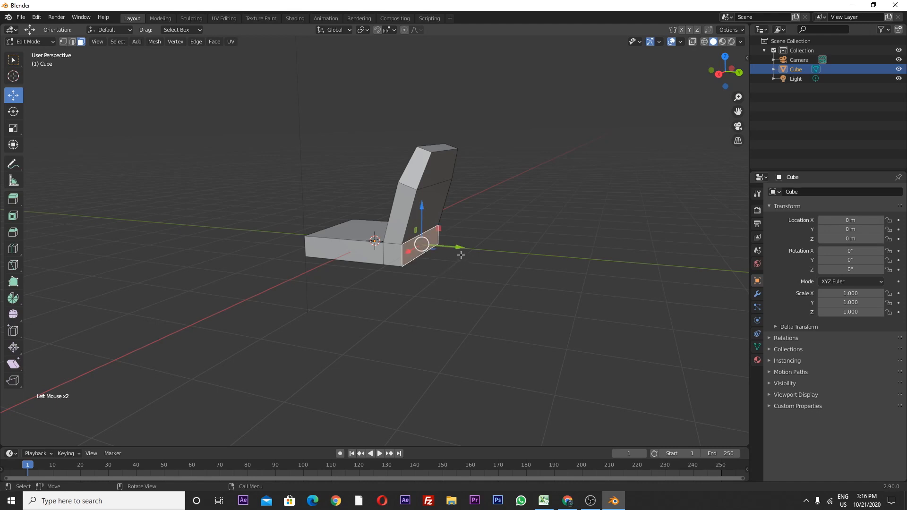
{"action": "left_click_drag", "start_coordinate": [460, 249], "coordinate": [478, 260]}
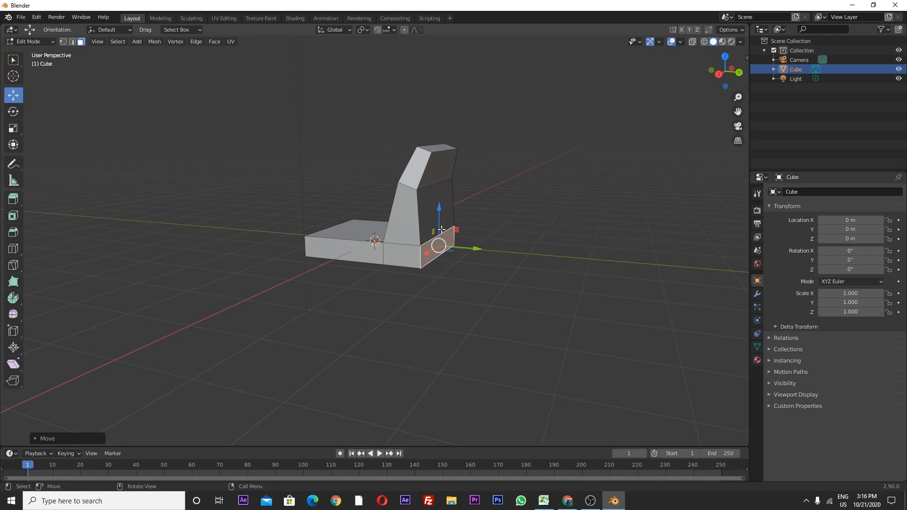
{"action": "key", "text": "ctrl+z"}
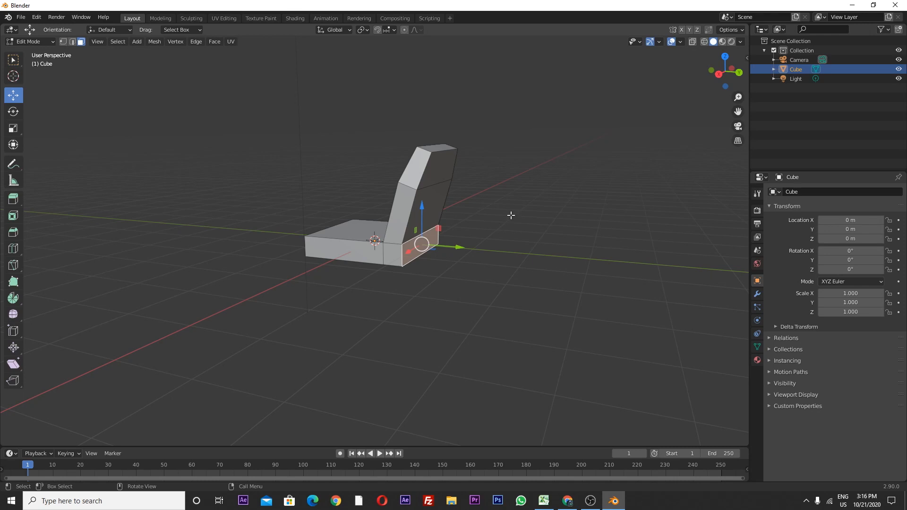
Step: Extrude the slab's rear face about 0.08 m outward, scale the new face down slightly, and clear the selection
{"action": "key", "text": "e"}
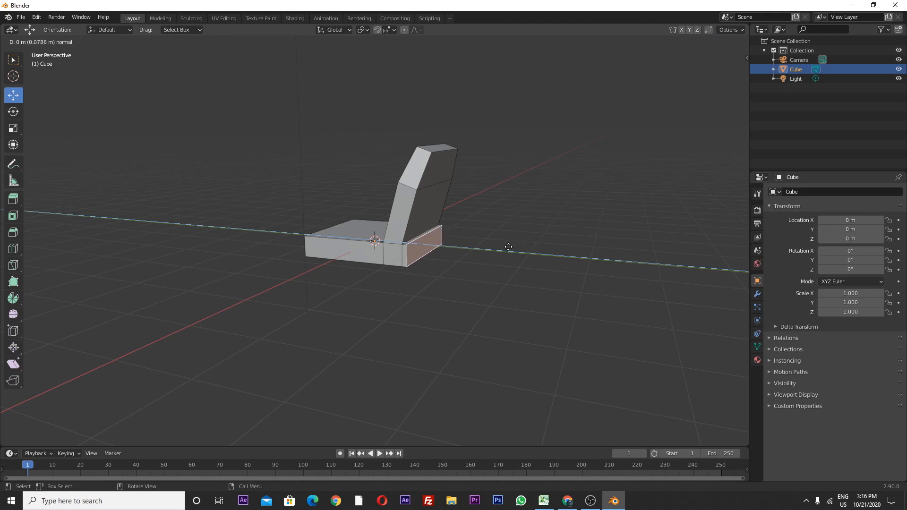
{"action": "left_click", "coordinate": [509, 247]}
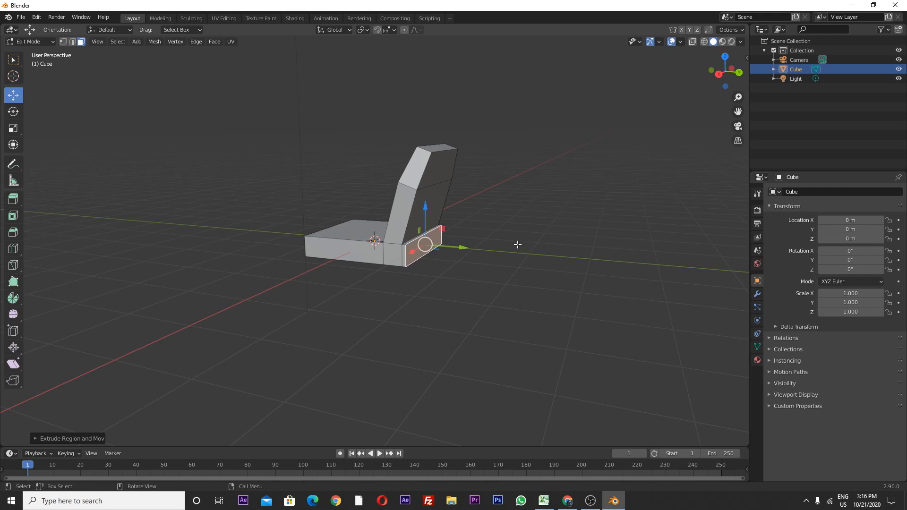
{"action": "key", "text": "s"}
{"action": "left_click", "coordinate": [503, 246]}
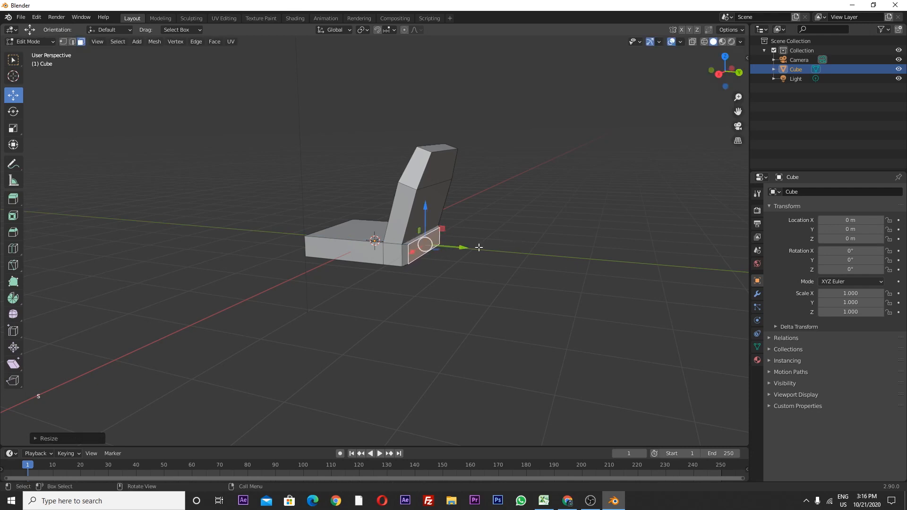
{"action": "scroll", "coordinate": [433, 266], "scroll_direction": "down", "scroll_amount": 1}
{"action": "middle_click_drag", "start_coordinate": [433, 267], "coordinate": [456, 252]}
{"action": "left_click_drag", "start_coordinate": [459, 242], "coordinate": [461, 239]}
{"action": "left_click", "coordinate": [487, 215]}
Step: Add a loop cut running parallel to the X axis across the seat slab, and slide it close to the front edge
{"action": "middle_click_drag", "start_coordinate": [397, 252], "coordinate": [378, 271]}
{"action": "scroll", "coordinate": [363, 270], "scroll_direction": "up", "scroll_amount": 3}
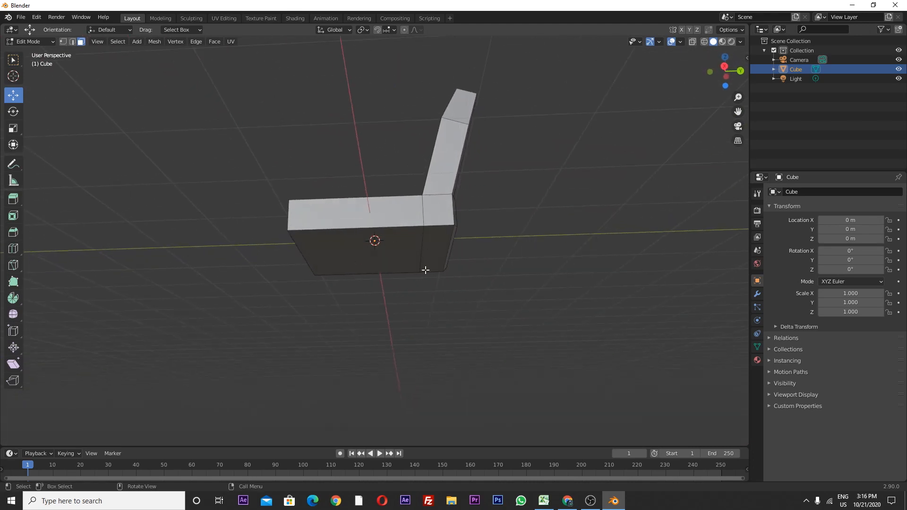
{"action": "middle_click_drag", "start_coordinate": [376, 269], "coordinate": [382, 211]}
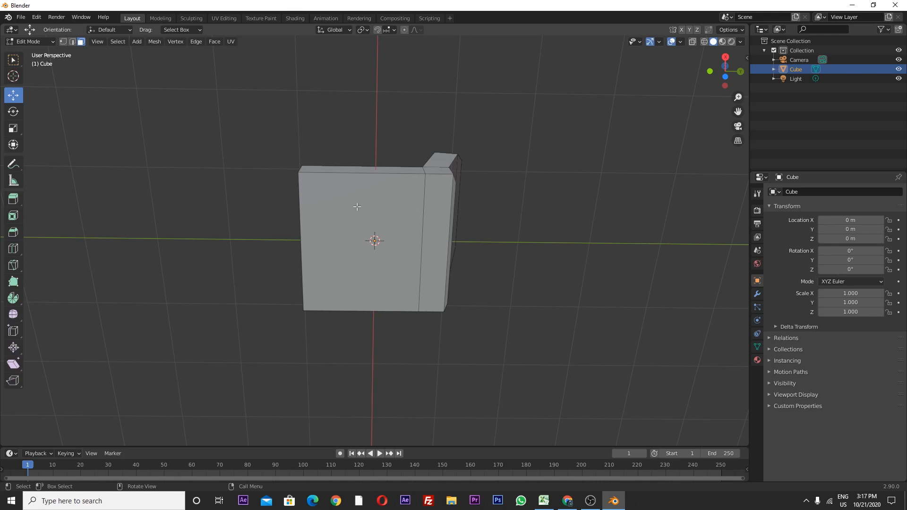
{"action": "key", "text": "ctrl"}
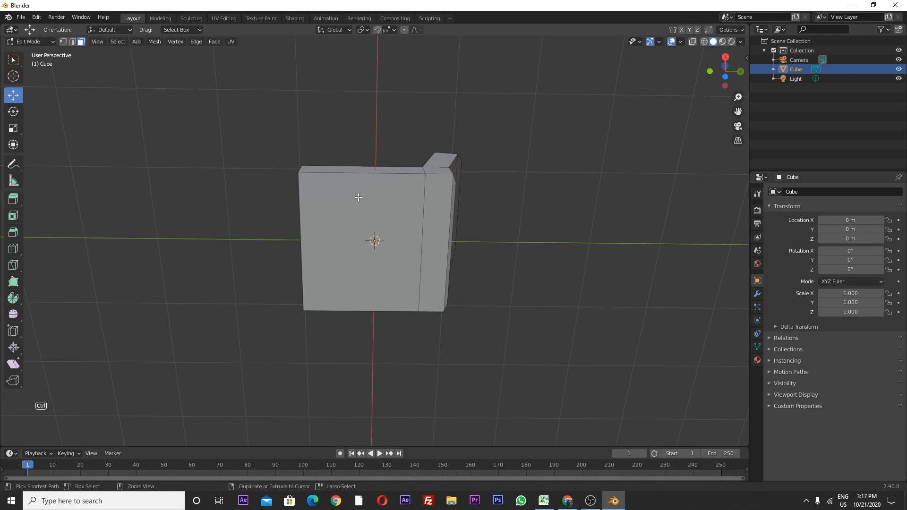
{"action": "key", "text": "ctrl+r"}
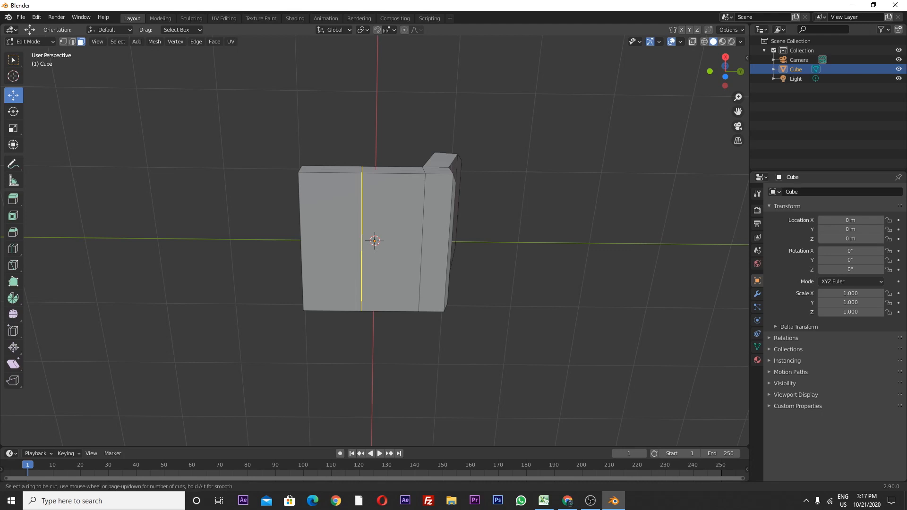
{"action": "left_click", "coordinate": [359, 180]}
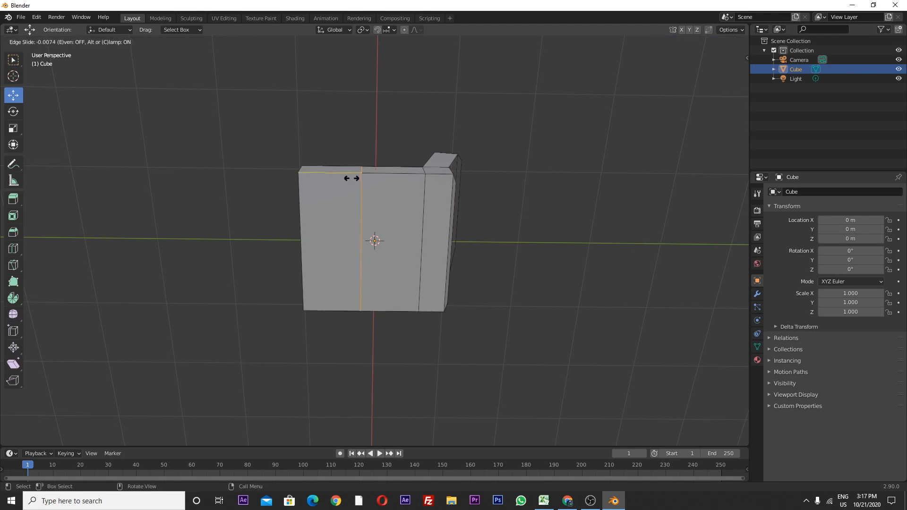
{"action": "left_click", "coordinate": [308, 199]}
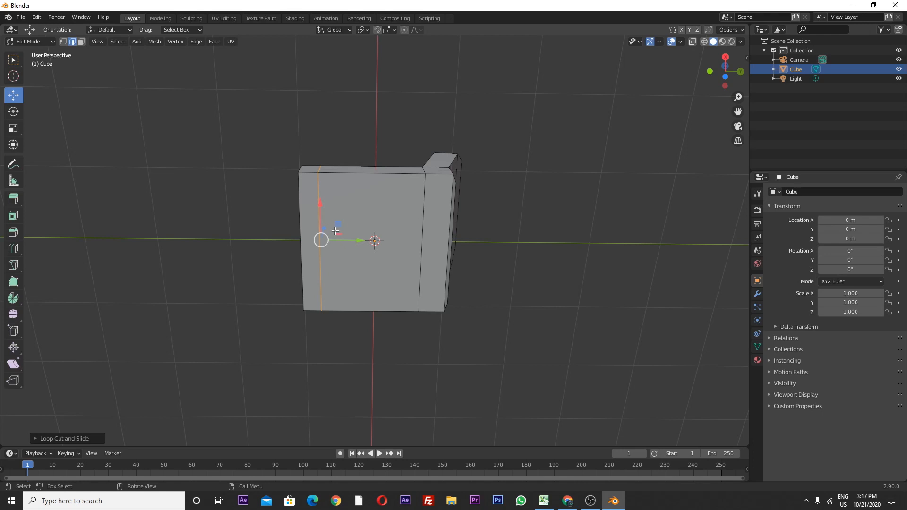
Step: Add two loop cuts parallel to the Y axis through the chair, one near each side edge of the seat
{"action": "middle_click_drag", "start_coordinate": [378, 224], "coordinate": [378, 221]}
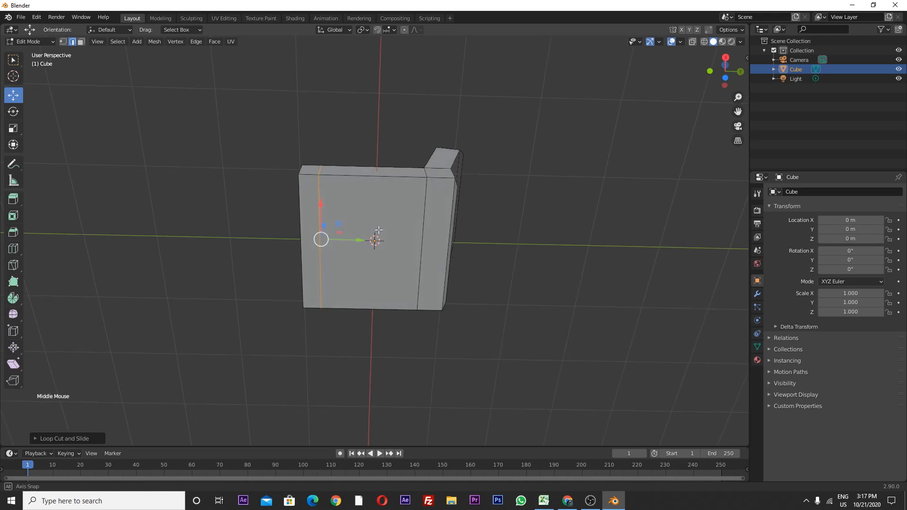
{"action": "key", "text": "ctrl+r"}
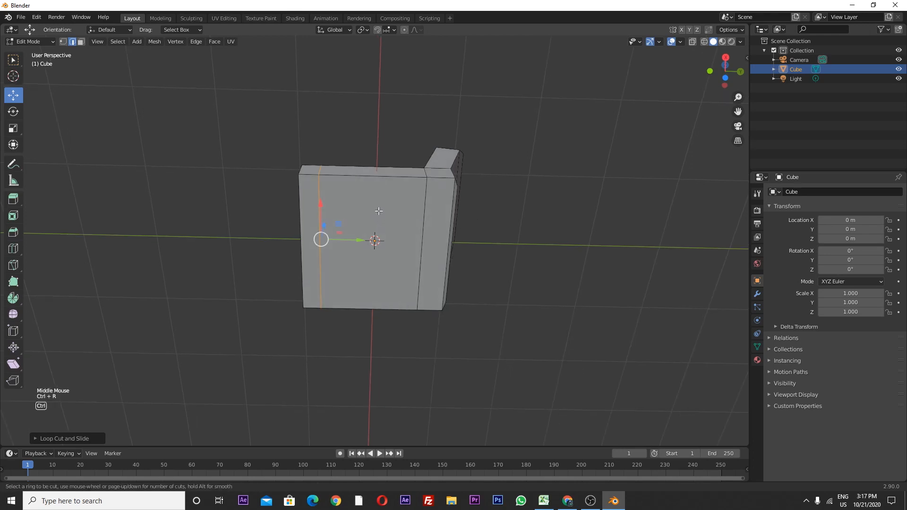
{"action": "left_click", "coordinate": [318, 187]}
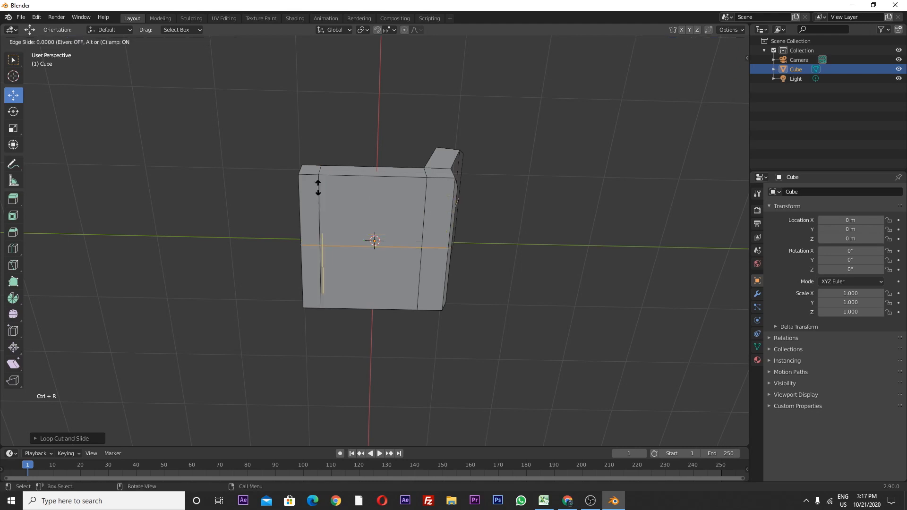
{"action": "left_click", "coordinate": [314, 143]}
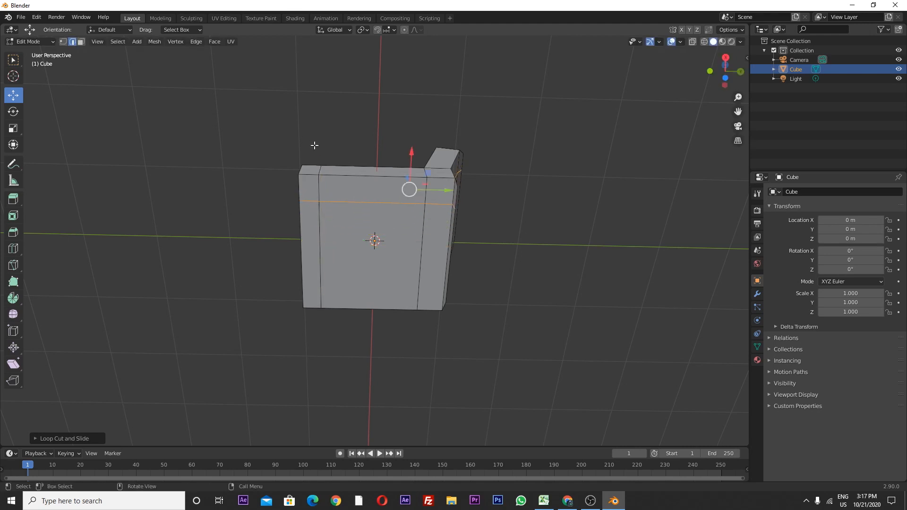
{"action": "key", "text": "ctrl+r"}
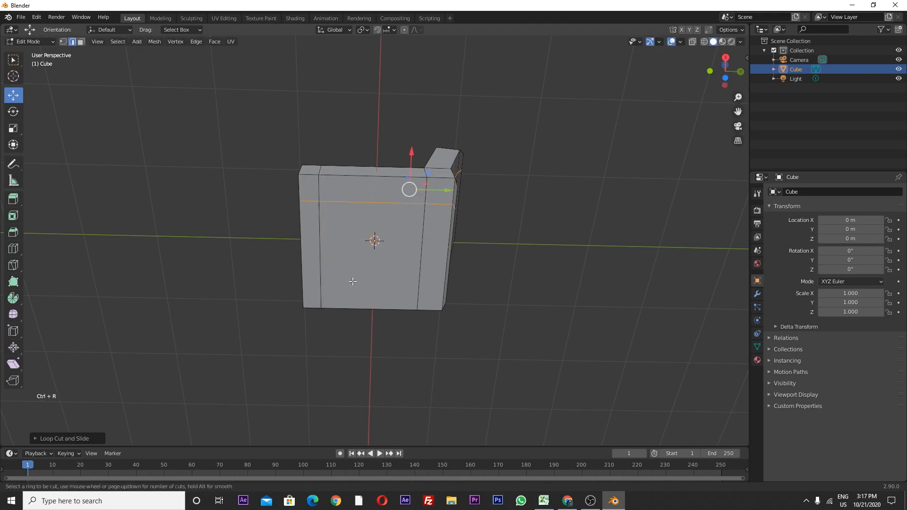
{"action": "left_click", "coordinate": [325, 276]}
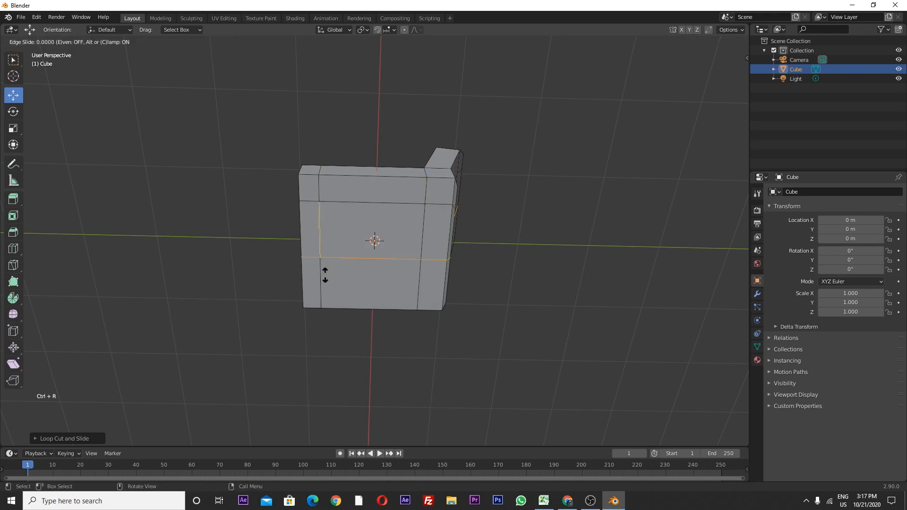
{"action": "left_click", "coordinate": [326, 303]}
Step: Select the four corner faces on the slab's underside in face select mode, and extrude them downward to form the chair legs
{"action": "middle_click_drag", "start_coordinate": [370, 285], "coordinate": [387, 264]}
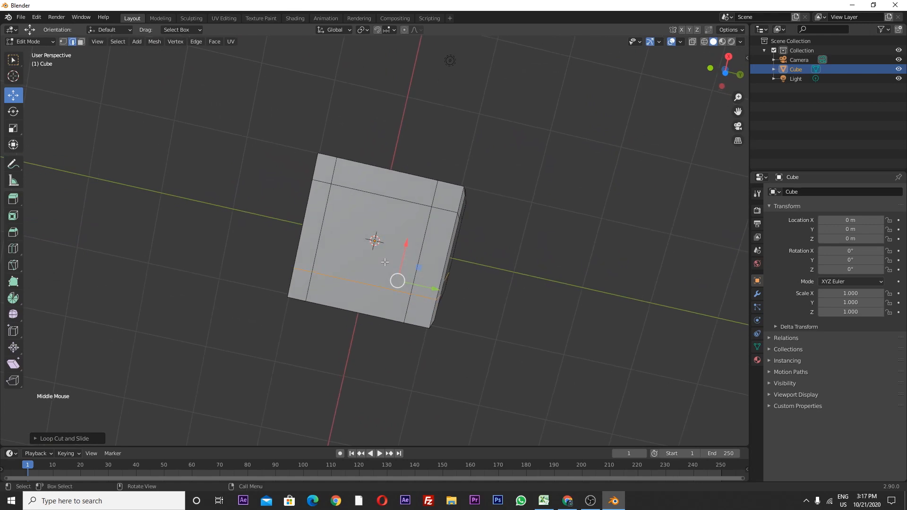
{"action": "left_click_drag", "start_coordinate": [407, 245], "coordinate": [405, 246]}
{"action": "key", "text": "3"}
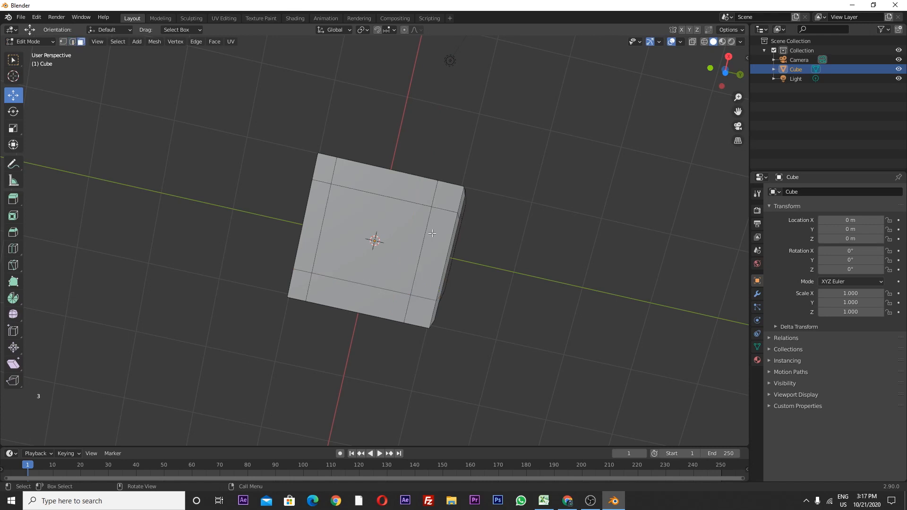
{"action": "left_click", "coordinate": [324, 171]}
{"action": "left_click", "coordinate": [448, 196], "text": "shift"}
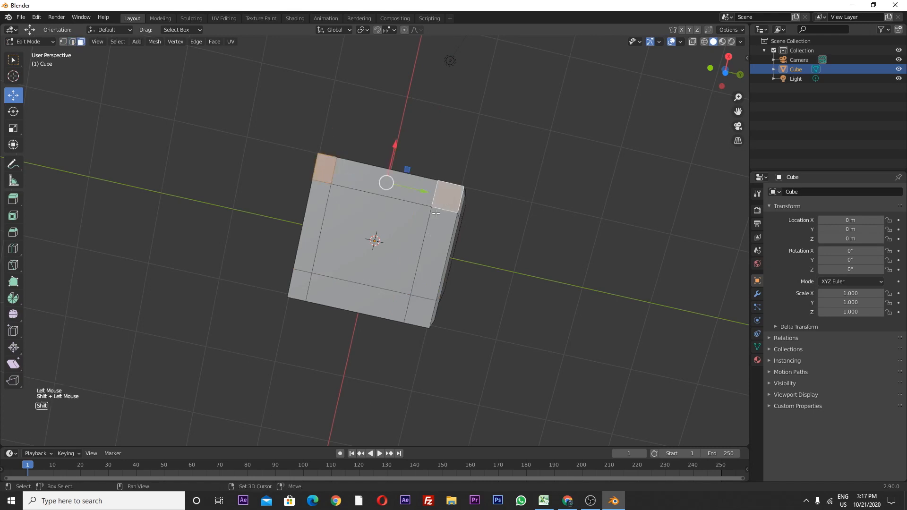
{"action": "left_click", "coordinate": [306, 292], "text": "shift"}
{"action": "left_click", "coordinate": [420, 308], "text": "shift"}
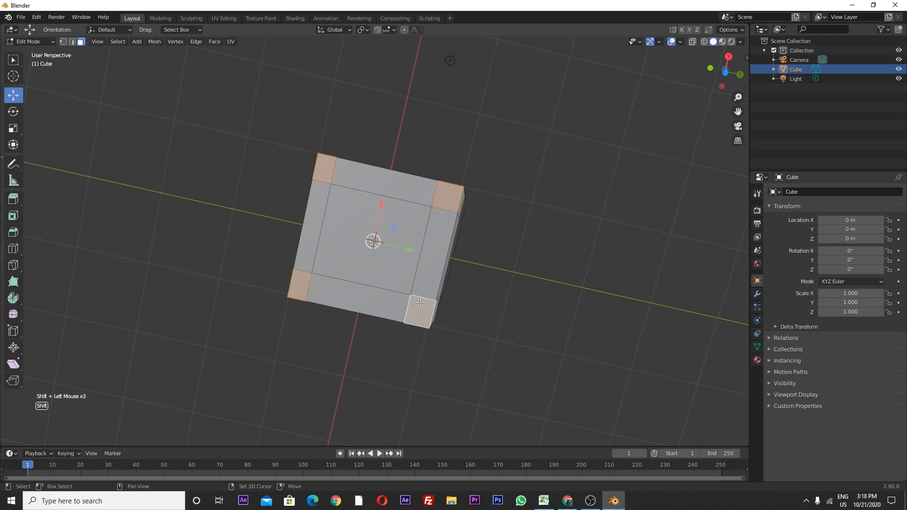
{"action": "scroll", "coordinate": [346, 274], "scroll_direction": "down", "scroll_amount": 1}
{"action": "scroll", "coordinate": [345, 274], "scroll_direction": "down", "scroll_amount": 1}
{"action": "middle_click_drag", "start_coordinate": [346, 275], "coordinate": [398, 361]}
{"action": "key", "text": "e"}
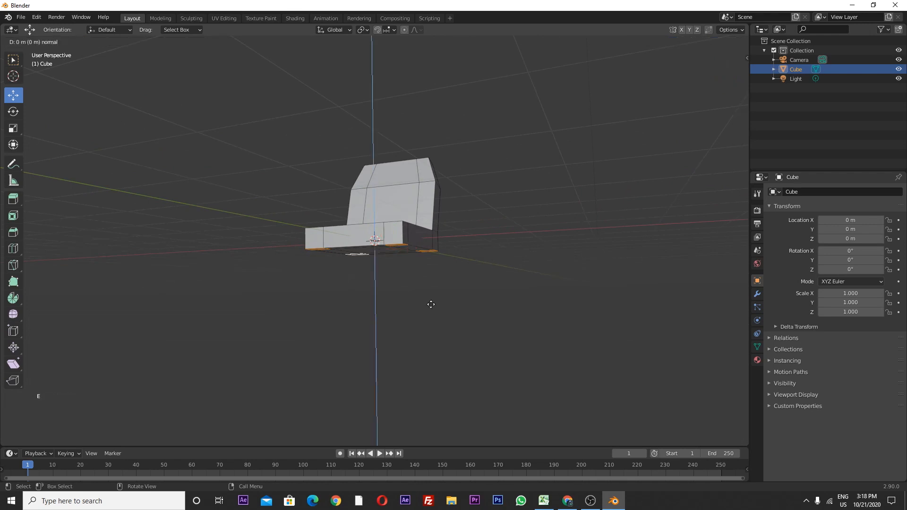
{"action": "left_click", "coordinate": [428, 365]}
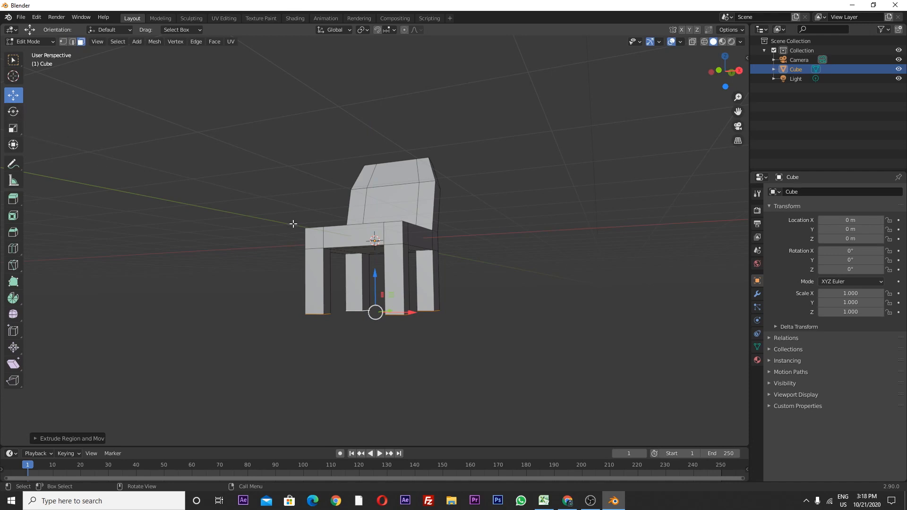
Step: Leave Edit Mode and switch to Object Mode
{"action": "key", "text": "Tab"}
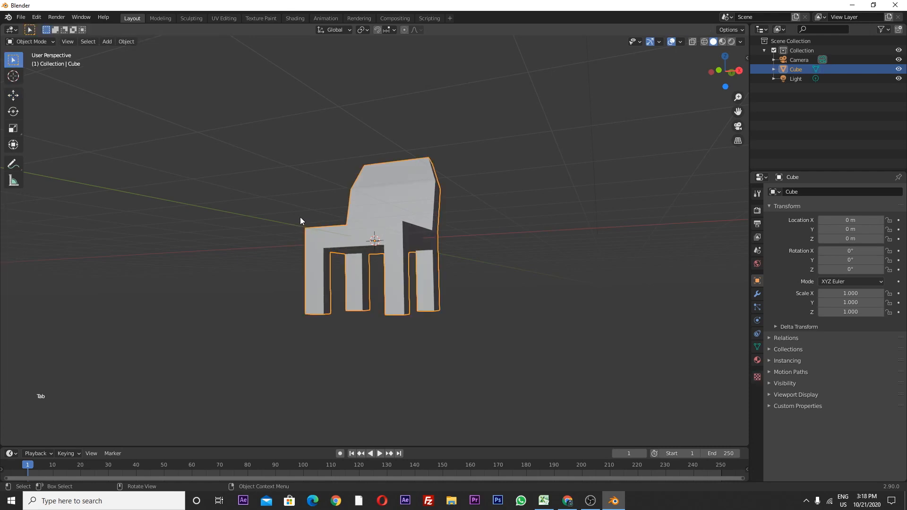
{"action": "key", "text": "Tab"}
{"action": "left_click", "coordinate": [39, 43]}
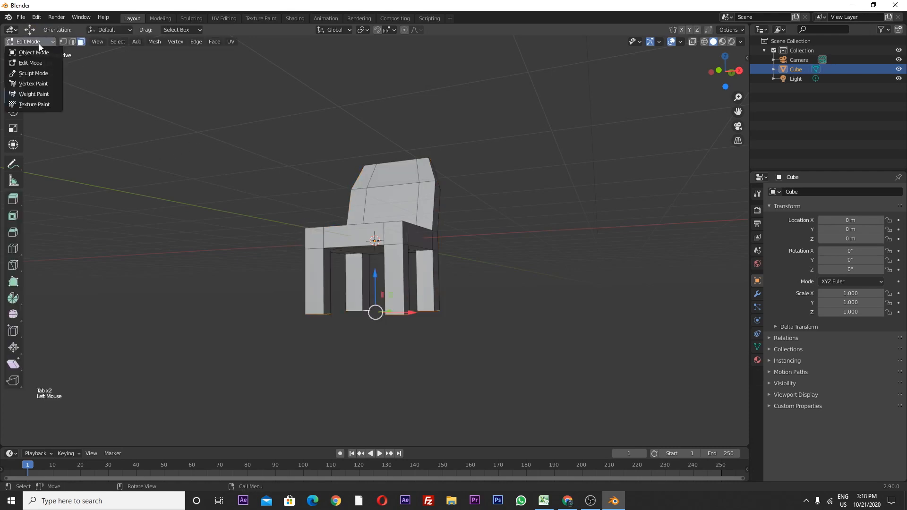
{"action": "left_click", "coordinate": [35, 52]}
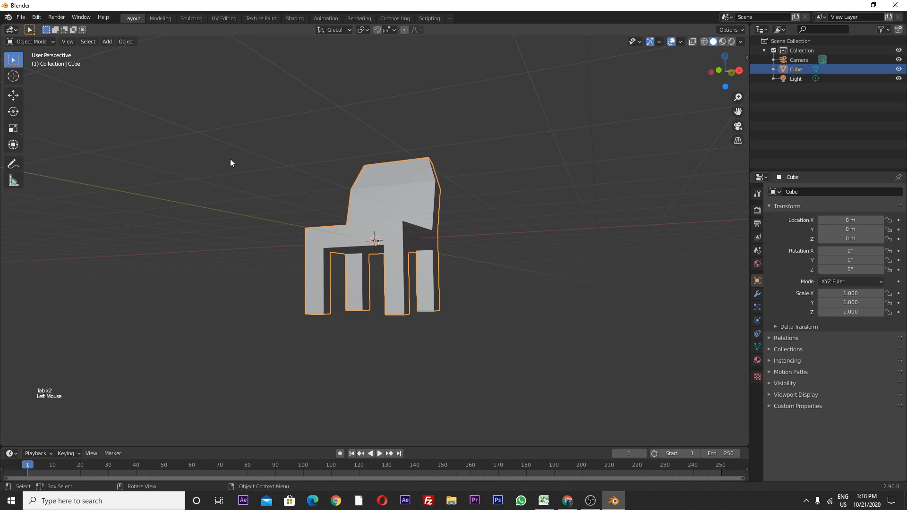
Step: Reselect the whole chair and raise it about 1.29 m along the Z axis with the Move tool
{"action": "left_click", "coordinate": [312, 192]}
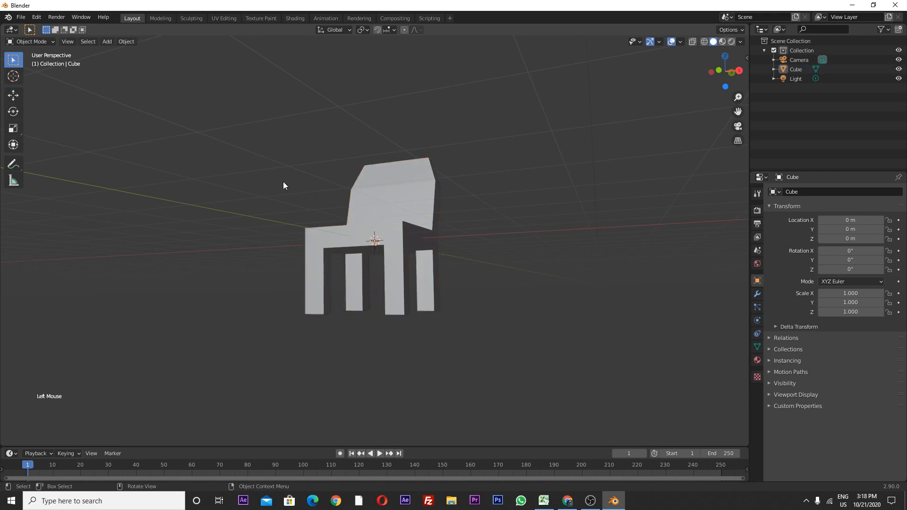
{"action": "middle_click_drag", "start_coordinate": [283, 185], "coordinate": [361, 184]}
{"action": "left_click", "coordinate": [411, 219]}
{"action": "middle_click_drag", "start_coordinate": [412, 219], "coordinate": [394, 204]}
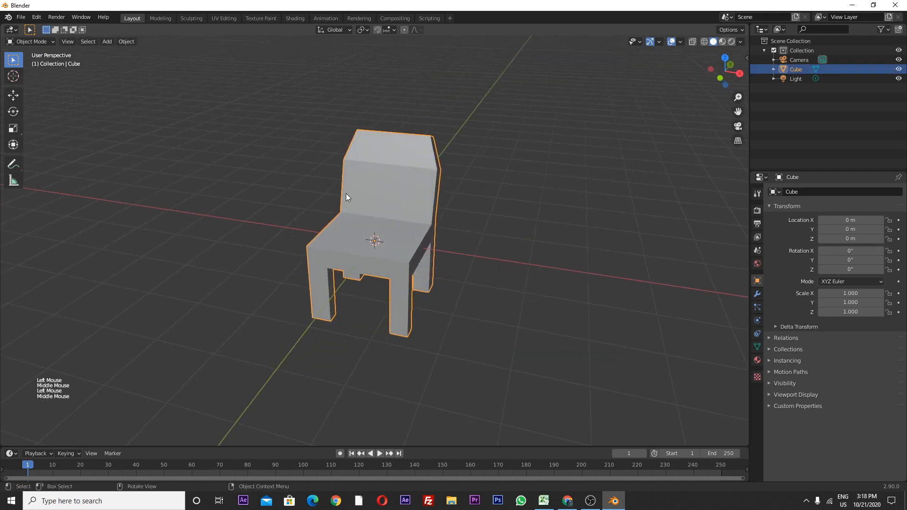
{"action": "key", "text": "shift+space"}
{"action": "key", "text": "g"}
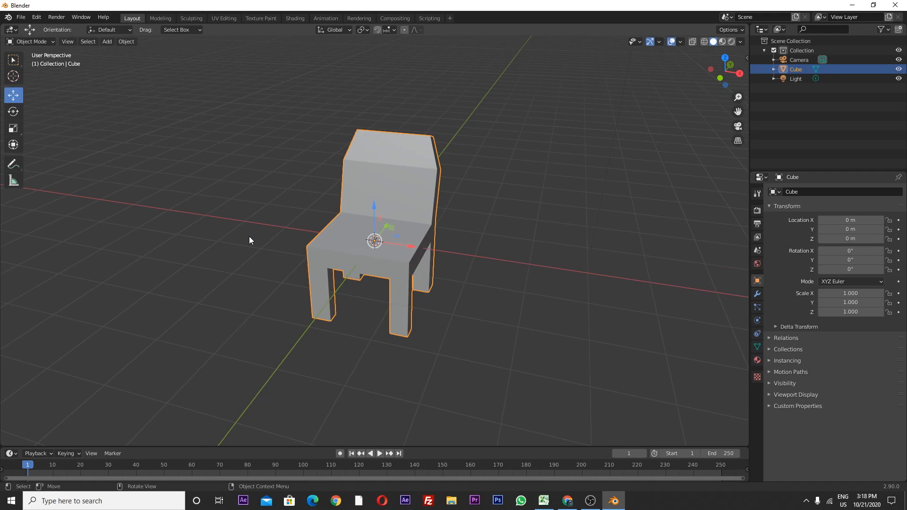
{"action": "middle_click_drag", "start_coordinate": [249, 240], "coordinate": [269, 238]}
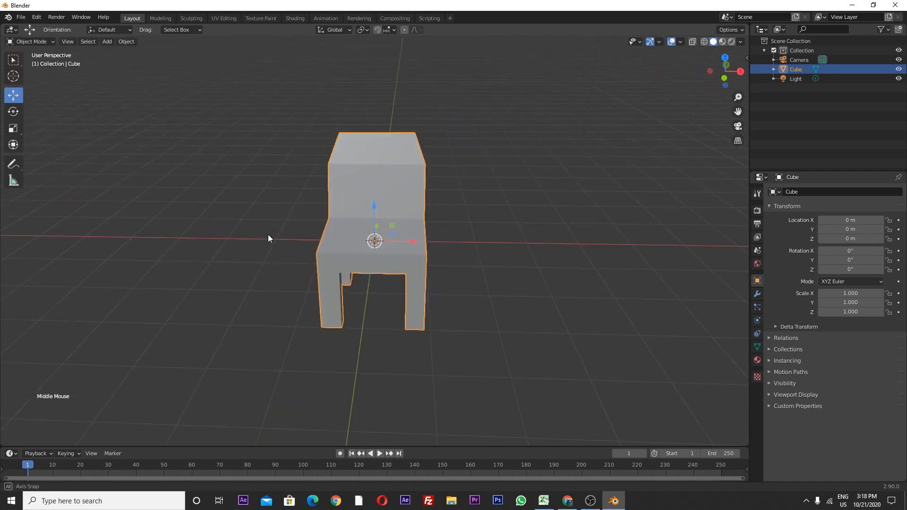
{"action": "left_click", "coordinate": [374, 205]}
{"action": "left_click_drag", "start_coordinate": [375, 204], "coordinate": [361, 139]}
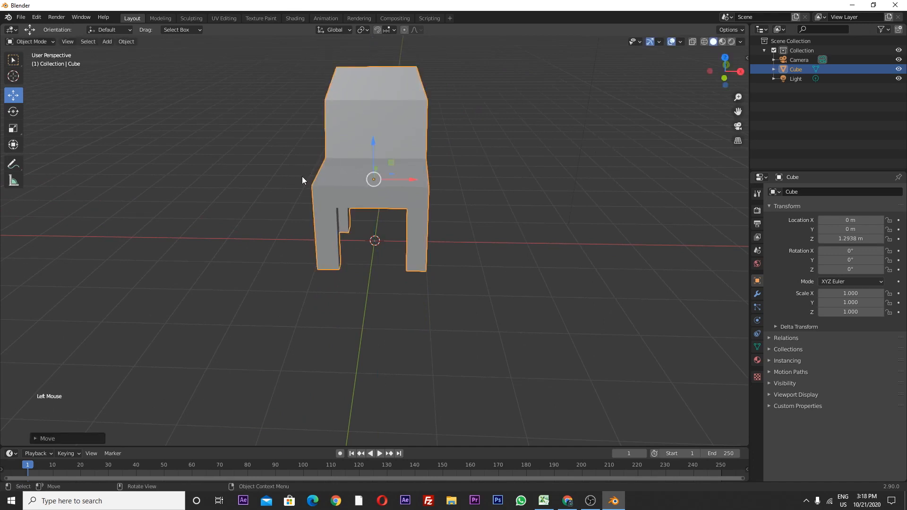
Step: Reselect the chair, preview it in Material Preview shading, and return to Solid shading
{"action": "middle_click_drag", "start_coordinate": [262, 175], "coordinate": [327, 180]}
{"action": "left_click", "coordinate": [410, 133]}
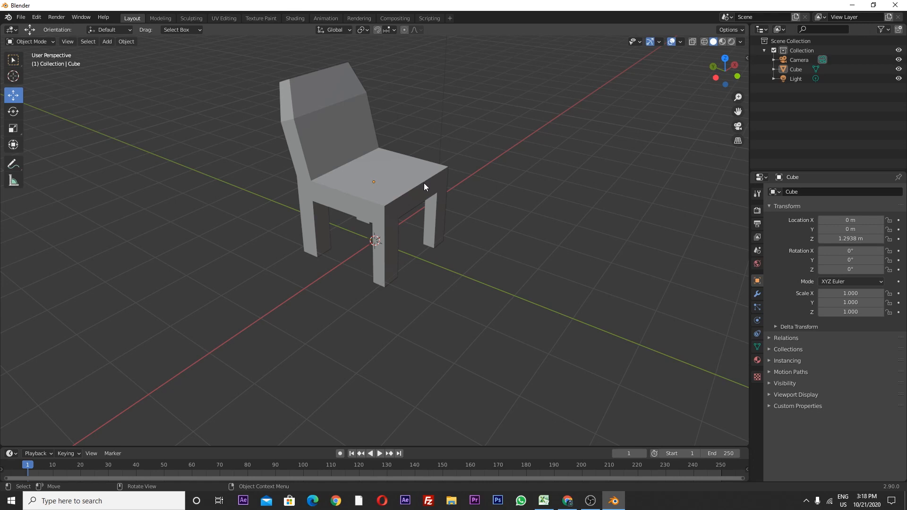
{"action": "left_click", "coordinate": [399, 179]}
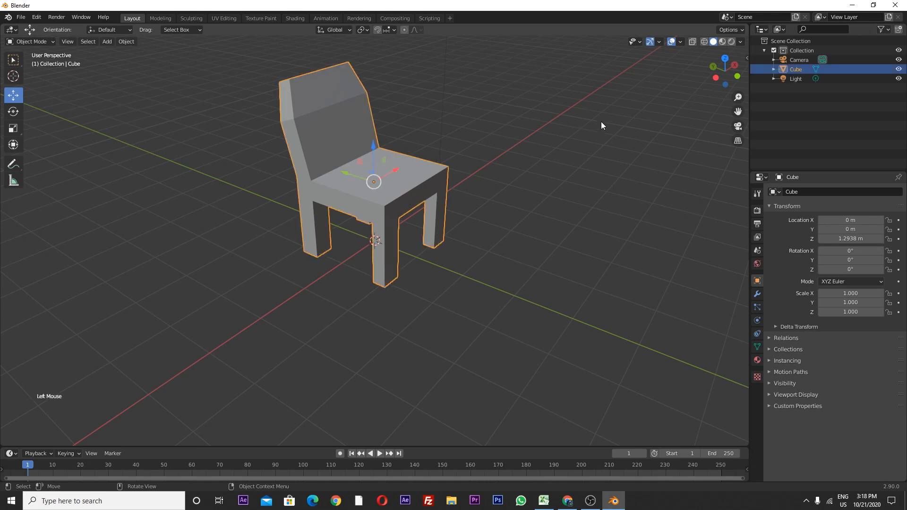
{"action": "left_click", "coordinate": [723, 42]}
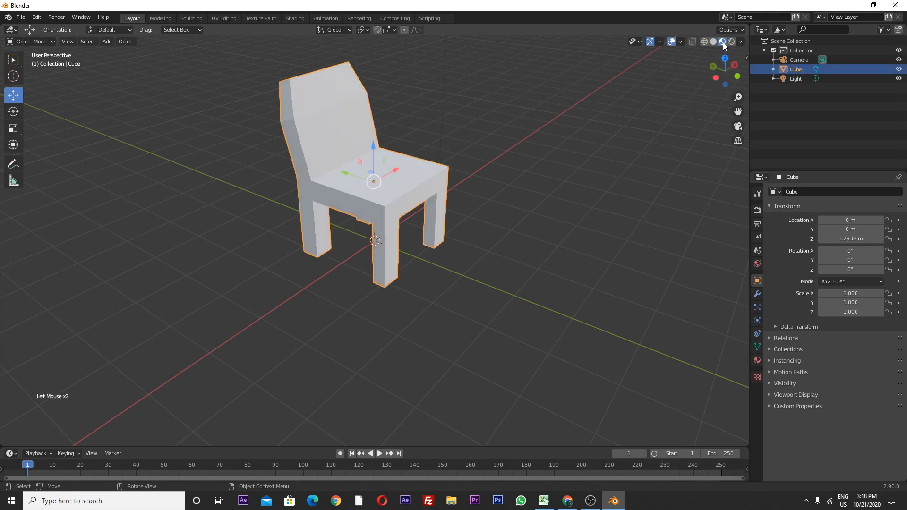
{"action": "left_click", "coordinate": [714, 42]}
Step: Set the viewport shading background to Viewport, and enable the Cavity and Shadow options
{"action": "left_click", "coordinate": [740, 41]}
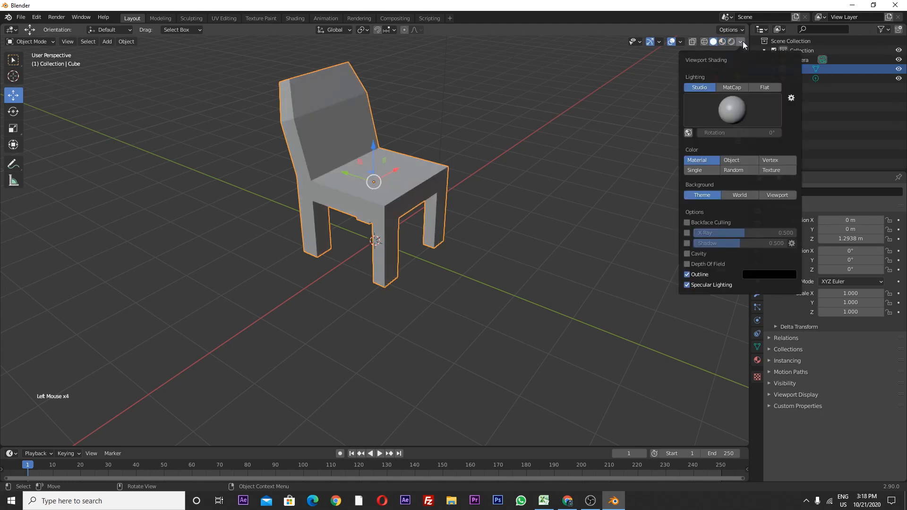
{"action": "left_click", "coordinate": [770, 195]}
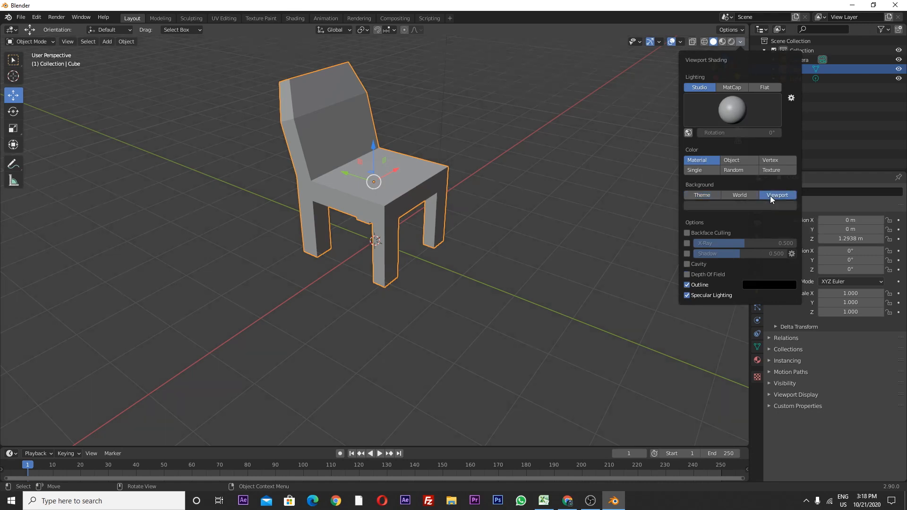
{"action": "left_click", "coordinate": [687, 264]}
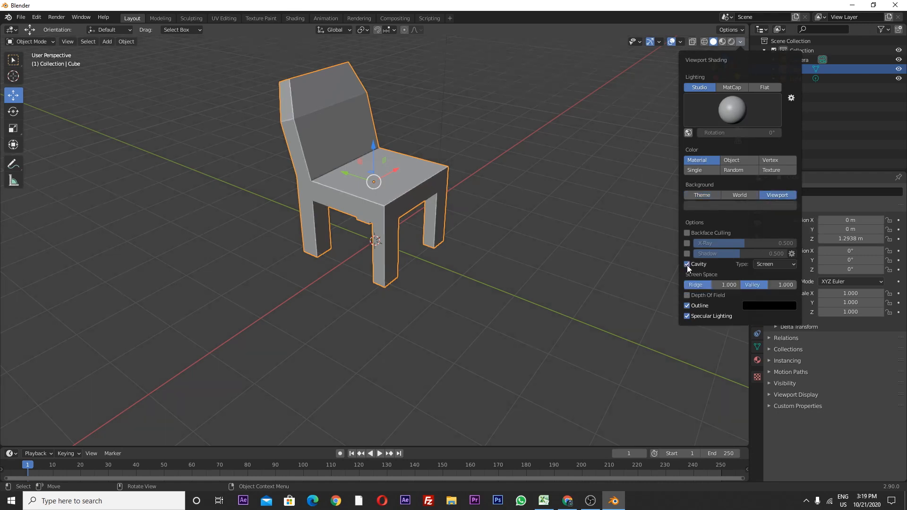
{"action": "left_click", "coordinate": [687, 254]}
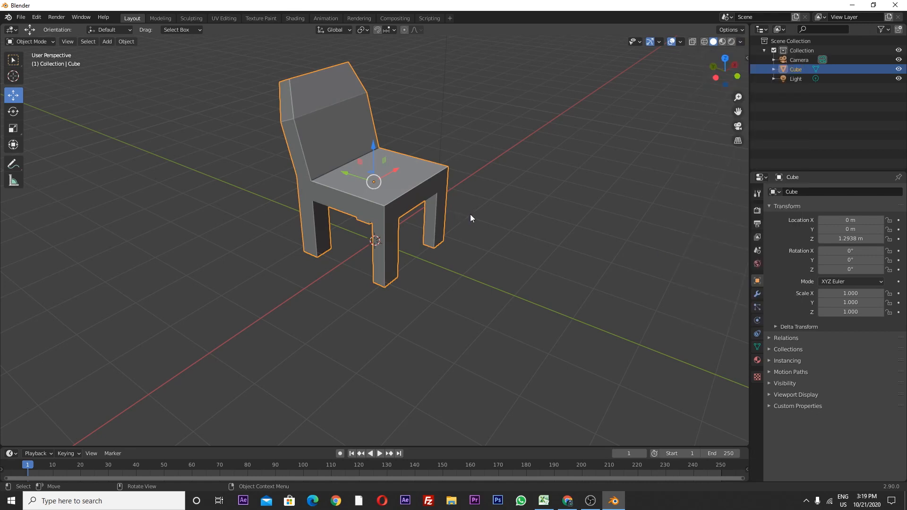
Step: Set the viewport Cavity type to Both, raise world-space Ridge and Valley to about 1.955, and increase both screen-space values
{"action": "left_click", "coordinate": [741, 42]}
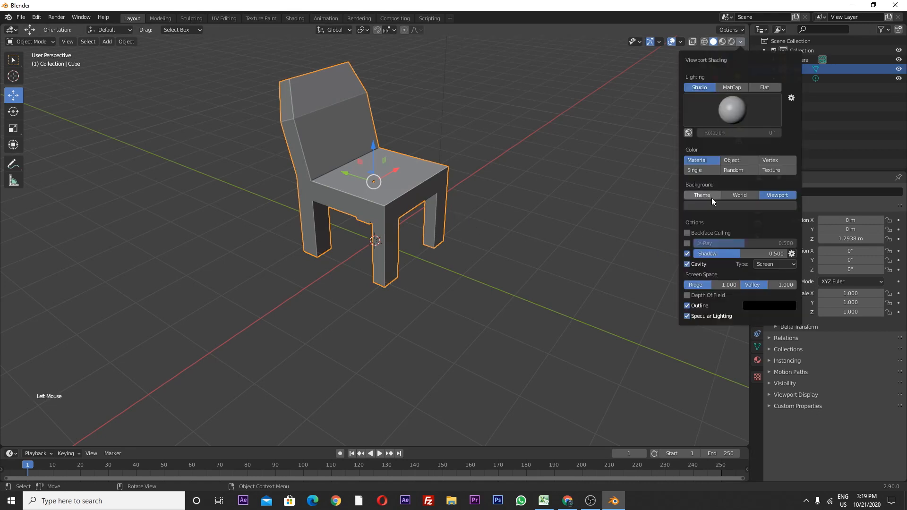
{"action": "left_click", "coordinate": [787, 264]}
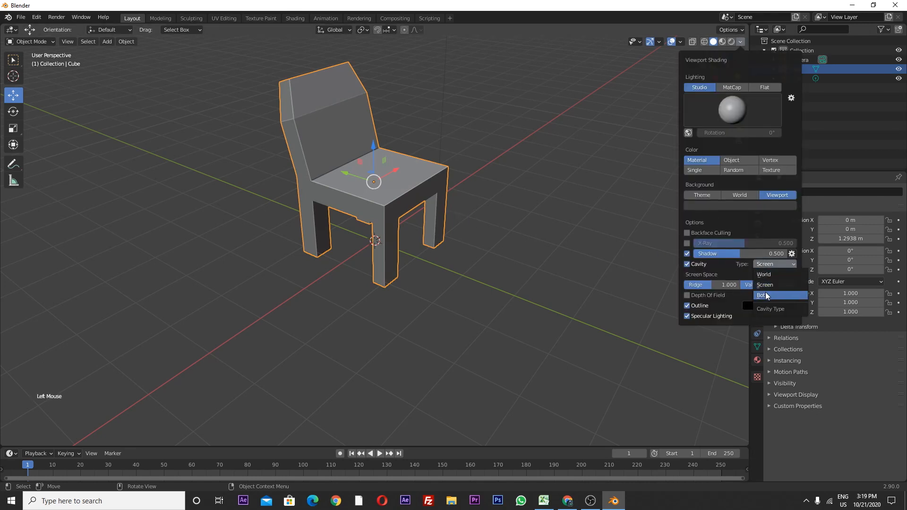
{"action": "left_click", "coordinate": [779, 265]}
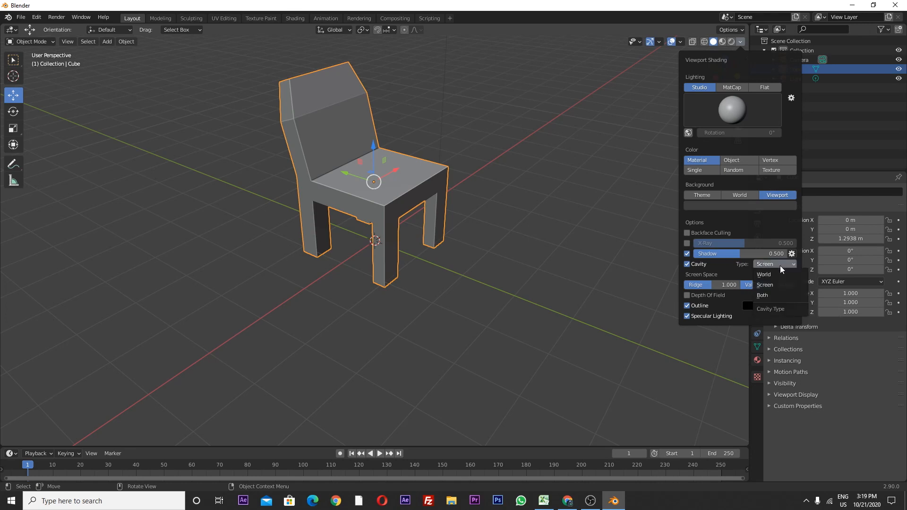
{"action": "left_click", "coordinate": [765, 296]}
{"action": "left_click_drag", "start_coordinate": [707, 287], "coordinate": [779, 285]}
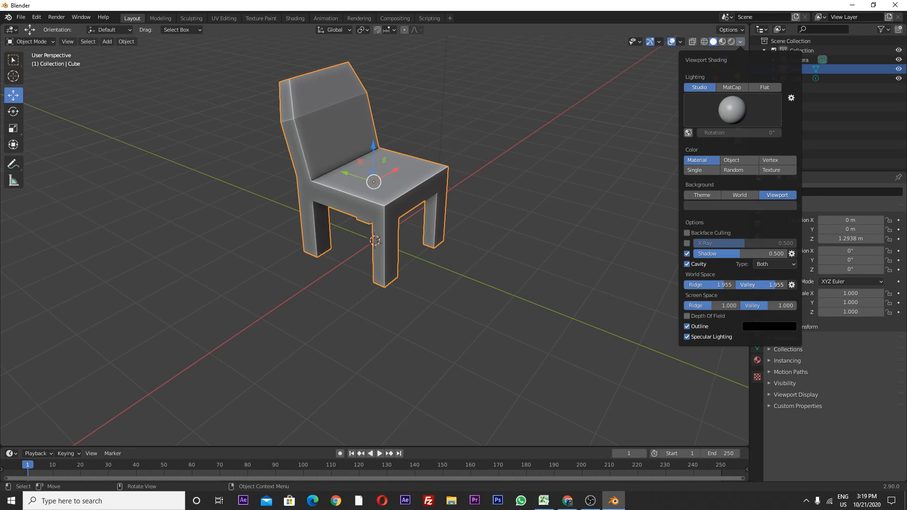
{"action": "left_click_drag", "start_coordinate": [712, 307], "coordinate": [780, 306]}
Step: Examine the chair's edges and surfaces under the stronger cavity shading from several sides, keeping the chair selected
{"action": "left_click", "coordinate": [537, 203]}
{"action": "mouse_move", "coordinate": [538, 204]}
{"action": "middle_mouse_down"}
{"action": "mouse_move", "coordinate": [527, 214]}
{"action": "mouse_move", "coordinate": [542, 241]}
{"action": "middle_mouse_up"}
{"action": "middle_click_drag", "start_coordinate": [447, 210], "coordinate": [415, 204]}
{"action": "left_click", "coordinate": [404, 166]}
{"action": "middle_click_drag", "start_coordinate": [405, 166], "coordinate": [396, 196]}
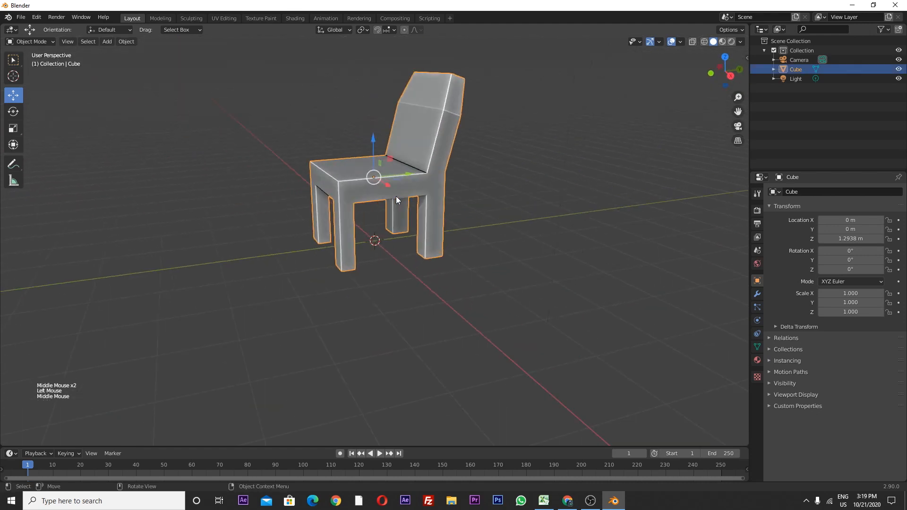
{"action": "middle_click_drag", "start_coordinate": [460, 229], "coordinate": [362, 215]}
{"action": "scroll", "coordinate": [395, 209], "scroll_direction": "up", "scroll_amount": 2}
Step: Enter Edit Mode on the chair and enable the Screencast Keys display
{"action": "key", "text": "Tab"}
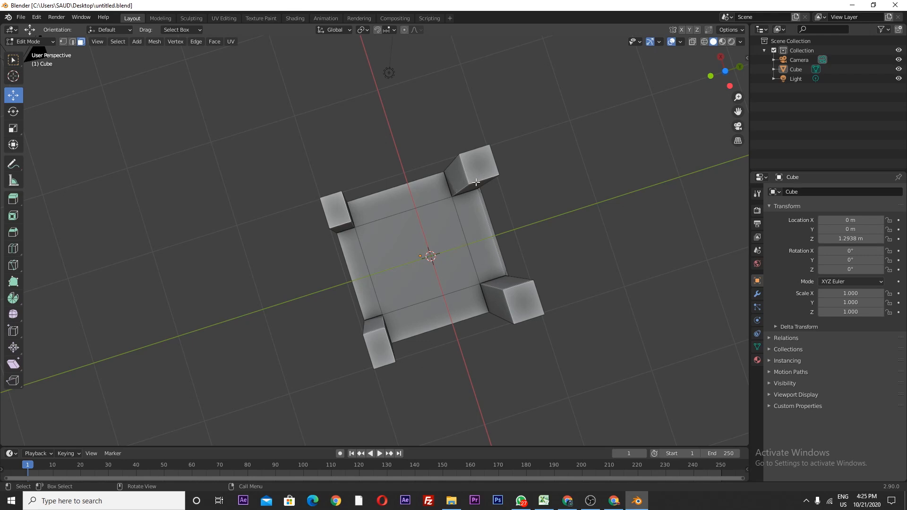
{"action": "middle_click_drag", "start_coordinate": [476, 183], "coordinate": [481, 287]}
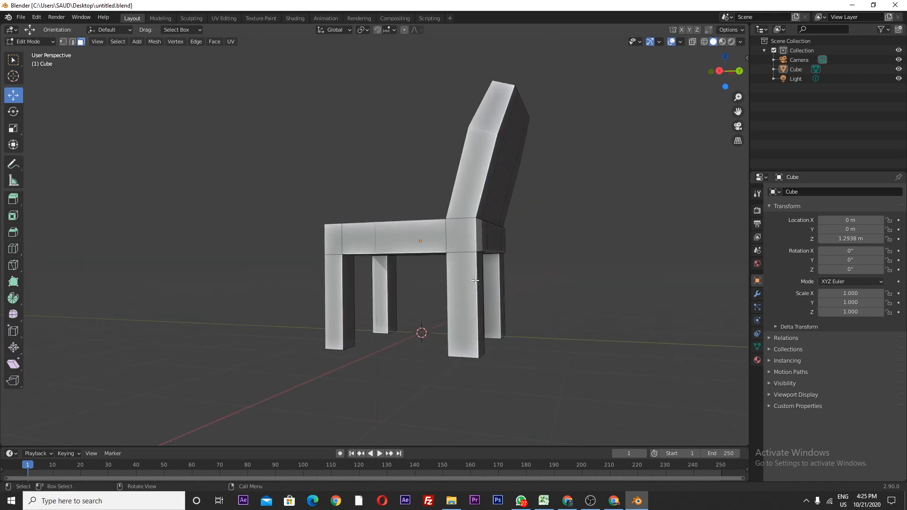
{"action": "scroll", "coordinate": [367, 275], "scroll_direction": "up", "scroll_amount": 2}
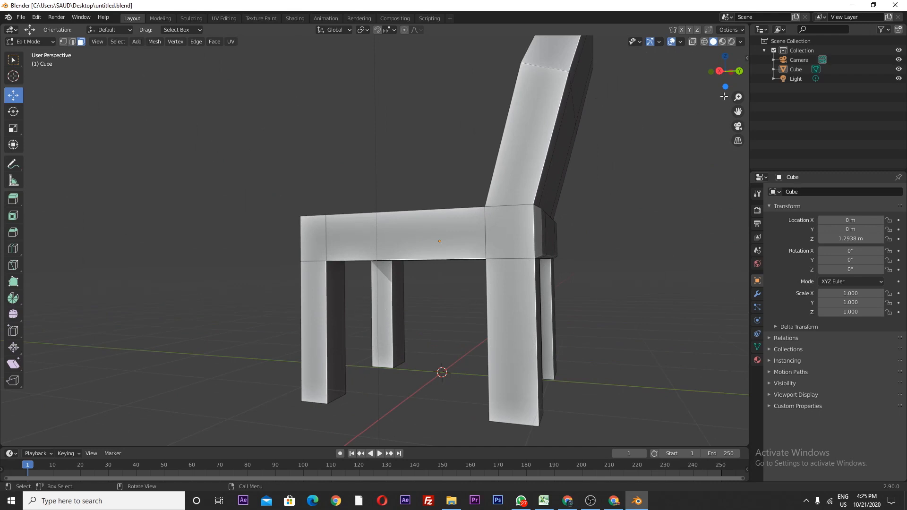
{"action": "key", "text": "n"}
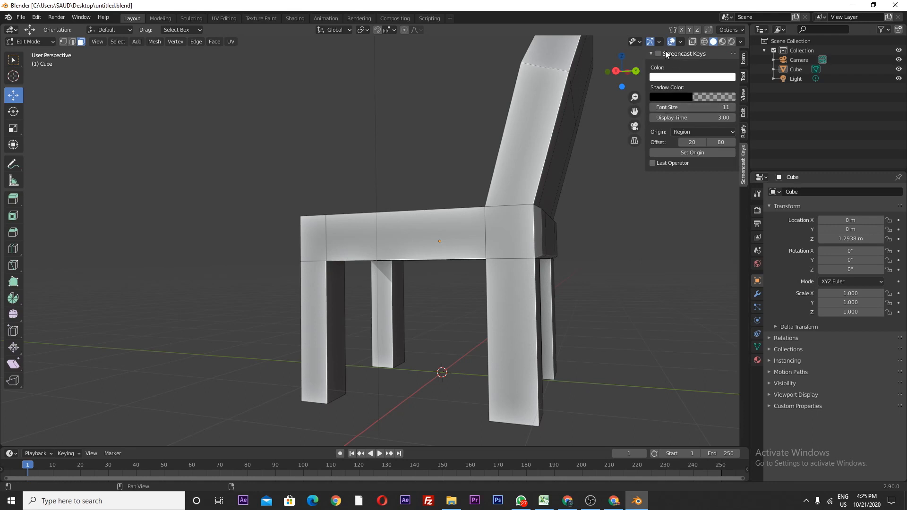
{"action": "double_click", "coordinate": [609, 203]}
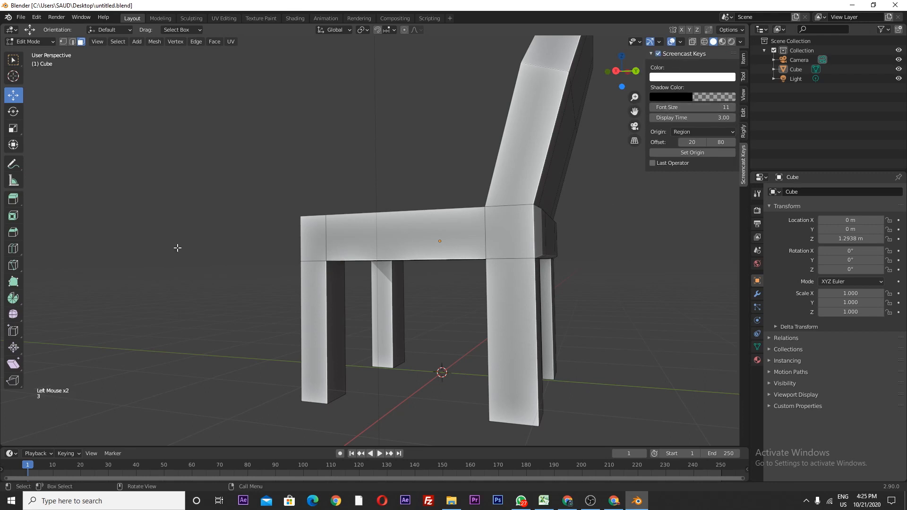
Step: Select the rear-facing faces of both front legs and move them along Y toward the backrest to thicken the legs
{"action": "middle_click_drag", "start_coordinate": [178, 251], "coordinate": [364, 345]}
{"action": "left_click", "coordinate": [332, 327]}
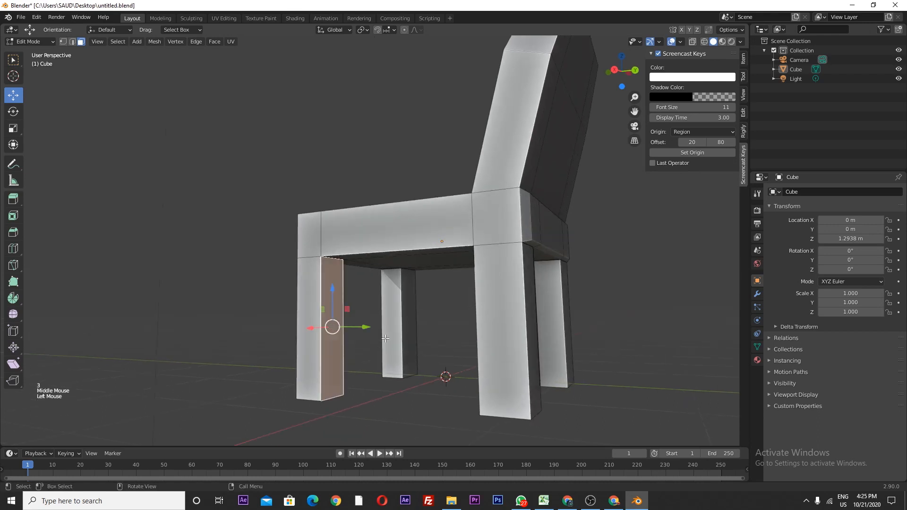
{"action": "key", "text": "shift"}
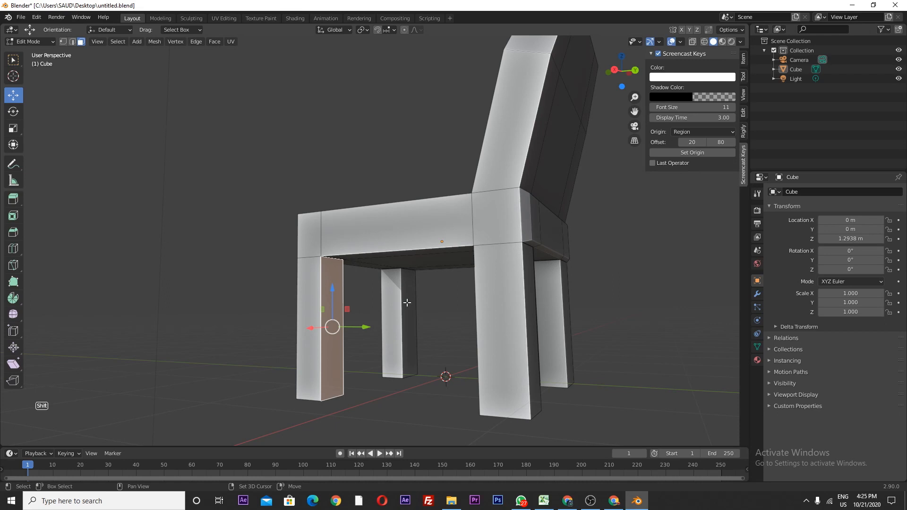
{"action": "left_click", "coordinate": [408, 302], "text": "shift"}
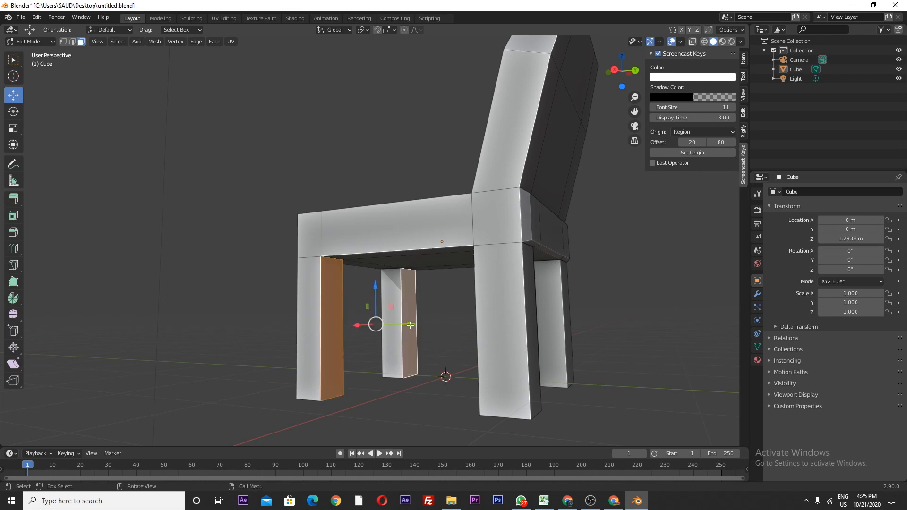
{"action": "left_click_drag", "start_coordinate": [410, 325], "coordinate": [421, 341]}
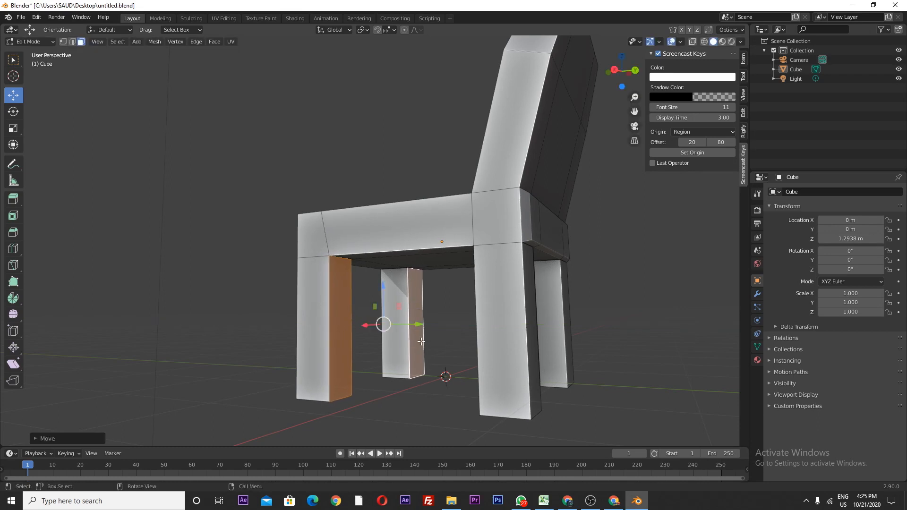
{"action": "middle_click_drag", "start_coordinate": [421, 341], "coordinate": [433, 292]}
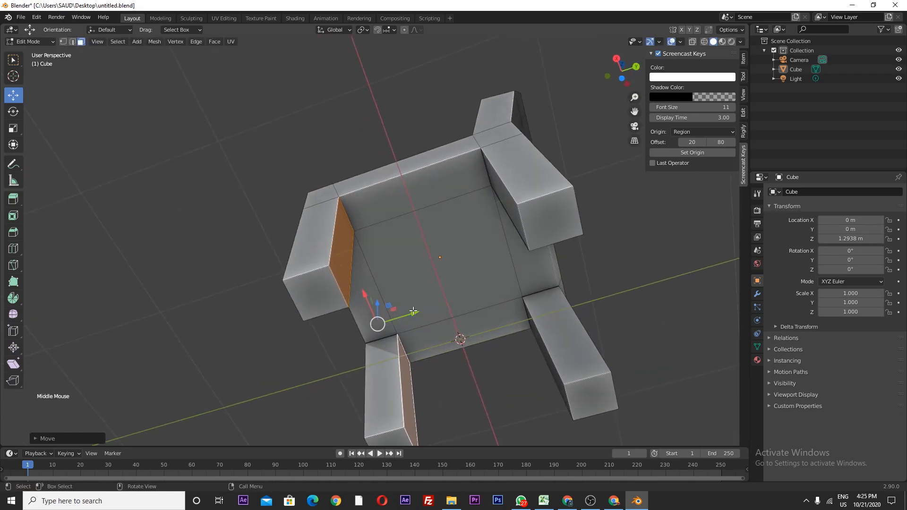
{"action": "left_click_drag", "start_coordinate": [413, 311], "coordinate": [414, 312]}
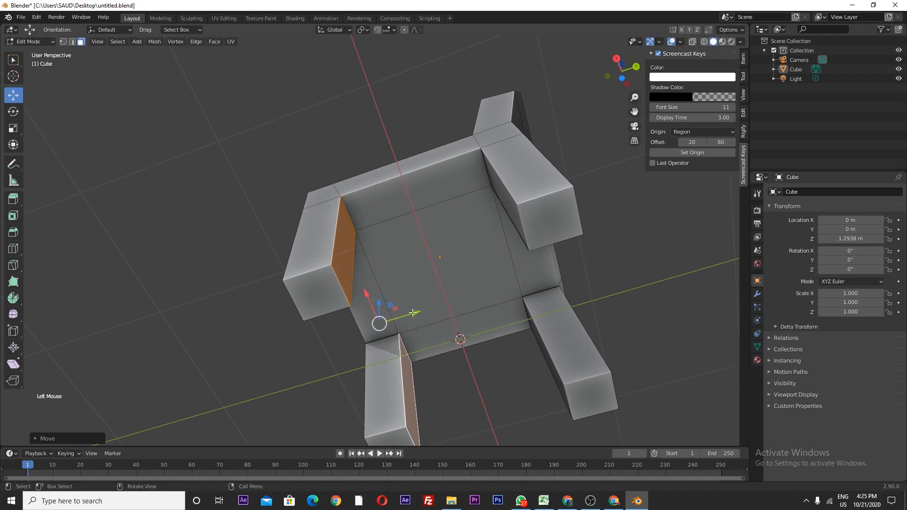
{"action": "middle_click_drag", "start_coordinate": [413, 313], "coordinate": [390, 302]}
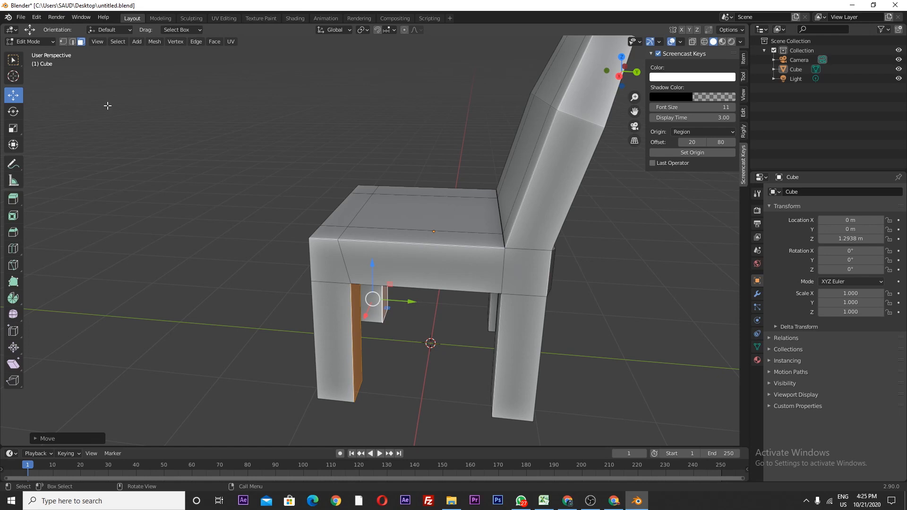
Step: In edge selection, select the front cross-loop edges on the seat top and move them along Y to align with the thickened legs
{"action": "left_click", "coordinate": [72, 42]}
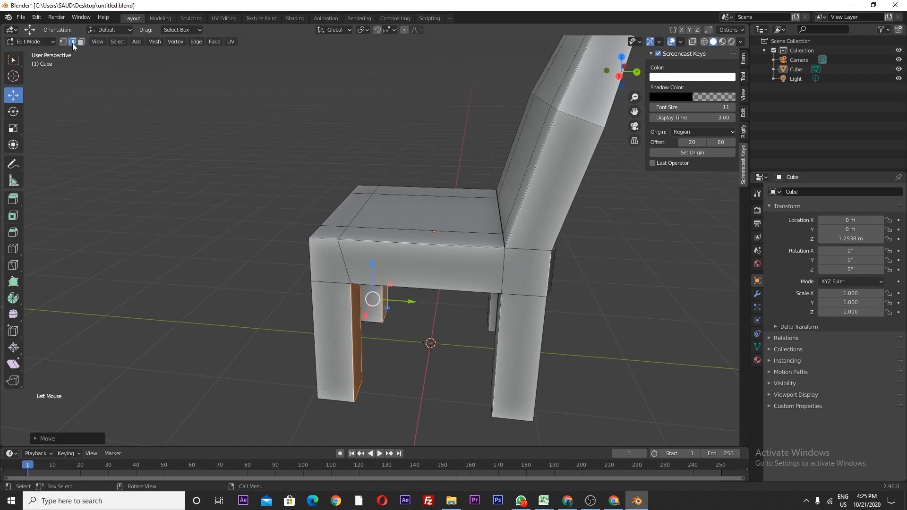
{"action": "left_click", "coordinate": [394, 197]}
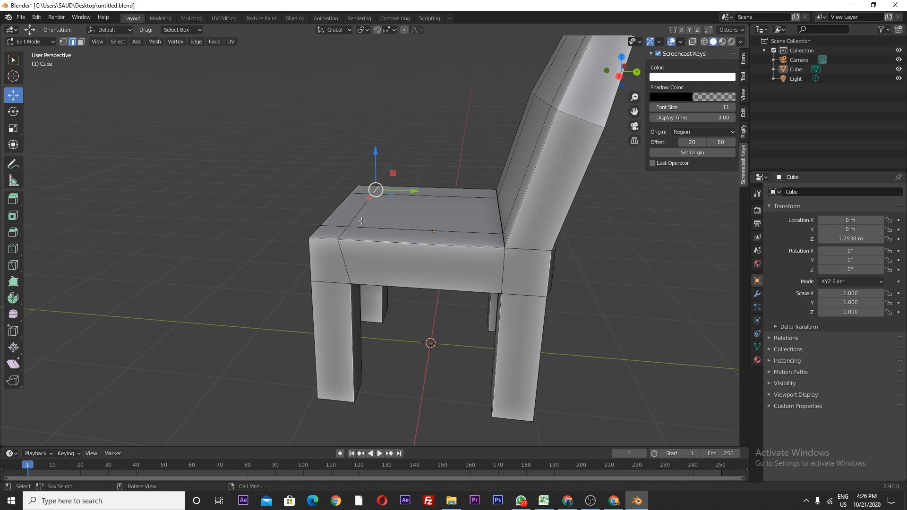
{"action": "left_click", "coordinate": [343, 231], "text": "shift"}
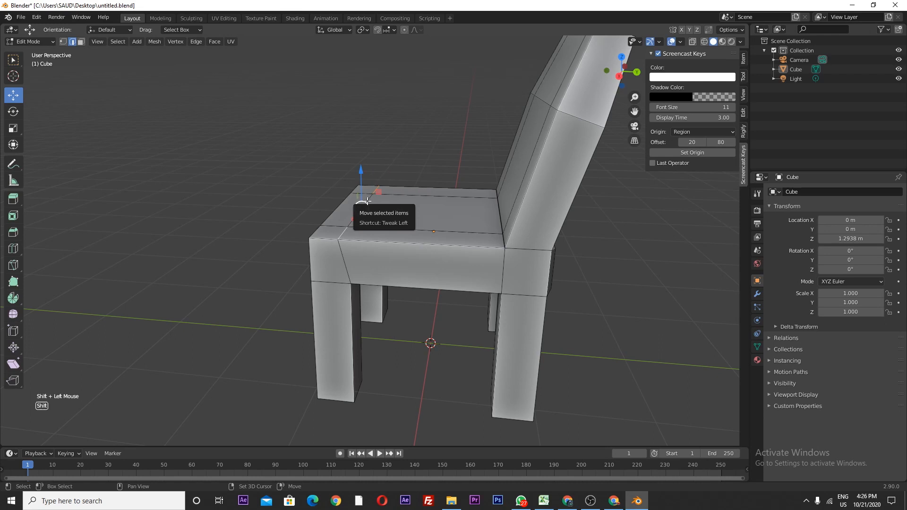
{"action": "left_click", "coordinate": [368, 202], "text": "shift"}
{"action": "left_click", "coordinate": [401, 210]}
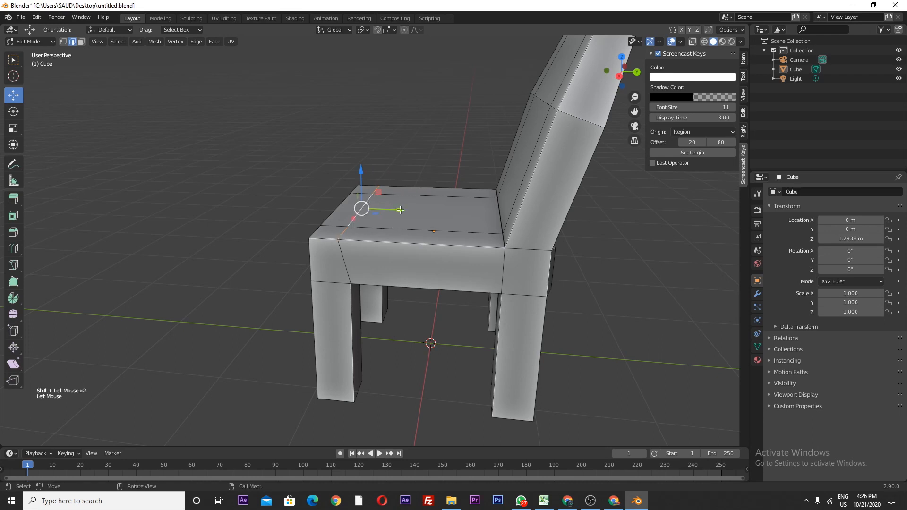
{"action": "left_click_drag", "start_coordinate": [400, 209], "coordinate": [410, 221]}
Step: Switch to Object Mode to check the adjusted front legs, and select the whole chair
{"action": "middle_click_drag", "start_coordinate": [390, 297], "coordinate": [429, 280]}
{"action": "key", "text": "Tab"}
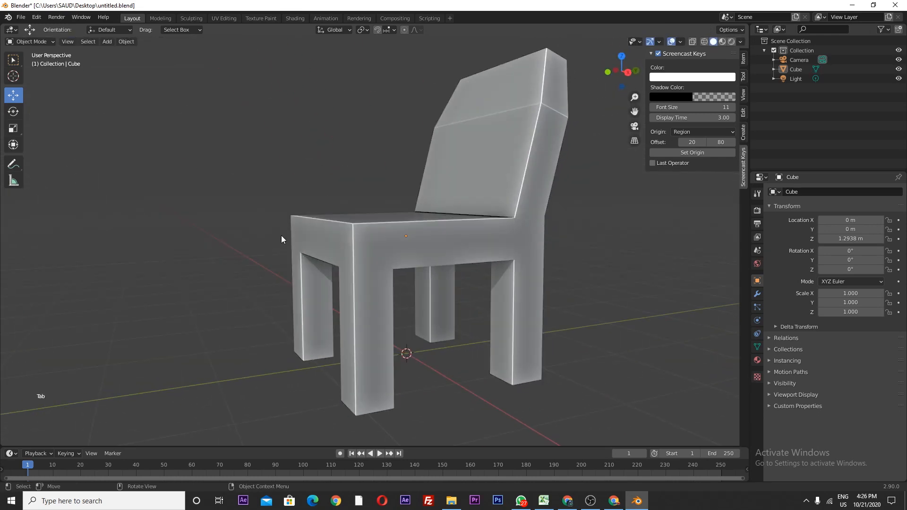
{"action": "scroll", "coordinate": [274, 234], "scroll_direction": "down", "scroll_amount": 2}
{"action": "middle_click_drag", "start_coordinate": [268, 232], "coordinate": [379, 234]}
{"action": "left_click", "coordinate": [382, 226]}
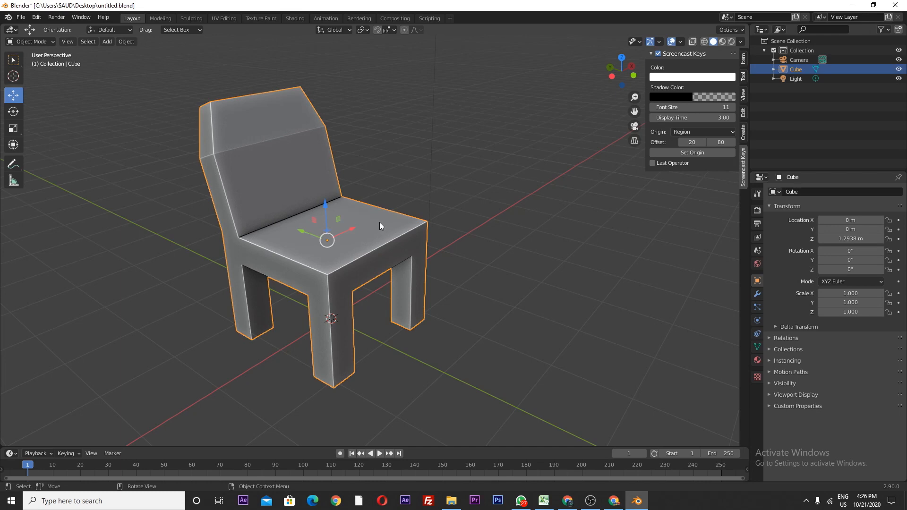
Step: Return the chair to Edit Mode and switch to face selection
{"action": "key", "text": "Tab"}
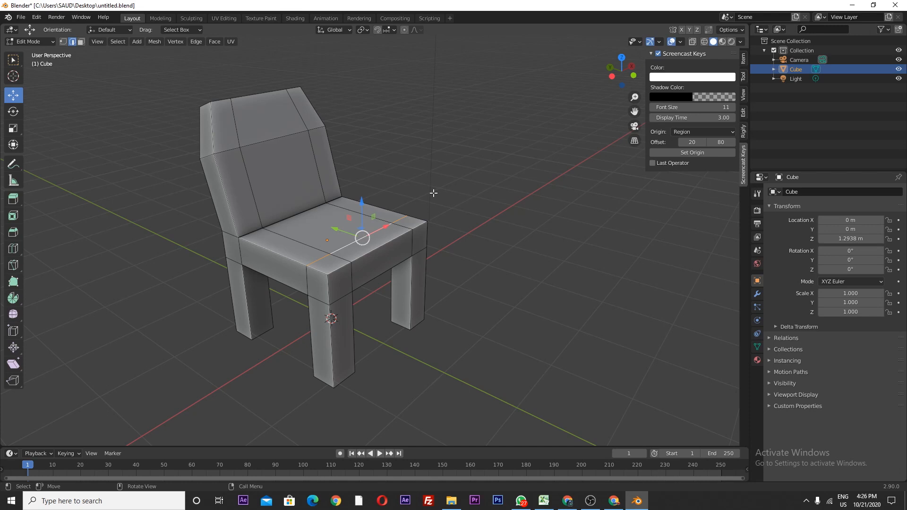
{"action": "left_click", "coordinate": [415, 184]}
{"action": "middle_click_drag", "start_coordinate": [415, 185], "coordinate": [442, 223]}
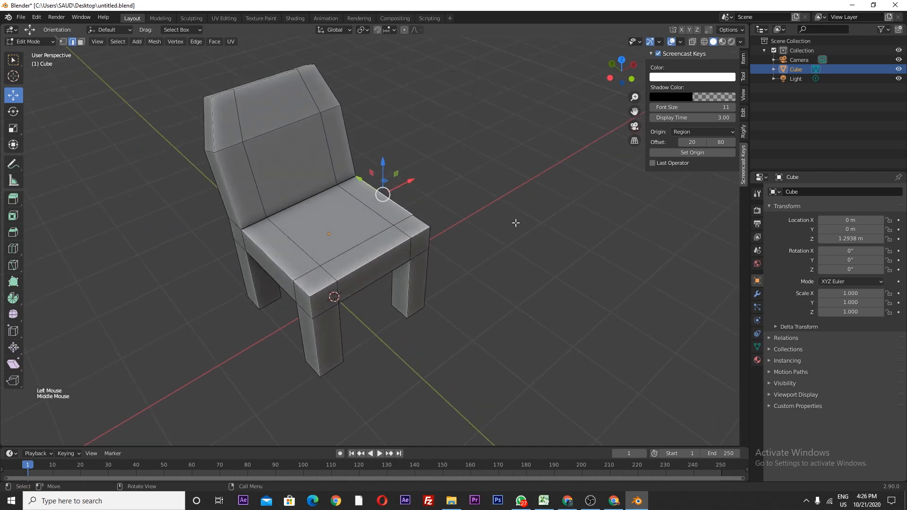
{"action": "key", "text": "3"}
{"action": "middle_click_drag", "start_coordinate": [511, 222], "coordinate": [358, 242]}
Step: Select the two side strip faces on the seat top and extrude them upward about 0.41 m as armrests
{"action": "left_click", "coordinate": [460, 223]}
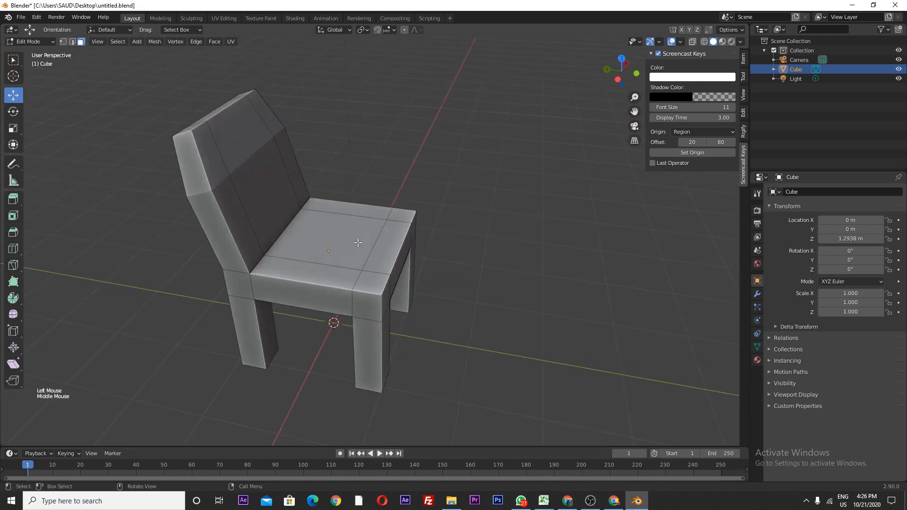
{"action": "left_click", "coordinate": [322, 275]}
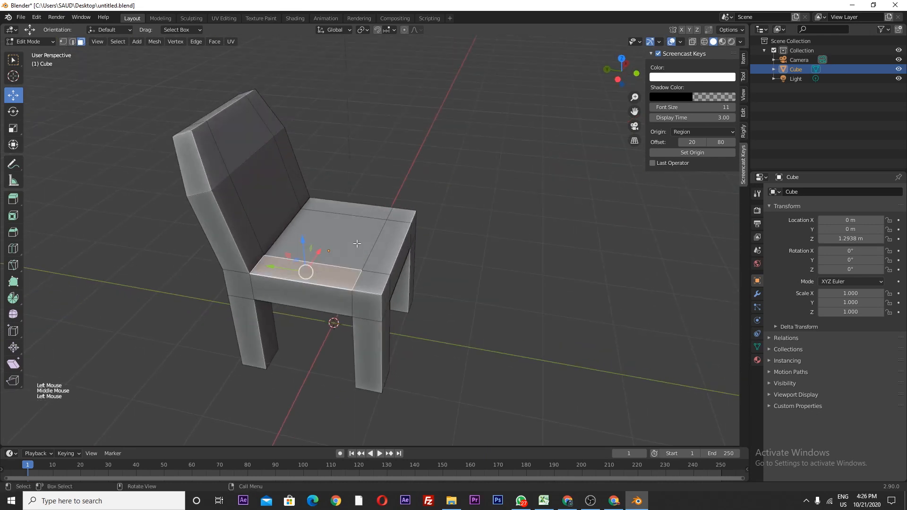
{"action": "key", "text": "shift"}
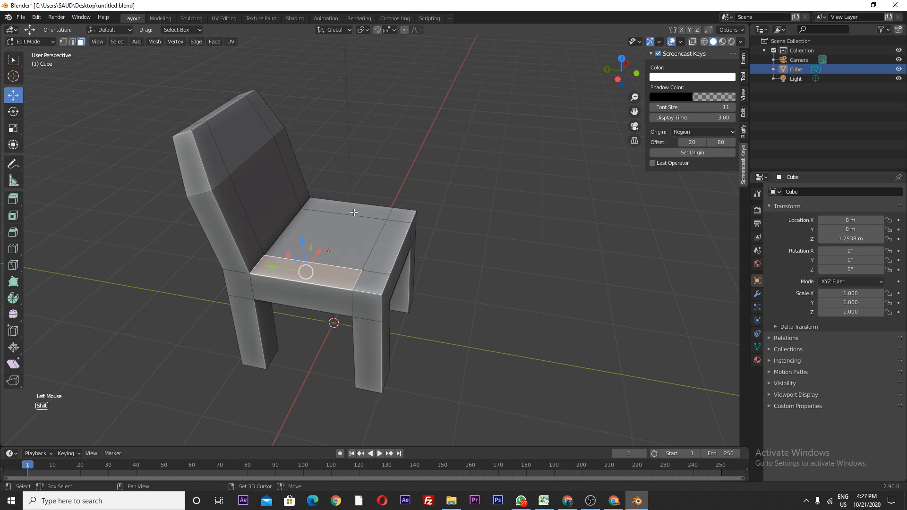
{"action": "left_click", "coordinate": [355, 213], "text": "shift"}
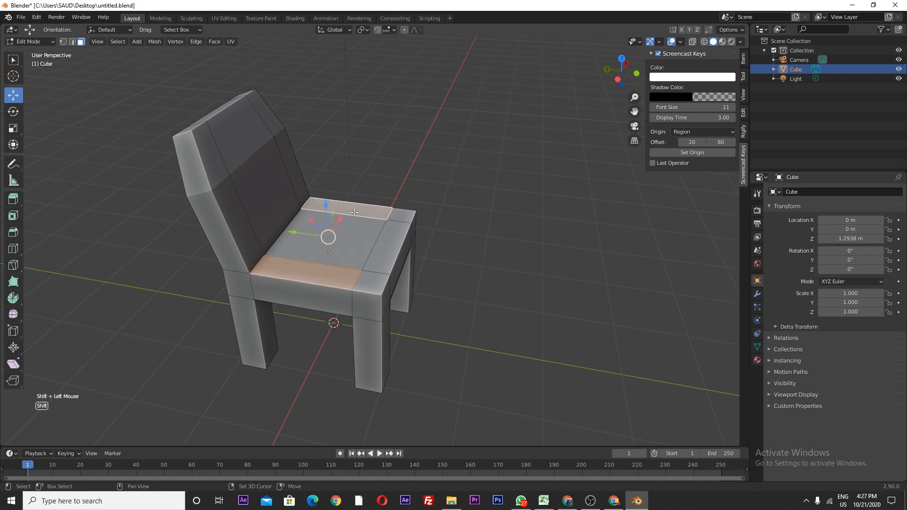
{"action": "middle_click_drag", "start_coordinate": [354, 222], "coordinate": [347, 247]}
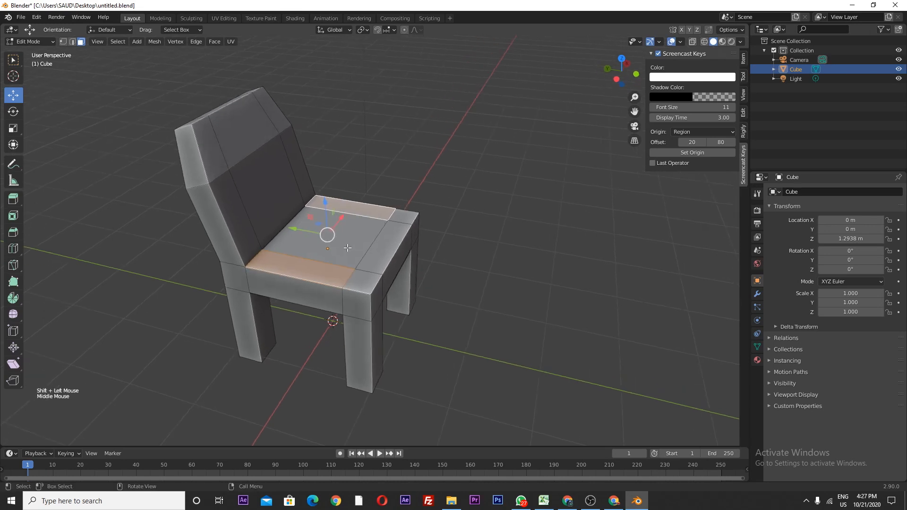
{"action": "key", "text": "e"}
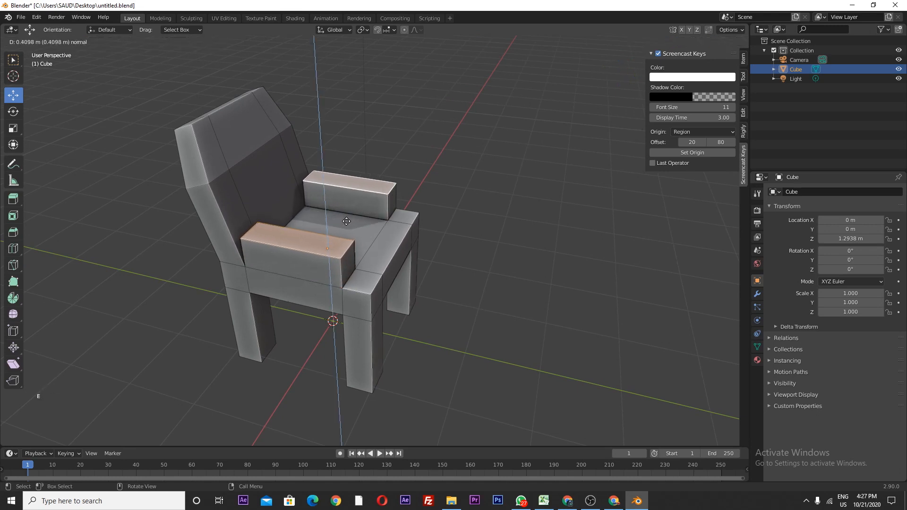
{"action": "left_click", "coordinate": [346, 221]}
Step: Undo the last upward move of the armrest tops
{"action": "middle_click_drag", "start_coordinate": [346, 222], "coordinate": [278, 233]}
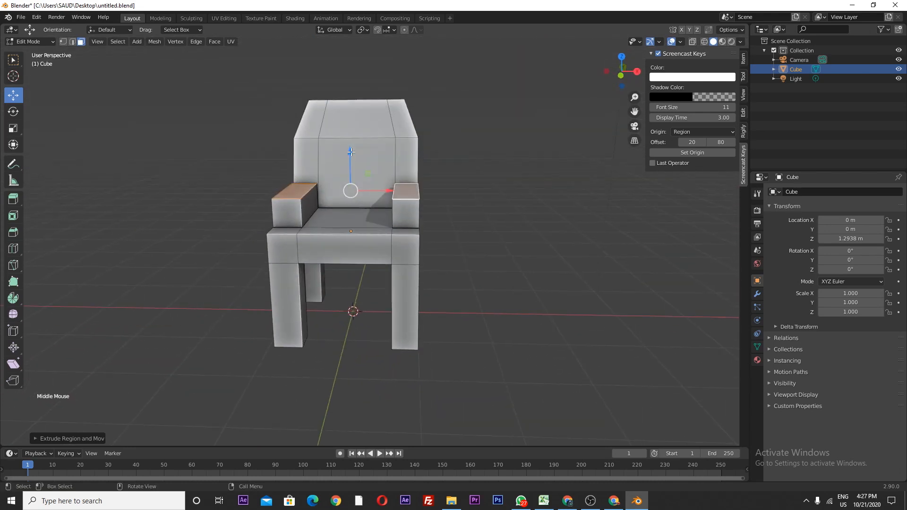
{"action": "key", "text": "ctrl+z"}
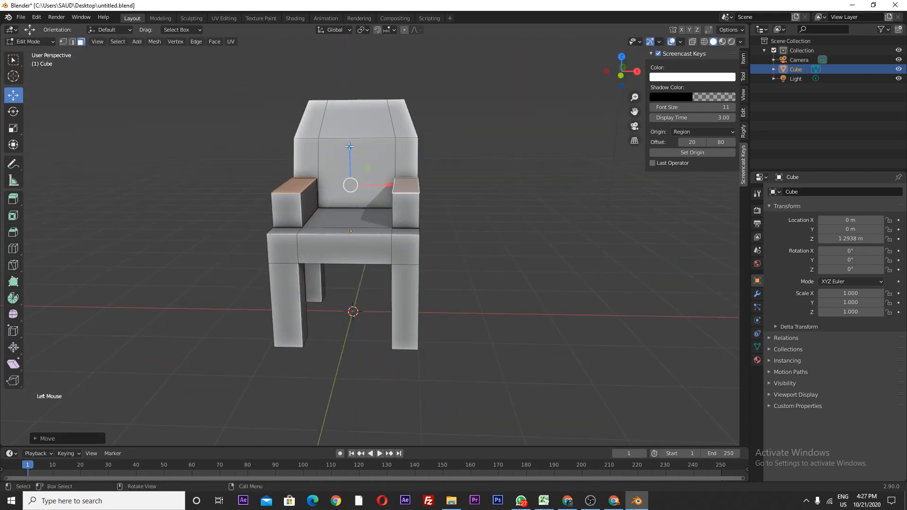
{"action": "key", "text": "ctrl+z"}
Step: Switch to vertex selection and select the top front vertices of both armrests
{"action": "middle_click_drag", "start_coordinate": [395, 184], "coordinate": [340, 195]}
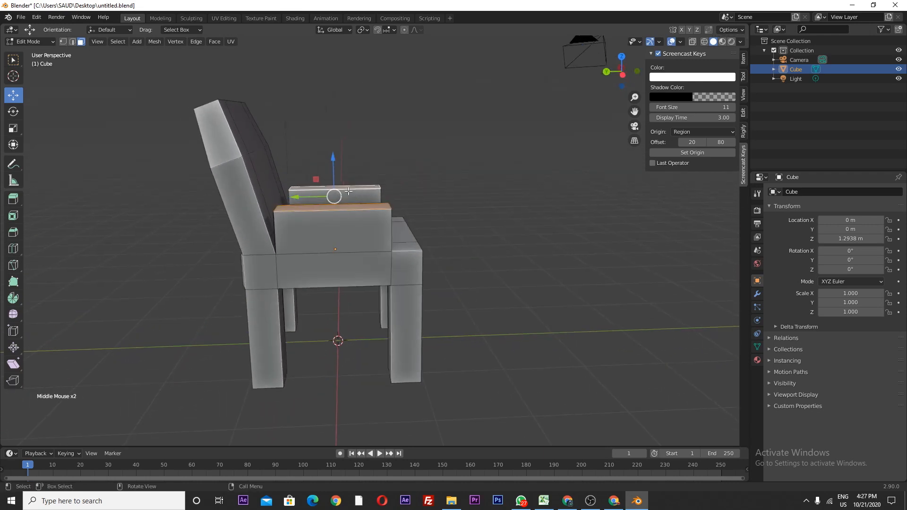
{"action": "key", "text": "1"}
{"action": "left_click", "coordinate": [368, 168]}
{"action": "left_click_drag", "start_coordinate": [364, 163], "coordinate": [402, 213]}
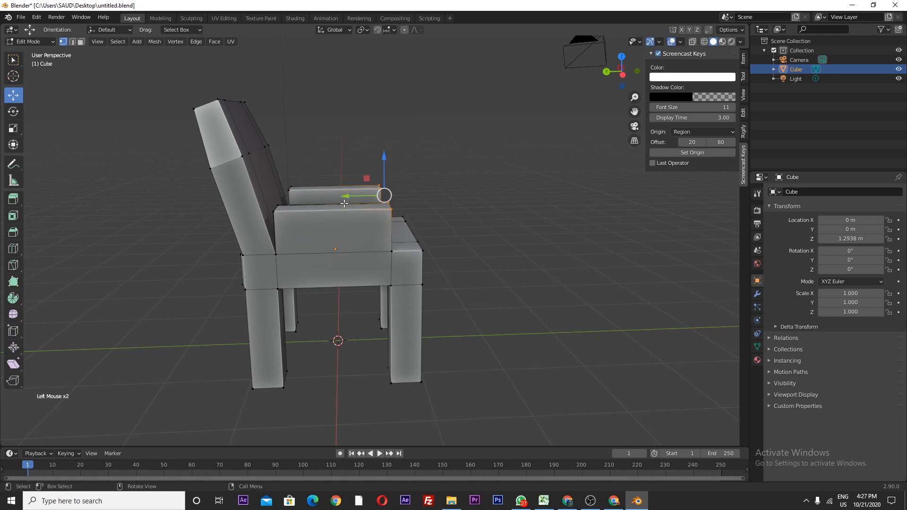
{"action": "middle_click_drag", "start_coordinate": [344, 204], "coordinate": [348, 202]}
{"action": "left_click_drag", "start_coordinate": [349, 202], "coordinate": [350, 202]}
{"action": "mouse_move", "coordinate": [380, 160]}
{"action": "left_mouse_down"}
{"action": "mouse_move", "coordinate": [377, 174]}
{"action": "mouse_move", "coordinate": [376, 163]}
{"action": "left_mouse_up"}
{"action": "key", "text": "ctrl+z"}
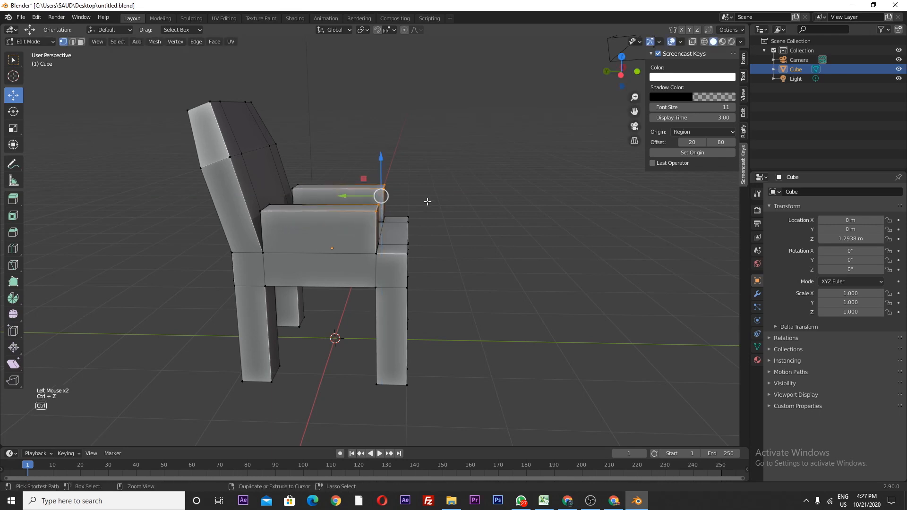
Step: Move the armrests' top front vertices slightly forward and their top rear vertices back to meet the backrest
{"action": "middle_click_drag", "start_coordinate": [428, 202], "coordinate": [415, 204]}
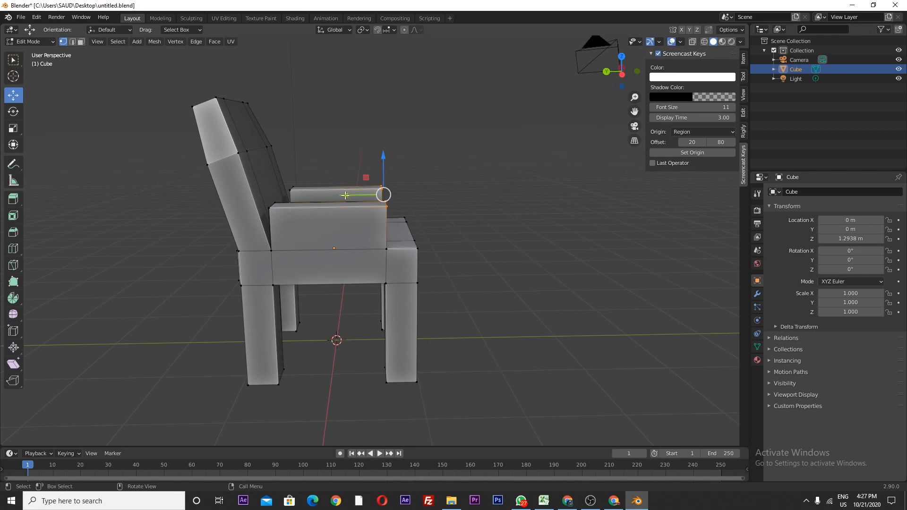
{"action": "left_click_drag", "start_coordinate": [345, 196], "coordinate": [351, 196]}
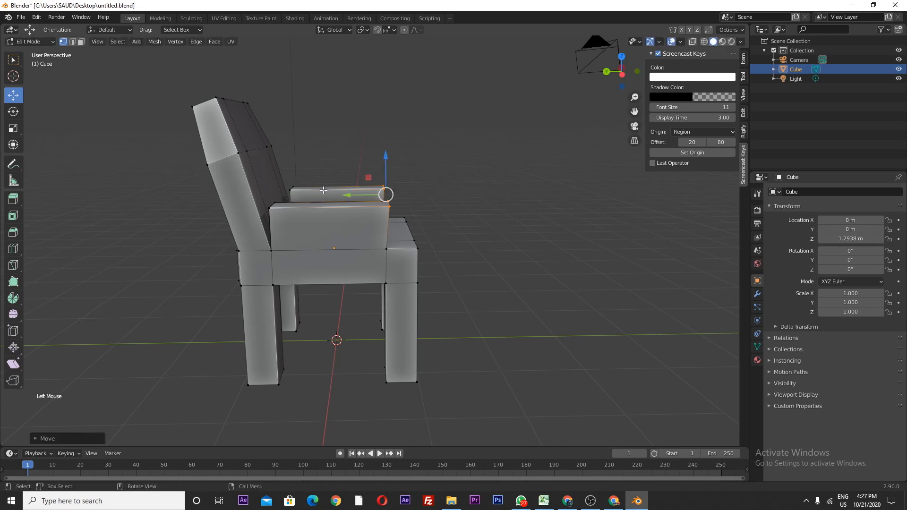
{"action": "middle_click_drag", "start_coordinate": [350, 196], "coordinate": [289, 169]}
{"action": "left_click_drag", "start_coordinate": [352, 194], "coordinate": [235, 200]}
{"action": "key", "text": "Tab"}
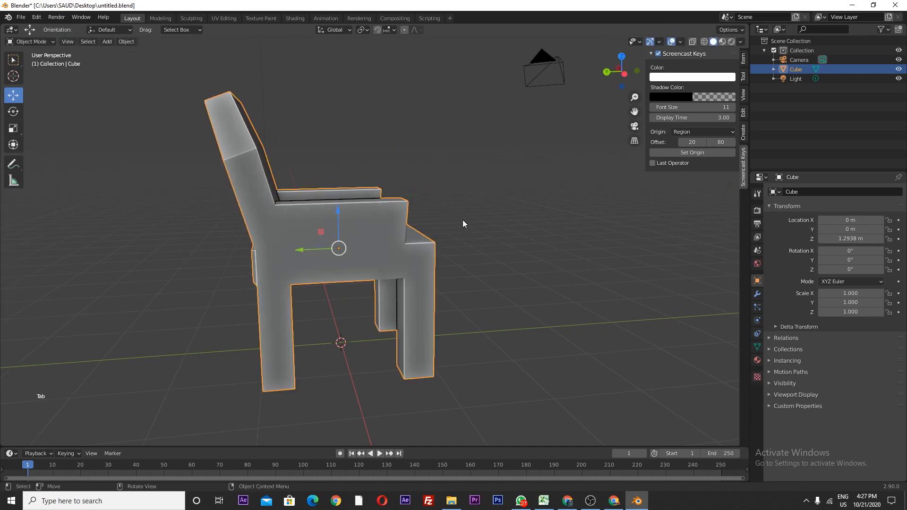
Step: In Edit Mode, select the four vertices along the seat's top front edge and move them back along Y toward the armrests
{"action": "middle_click_drag", "start_coordinate": [469, 231], "coordinate": [428, 232]}
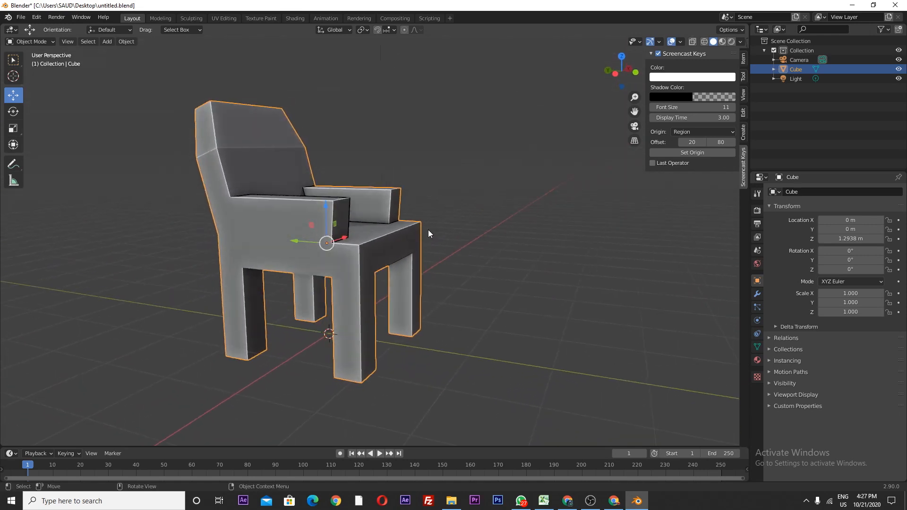
{"action": "left_click", "coordinate": [370, 244]}
{"action": "key", "text": "Tab"}
{"action": "scroll", "coordinate": [385, 249], "scroll_direction": "up", "scroll_amount": 3}
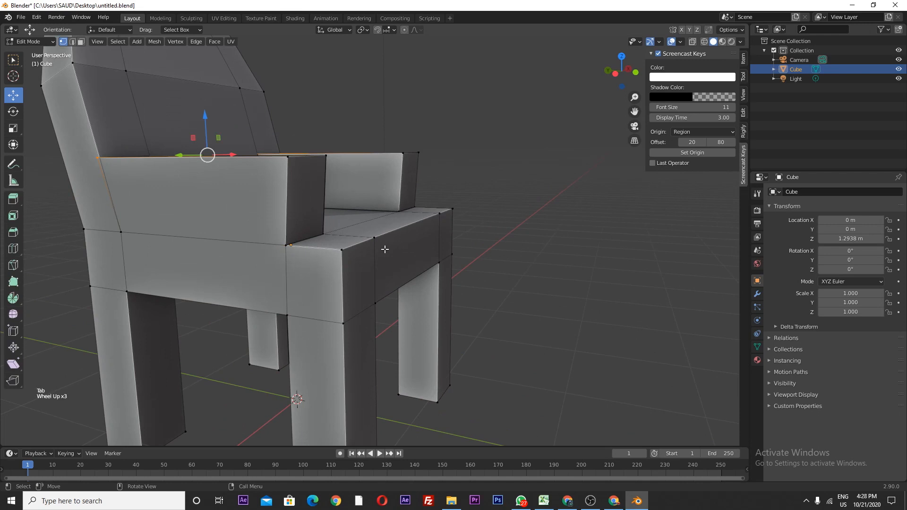
{"action": "key", "text": "2"}
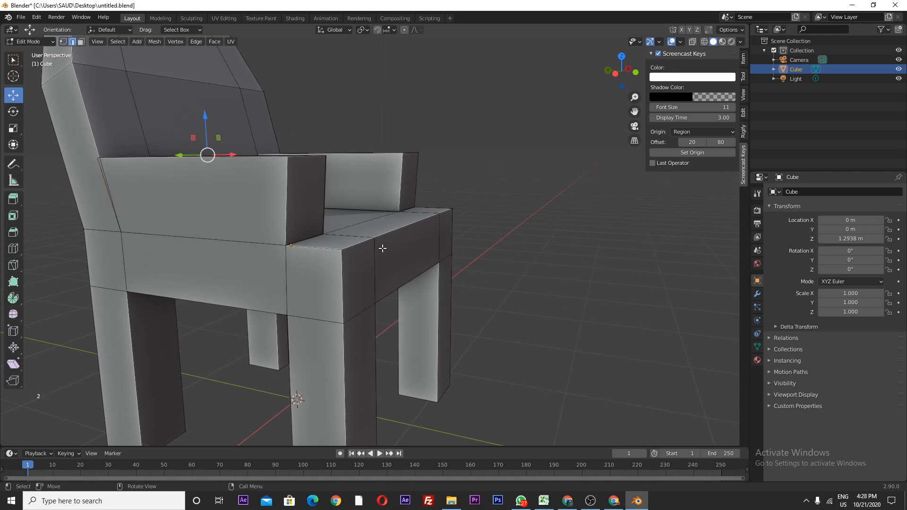
{"action": "key", "text": "1"}
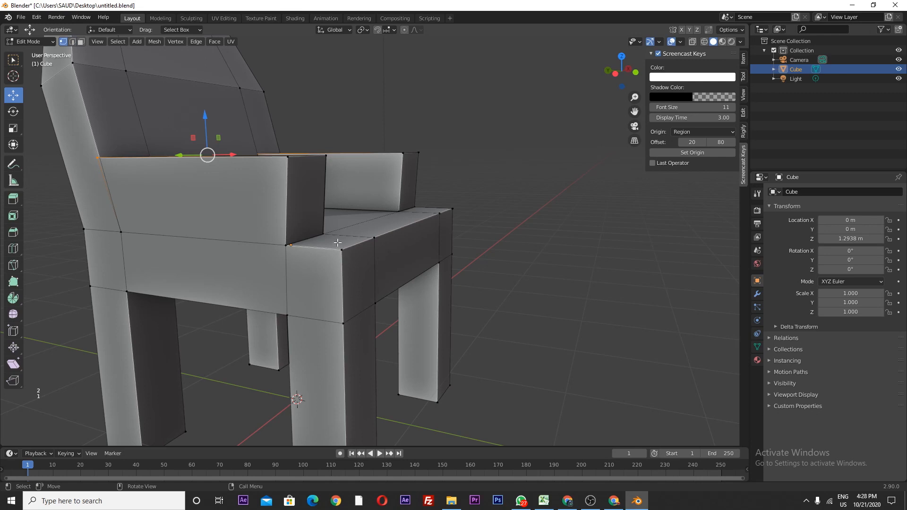
{"action": "left_click", "coordinate": [341, 249]}
{"action": "left_click_drag", "start_coordinate": [368, 232], "coordinate": [376, 248], "text": "shift"}
{"action": "left_click", "coordinate": [439, 212], "text": "shift"}
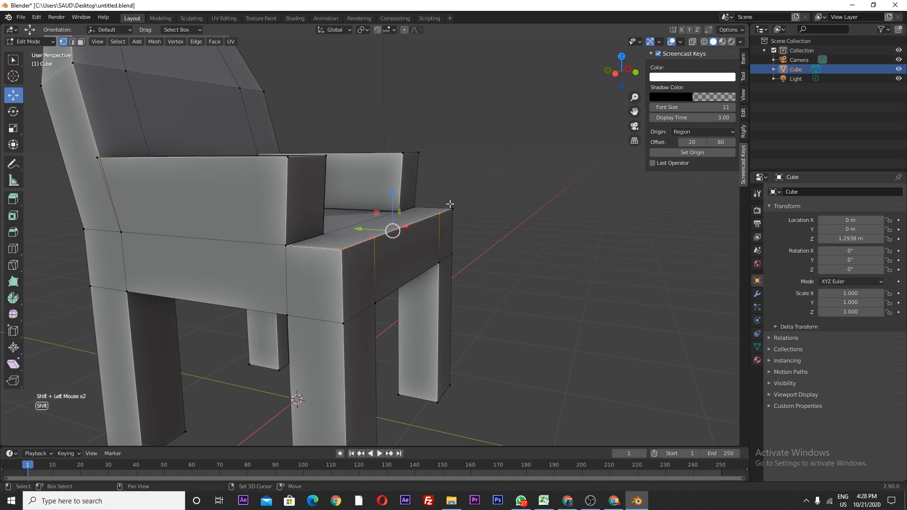
{"action": "left_click", "coordinate": [452, 207], "text": "shift"}
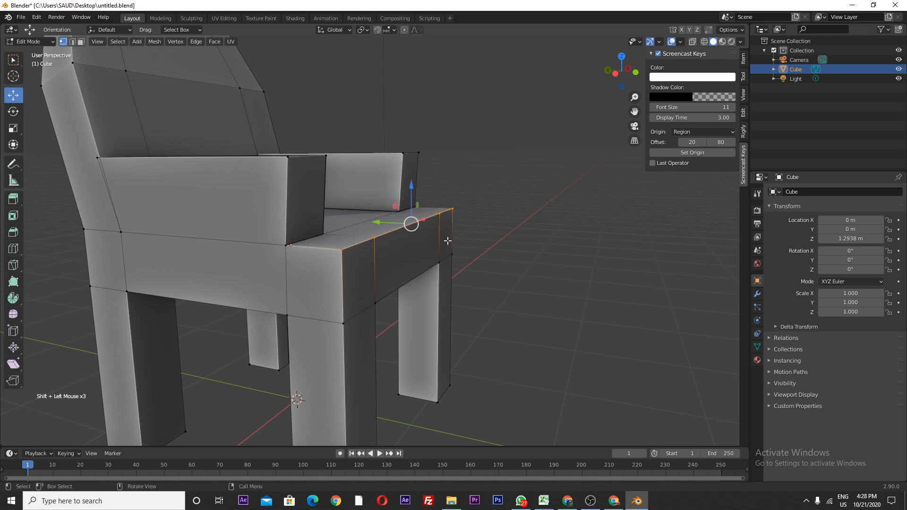
{"action": "middle_click_drag", "start_coordinate": [453, 210], "coordinate": [469, 241]}
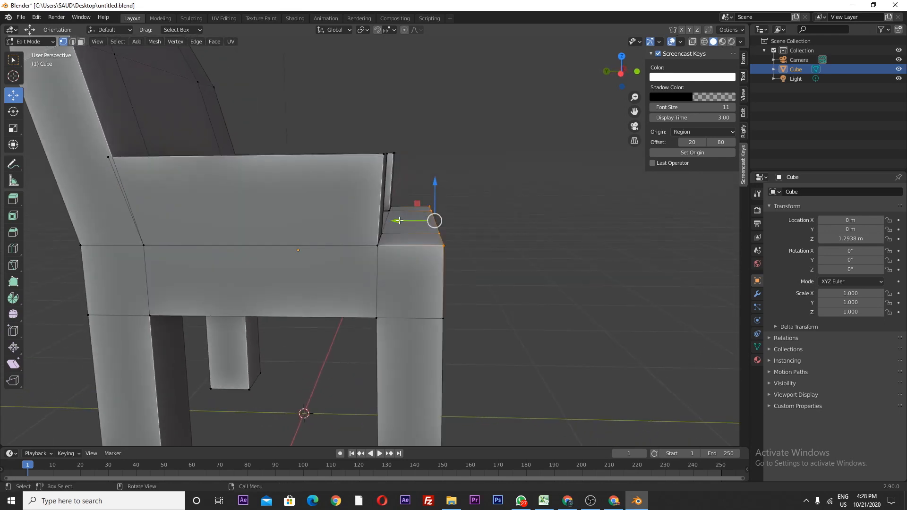
{"action": "left_click_drag", "start_coordinate": [399, 221], "coordinate": [368, 222]}
Step: Lower the seat's top front edge slightly and check the chair in Object Mode with nothing selected
{"action": "middle_click_drag", "start_coordinate": [496, 255], "coordinate": [310, 275]}
{"action": "middle_click_drag", "start_coordinate": [329, 242], "coordinate": [325, 222]}
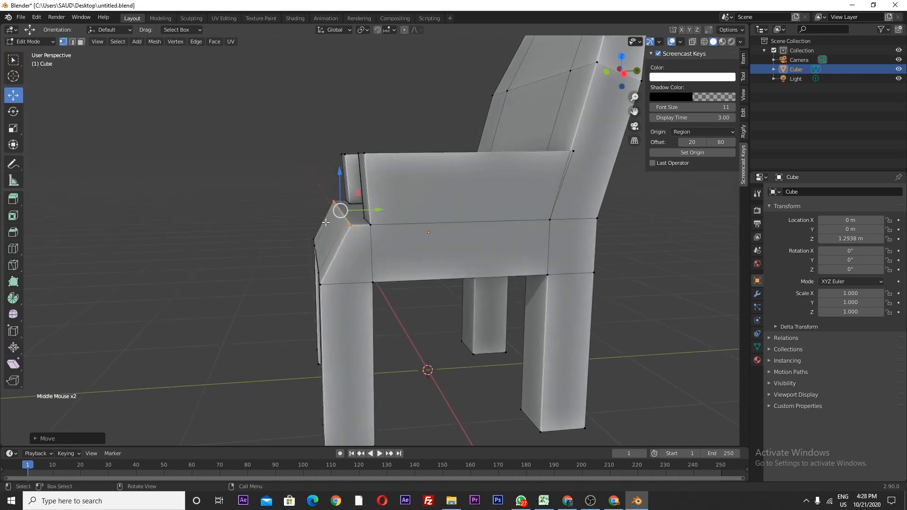
{"action": "left_click_drag", "start_coordinate": [336, 183], "coordinate": [369, 220]}
{"action": "key", "text": "Tab"}
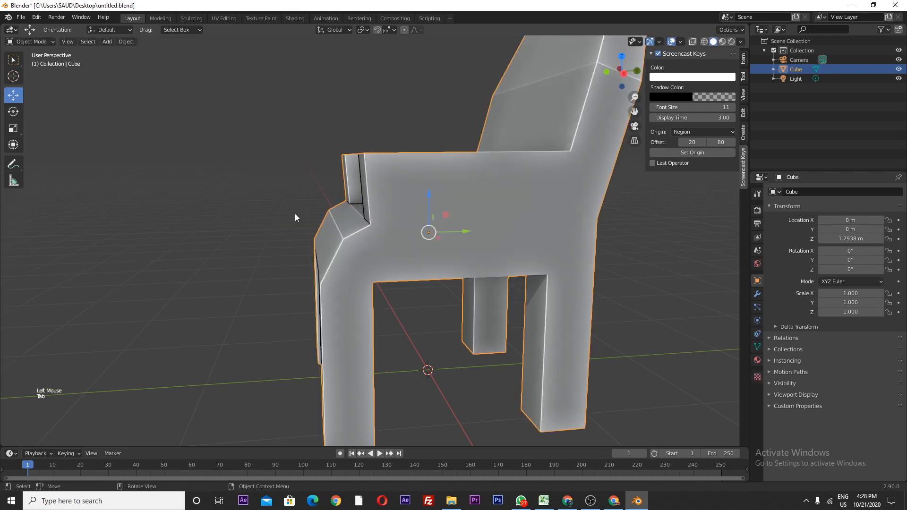
{"action": "scroll", "coordinate": [247, 214], "scroll_direction": "down", "scroll_amount": 3}
{"action": "middle_click_drag", "start_coordinate": [247, 213], "coordinate": [340, 233]}
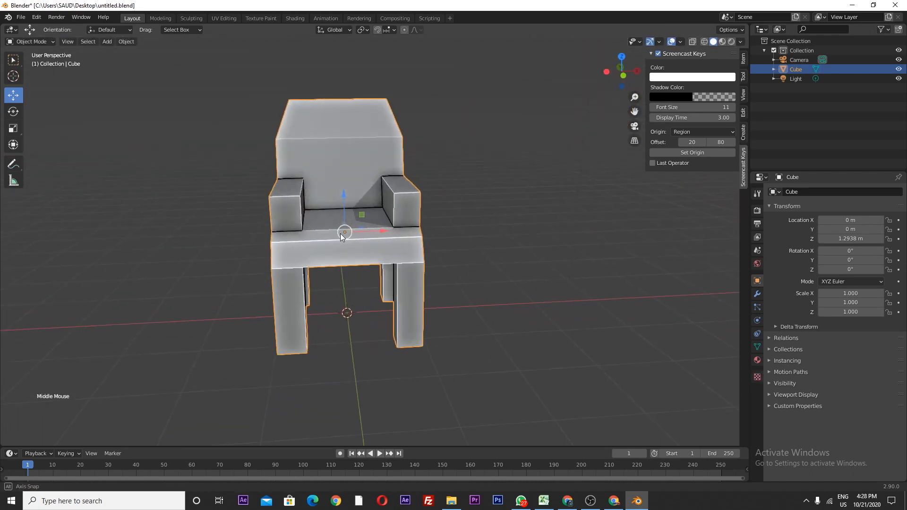
{"action": "left_click", "coordinate": [446, 173]}
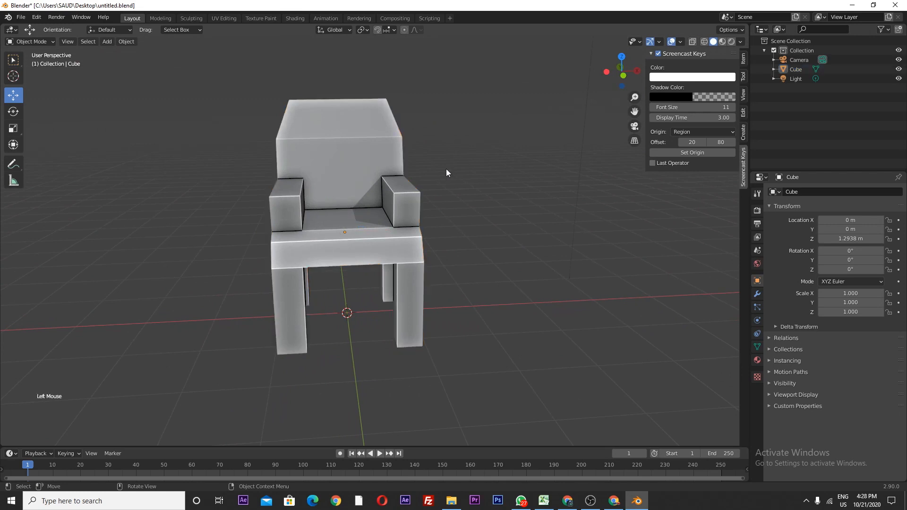
{"action": "middle_click_drag", "start_coordinate": [397, 217], "coordinate": [424, 231]}
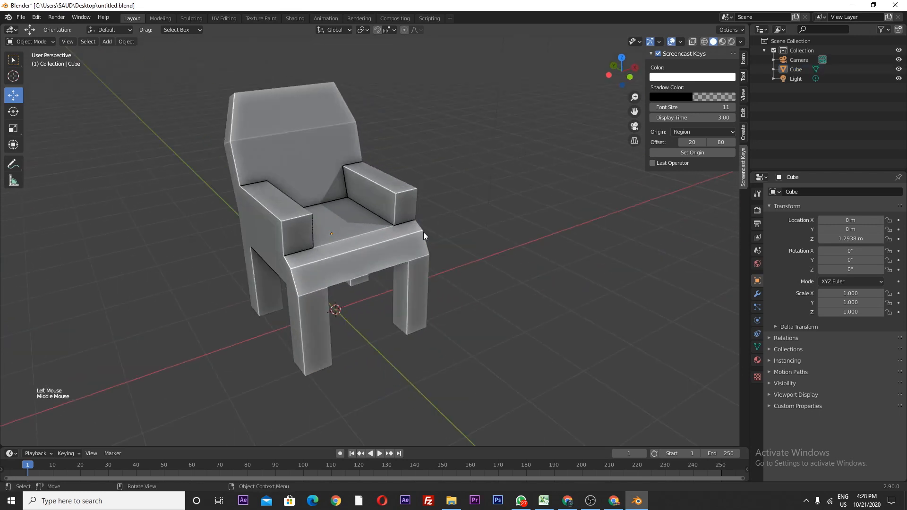
Step: Lower the seat's top front edge further so the seat front forms one straight slope, and return to Object Mode
{"action": "key", "text": "Tab"}
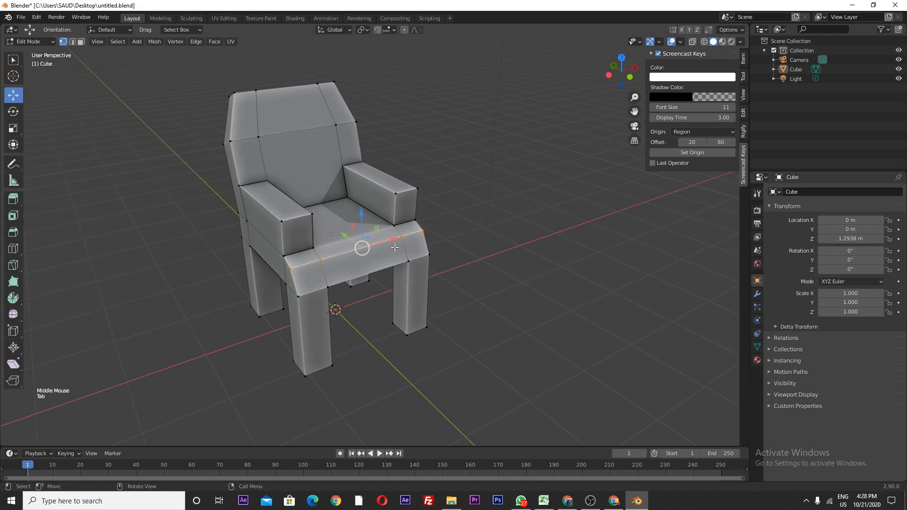
{"action": "middle_click_drag", "start_coordinate": [396, 249], "coordinate": [407, 254]}
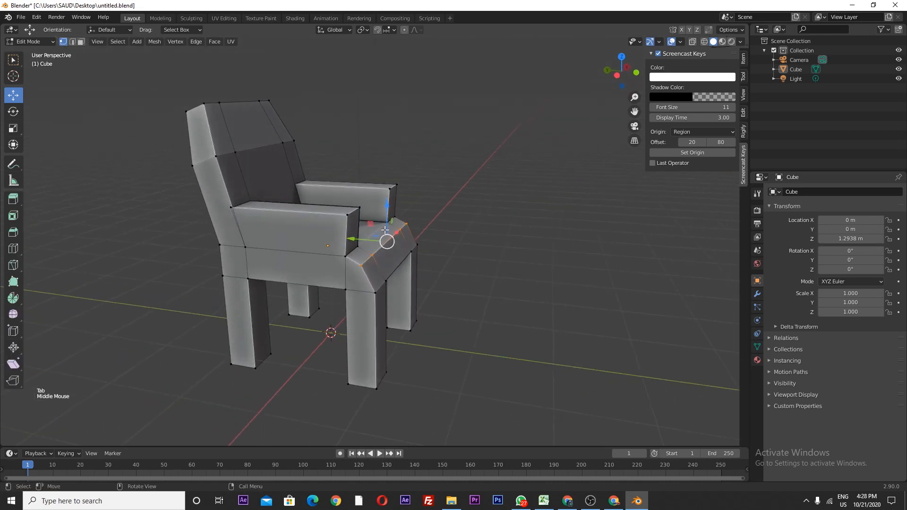
{"action": "left_click", "coordinate": [387, 205]}
{"action": "left_click_drag", "start_coordinate": [387, 204], "coordinate": [389, 216]}
{"action": "middle_click_drag", "start_coordinate": [388, 218], "coordinate": [396, 241]}
{"action": "scroll", "coordinate": [397, 241], "scroll_direction": "up", "scroll_amount": 2}
{"action": "key", "text": "Tab"}
{"action": "left_click", "coordinate": [451, 202]}
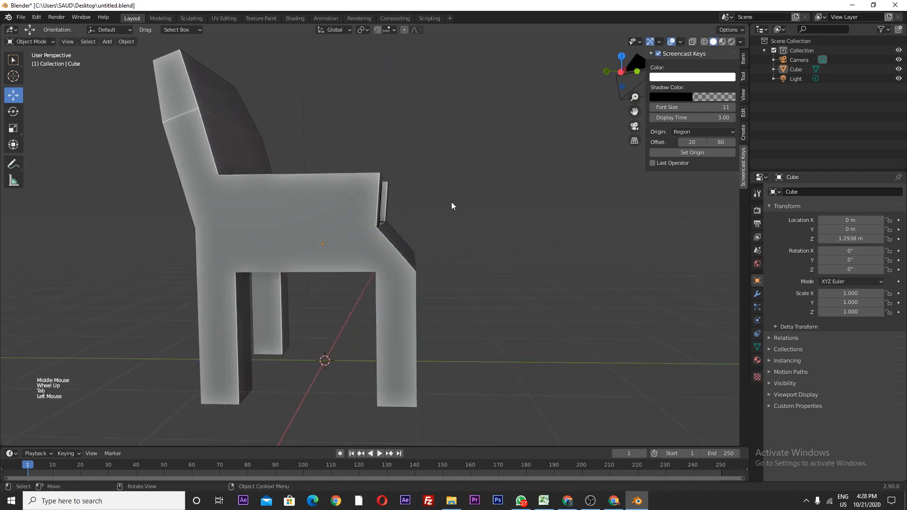
Step: Return the chair to Edit Mode and switch the viewport to Wireframe shading
{"action": "middle_click_drag", "start_coordinate": [452, 202], "coordinate": [316, 259]}
{"action": "scroll", "coordinate": [335, 231], "scroll_direction": "down", "scroll_amount": 4}
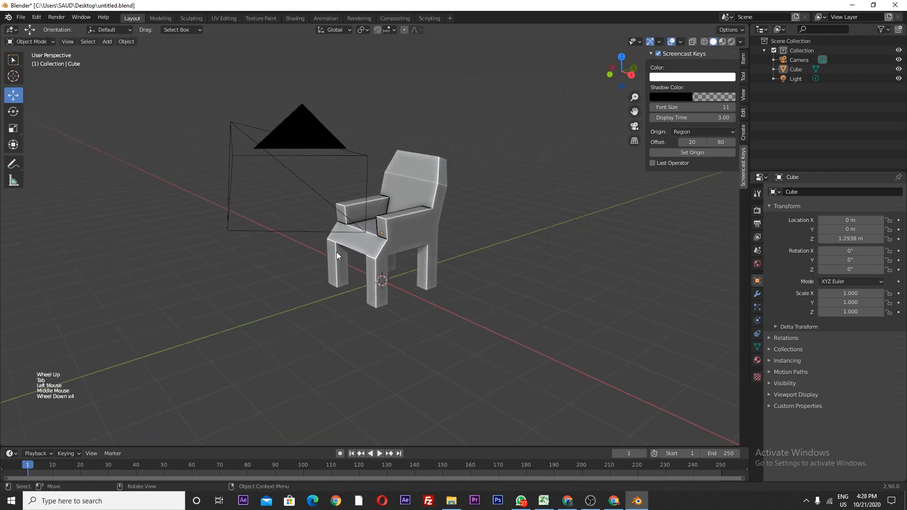
{"action": "middle_click_drag", "start_coordinate": [264, 269], "coordinate": [321, 271]}
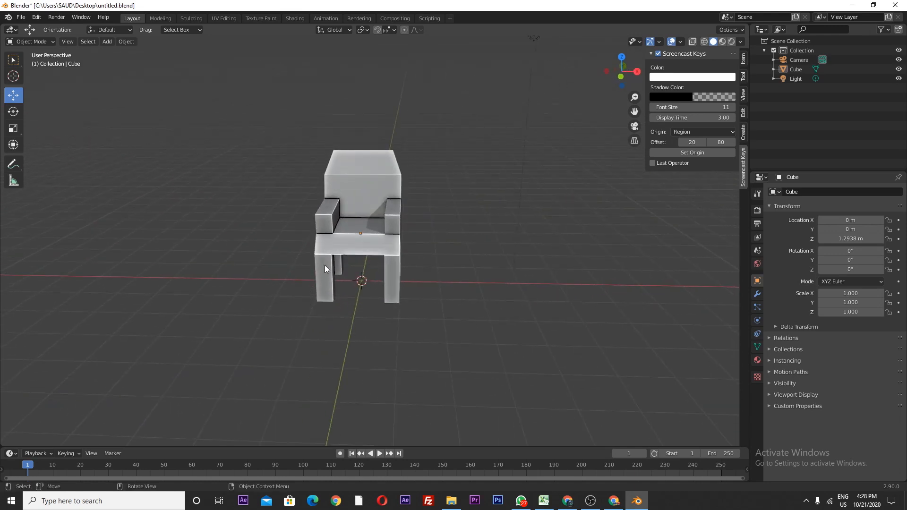
{"action": "scroll", "coordinate": [350, 239], "scroll_direction": "up", "scroll_amount": 3}
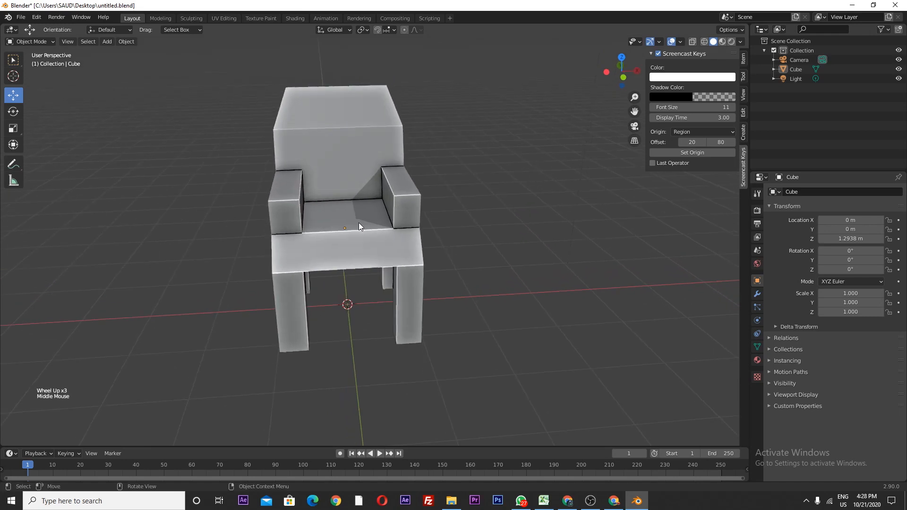
{"action": "mouse_move", "coordinate": [342, 229]}
{"action": "middle_mouse_down"}
{"action": "mouse_move", "coordinate": [350, 237]}
{"action": "mouse_move", "coordinate": [344, 228]}
{"action": "middle_mouse_up"}
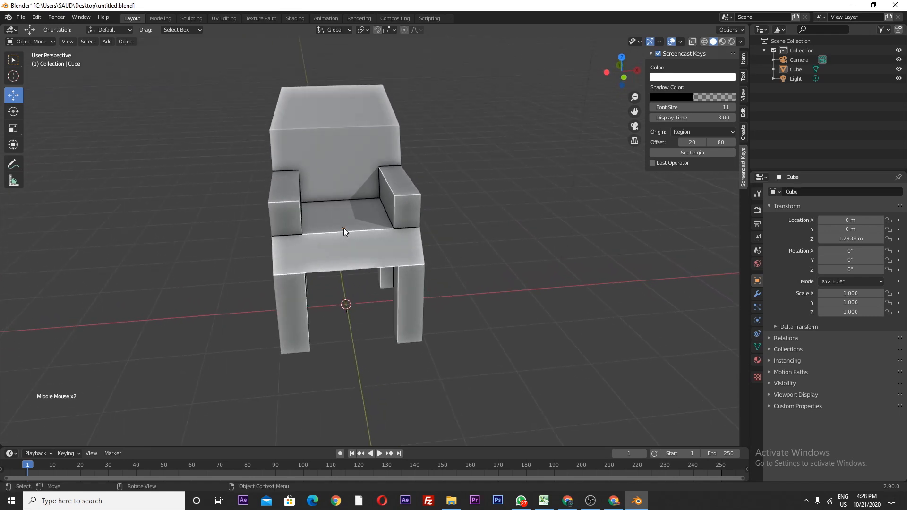
{"action": "key", "text": "Tab"}
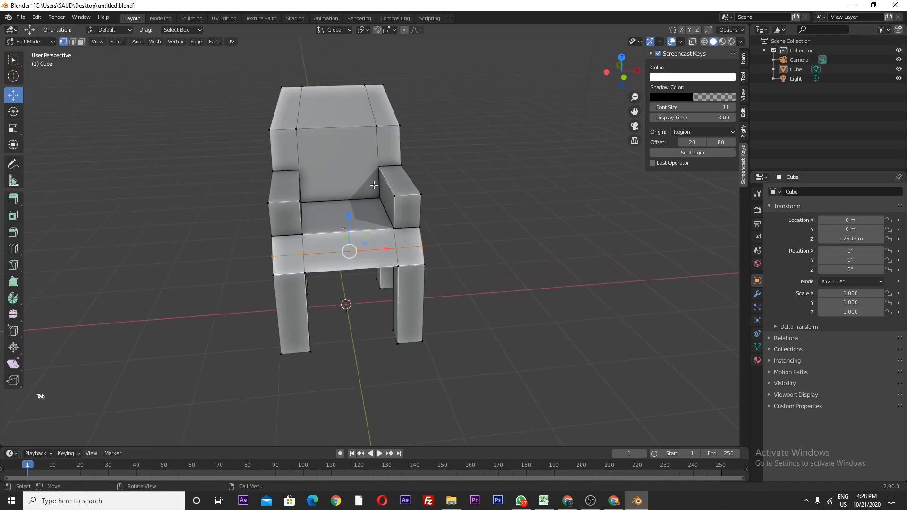
{"action": "key", "text": "z"}
{"action": "key", "text": "z"}
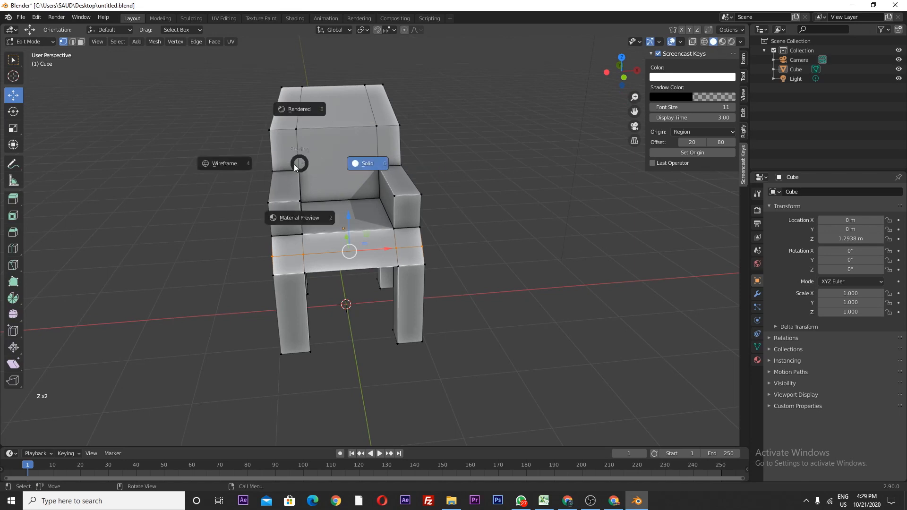
{"action": "left_click", "coordinate": [219, 164]}
{"action": "left_click_drag", "start_coordinate": [286, 165], "coordinate": [307, 186]}
{"action": "middle_click_drag", "start_coordinate": [307, 186], "coordinate": [312, 202]}
{"action": "left_click_drag", "start_coordinate": [292, 199], "coordinate": [303, 212], "text": "shift"}
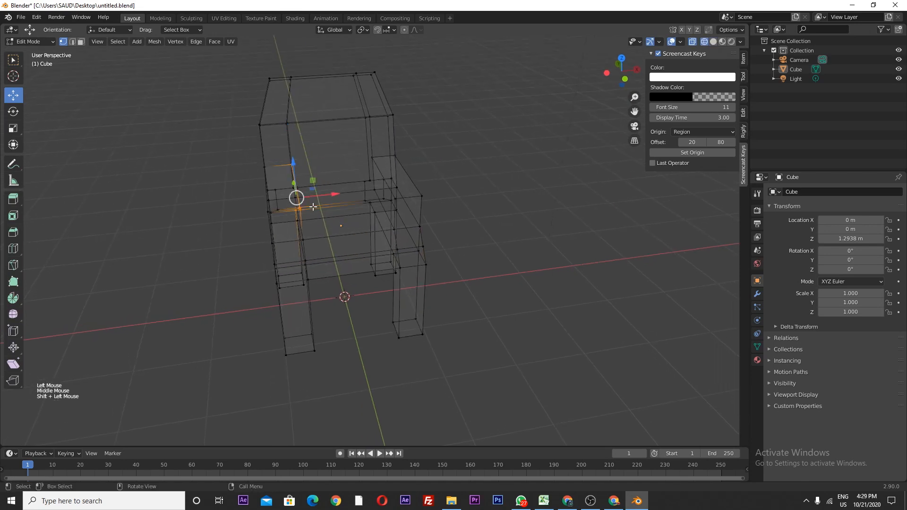
{"action": "left_click", "coordinate": [407, 128]}
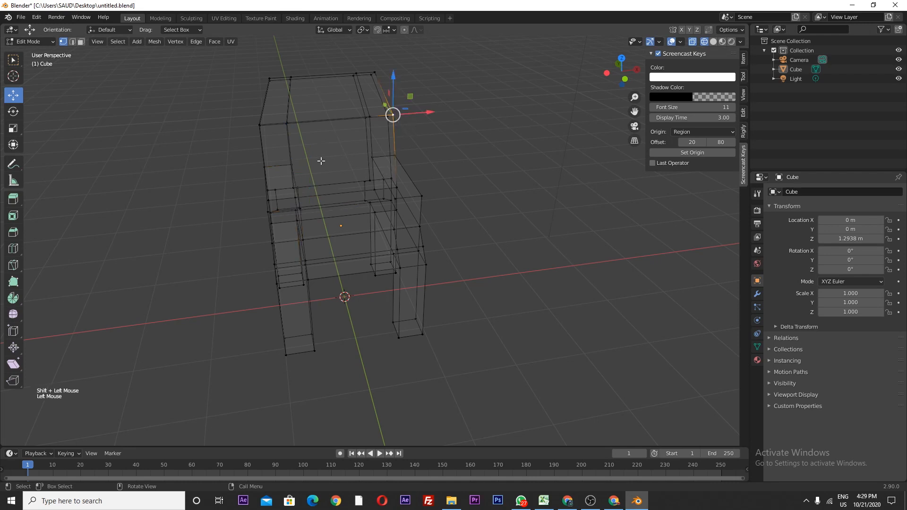
Step: Select the four inner top vertices of the two armrests and scale them outward along X to narrow the armrest tops
{"action": "left_click", "coordinate": [294, 164]}
{"action": "middle_click_drag", "start_coordinate": [299, 167], "coordinate": [299, 202]}
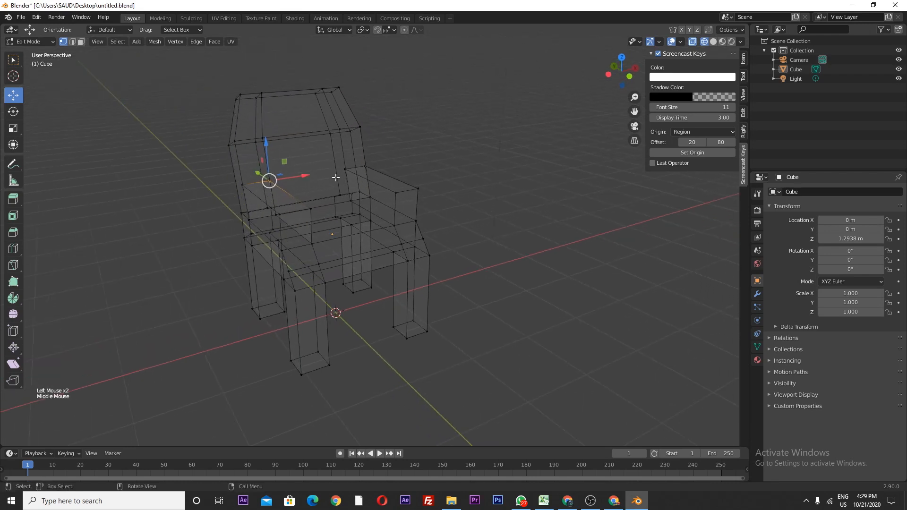
{"action": "left_click", "coordinate": [311, 208], "text": "shift"}
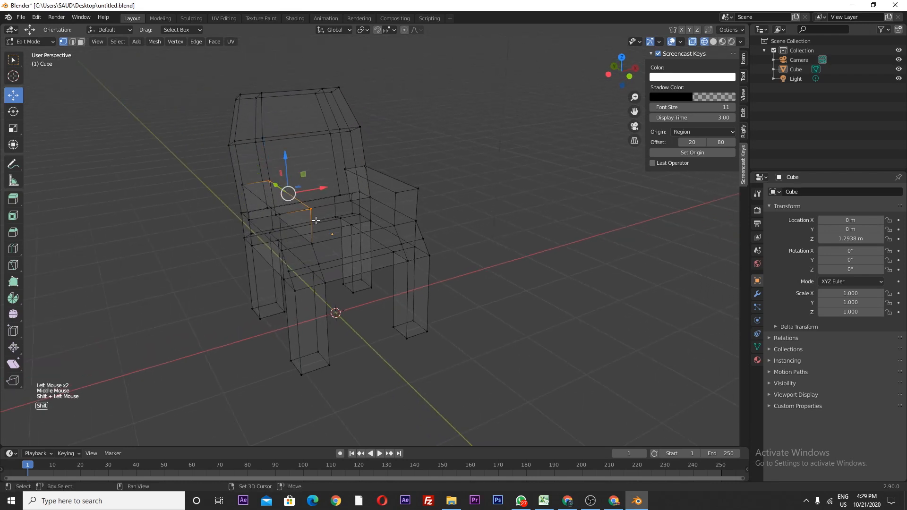
{"action": "left_click", "coordinate": [347, 168], "text": "shift"}
{"action": "left_click", "coordinate": [401, 194], "text": "shift"}
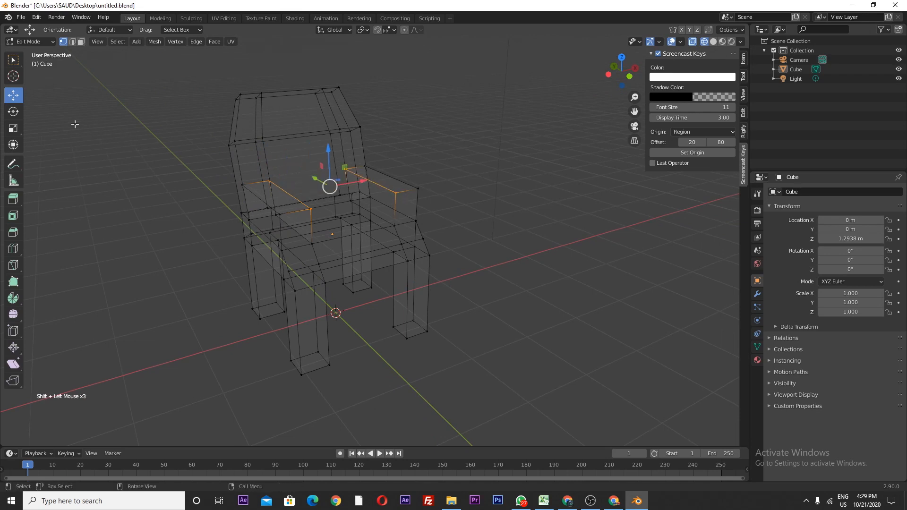
{"action": "left_click", "coordinate": [19, 130]}
{"action": "middle_click_drag", "start_coordinate": [359, 185], "coordinate": [371, 180]}
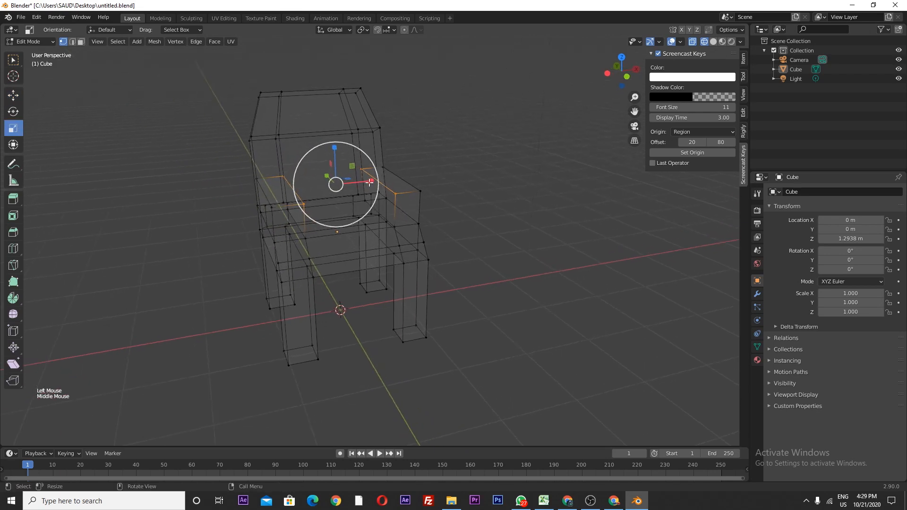
{"action": "left_click_drag", "start_coordinate": [370, 181], "coordinate": [382, 187]}
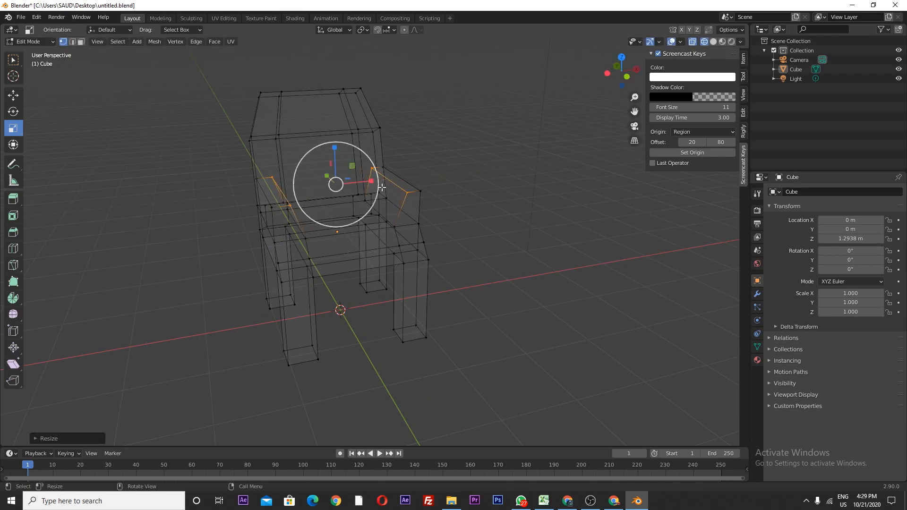
{"action": "mouse_move", "coordinate": [382, 187]}
{"action": "middle_mouse_down"}
{"action": "mouse_move", "coordinate": [411, 197]}
{"action": "mouse_move", "coordinate": [397, 187]}
{"action": "mouse_move", "coordinate": [395, 194]}
{"action": "middle_mouse_up"}
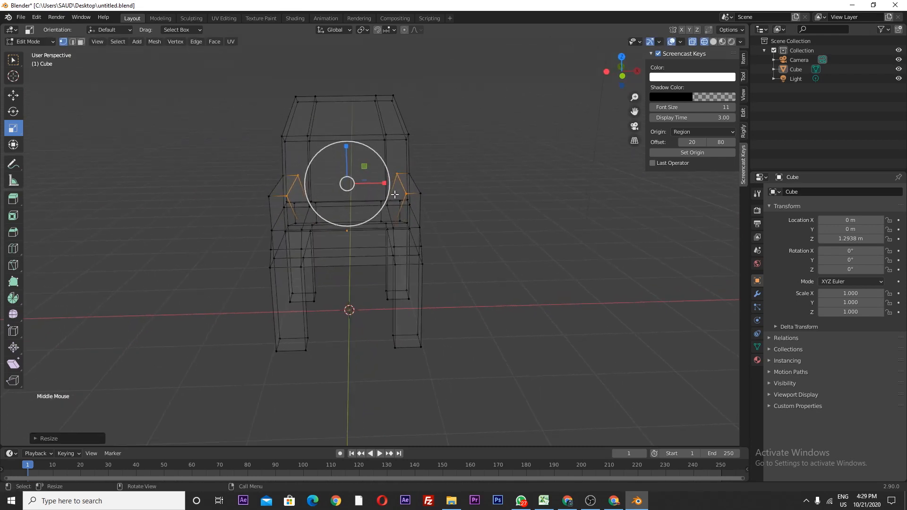
Step: Switch the viewport back to Solid shading and return the chair to Object Mode with nothing selected
{"action": "key", "text": "z"}
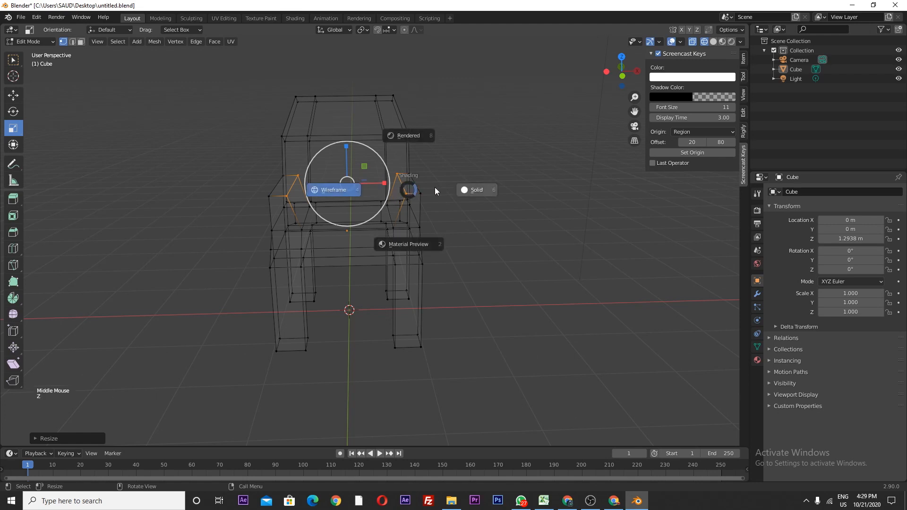
{"action": "left_click", "coordinate": [473, 188]}
{"action": "left_click", "coordinate": [479, 190]}
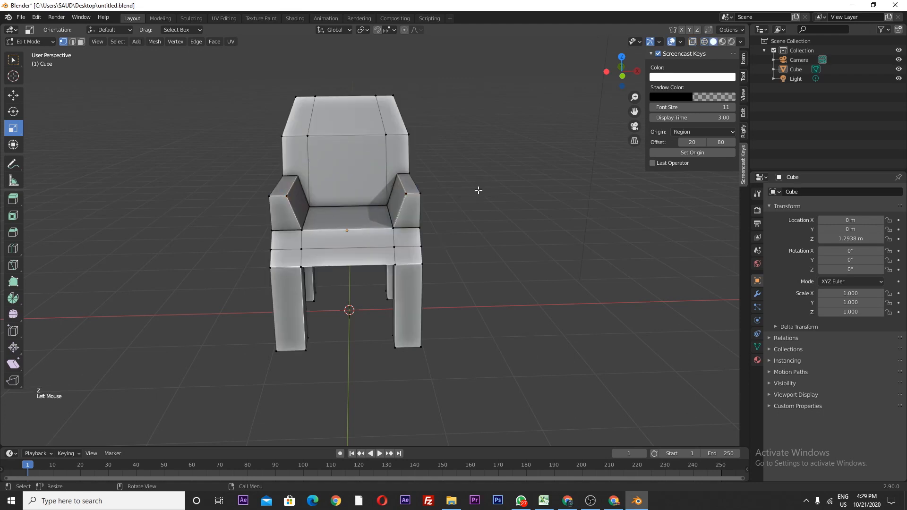
{"action": "key", "text": "Tab"}
{"action": "left_click", "coordinate": [478, 190]}
{"action": "middle_click_drag", "start_coordinate": [478, 190], "coordinate": [448, 196]}
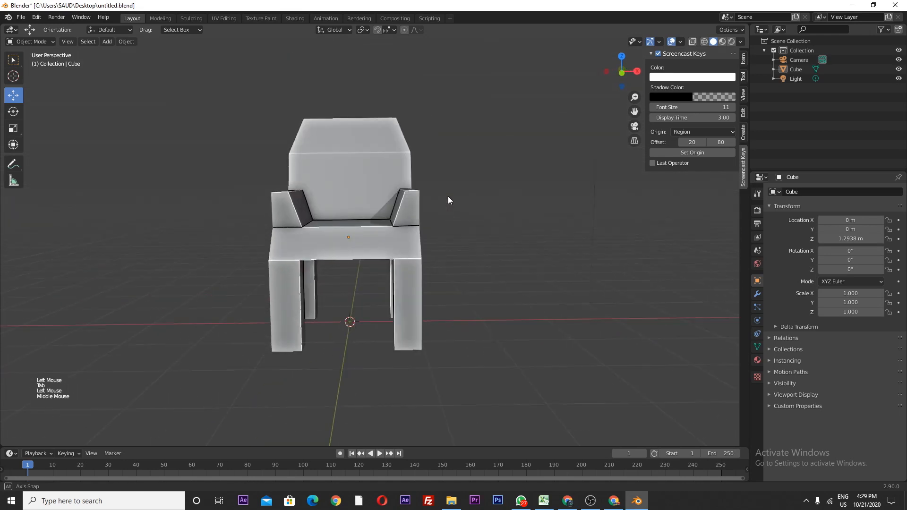
Step: Undo the narrowing of the armrest tops in Edit Mode and return the chair to Object Mode
{"action": "key", "text": "Tab"}
{"action": "key", "text": "ctrl+z"}
{"action": "key", "text": "ctrl+z"}
{"action": "key", "text": "ctrl+z"}
{"action": "key", "text": "ctrl+z"}
{"action": "key", "text": "ctrl+z"}
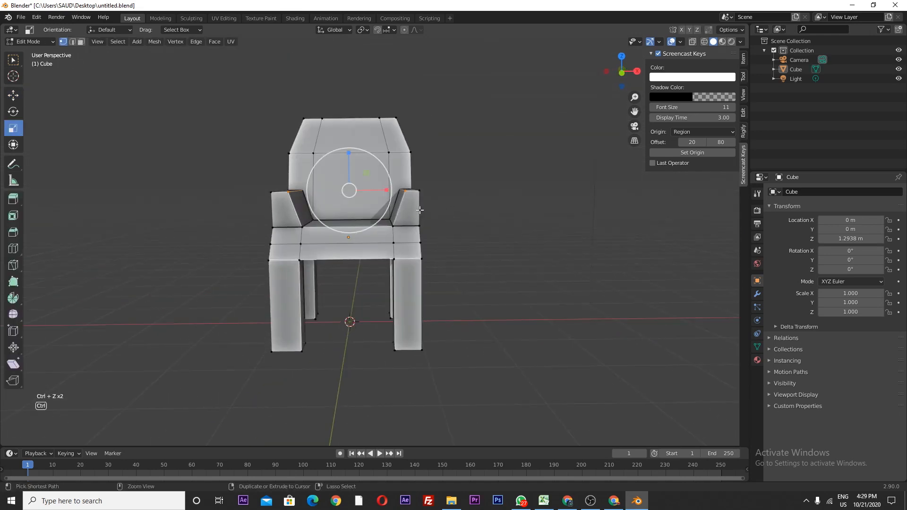
{"action": "key", "text": "ctrl+z"}
{"action": "key", "text": "ctrl+z"}
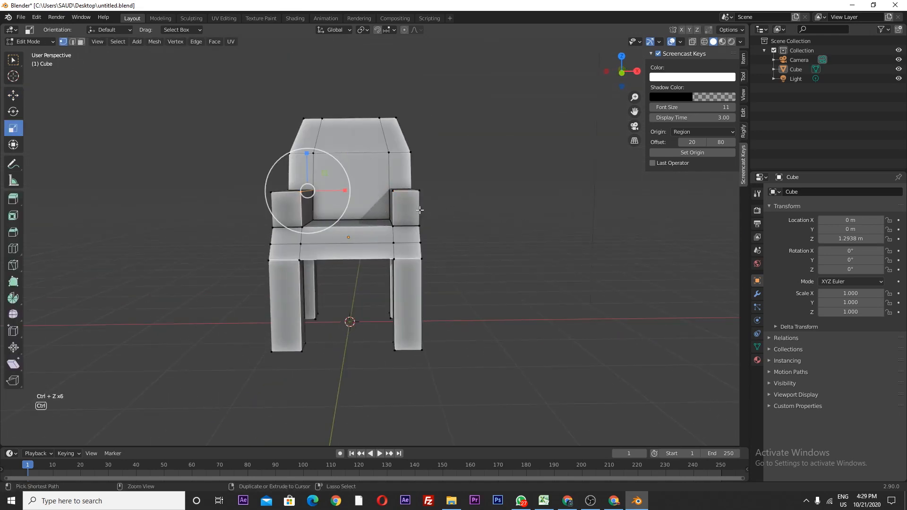
{"action": "key", "text": "Tab"}
Step: Duplicate the chair in place and rotate the copy 180° around the global Z axis
{"action": "scroll", "coordinate": [438, 196], "scroll_direction": "down", "scroll_amount": 4}
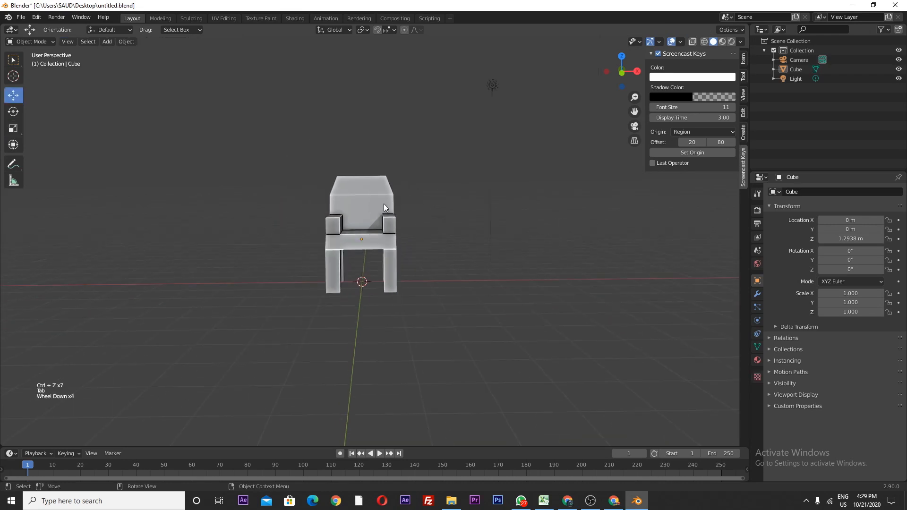
{"action": "middle_click_drag", "start_coordinate": [384, 203], "coordinate": [441, 229]}
{"action": "left_click", "coordinate": [351, 203]}
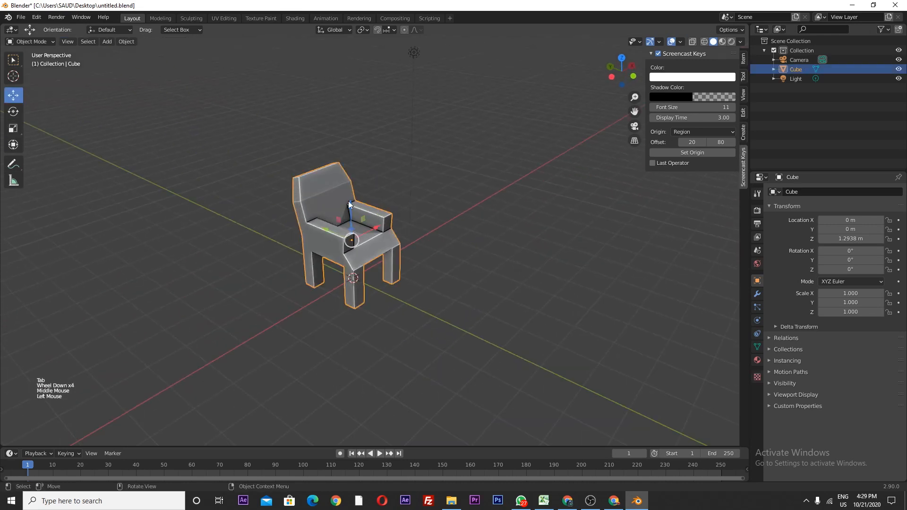
{"action": "key", "text": "shift"}
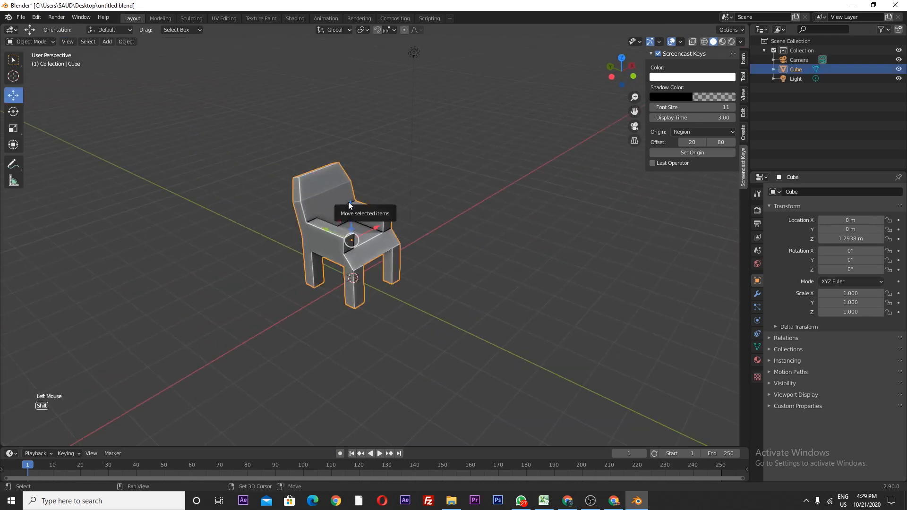
{"action": "key", "text": "shift+d"}
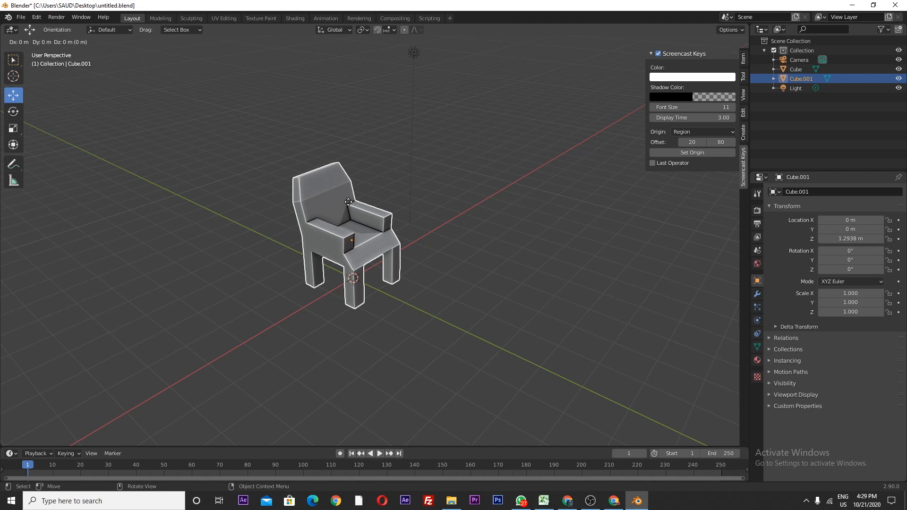
{"action": "key", "text": "r"}
{"action": "key", "text": "z"}
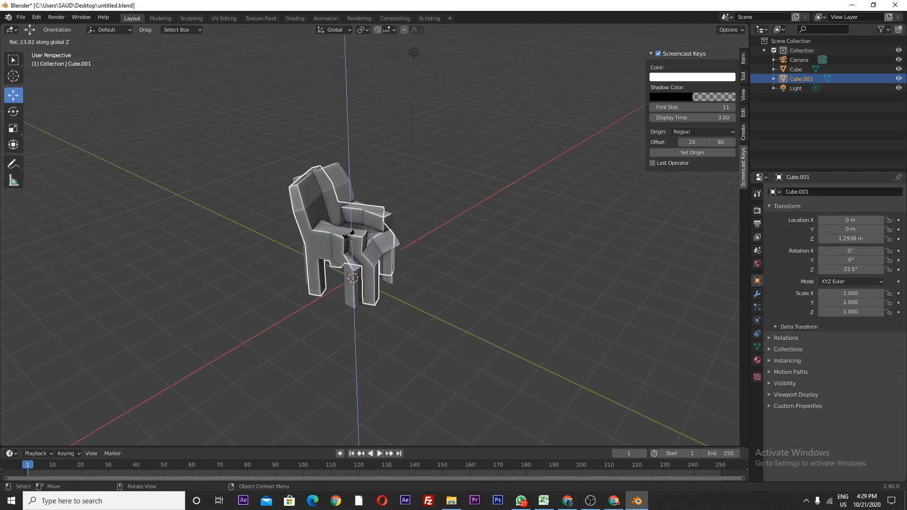
{"action": "type", "text": "1"}
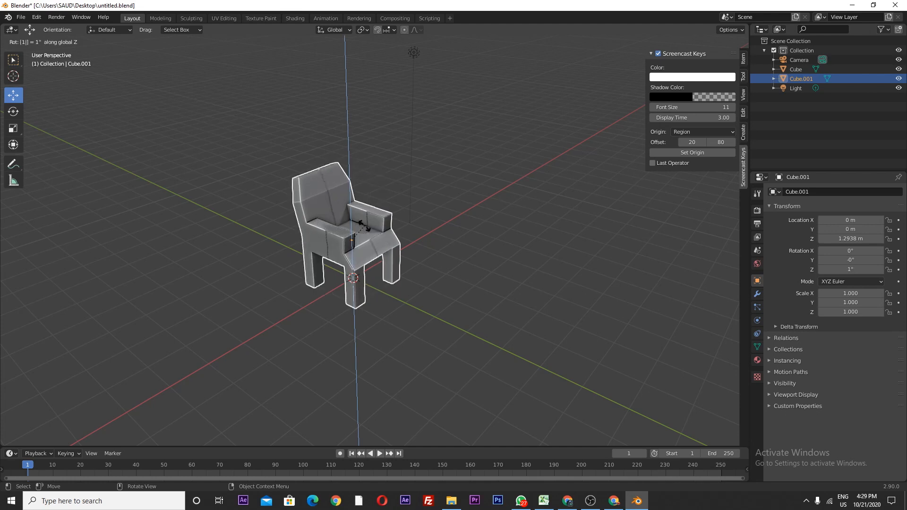
{"action": "type", "text": "80"}
{"action": "key", "text": "Return"}
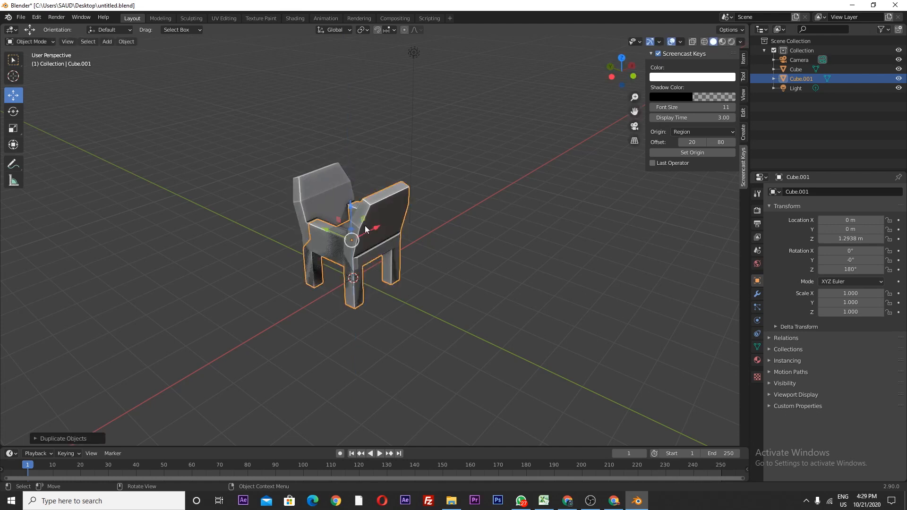
Step: Move the duplicate chair along Y to about -3.94 m so the two chairs face each other
{"action": "middle_click_drag", "start_coordinate": [334, 242], "coordinate": [316, 236]}
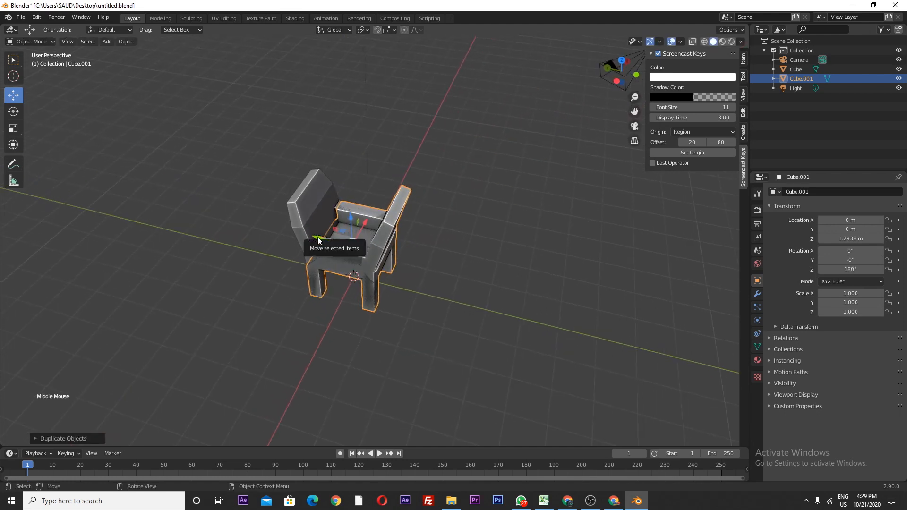
{"action": "left_click_drag", "start_coordinate": [316, 235], "coordinate": [447, 318]}
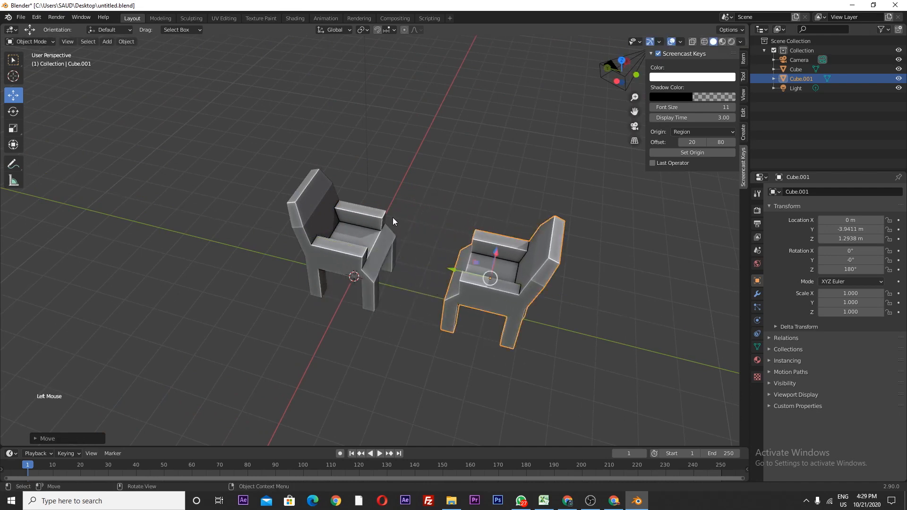
{"action": "middle_click_drag", "start_coordinate": [392, 218], "coordinate": [386, 184]}
Step: Select both chairs, shift them together about 2.09 m along positive Y, and clear the selection
{"action": "left_click", "coordinate": [336, 246]}
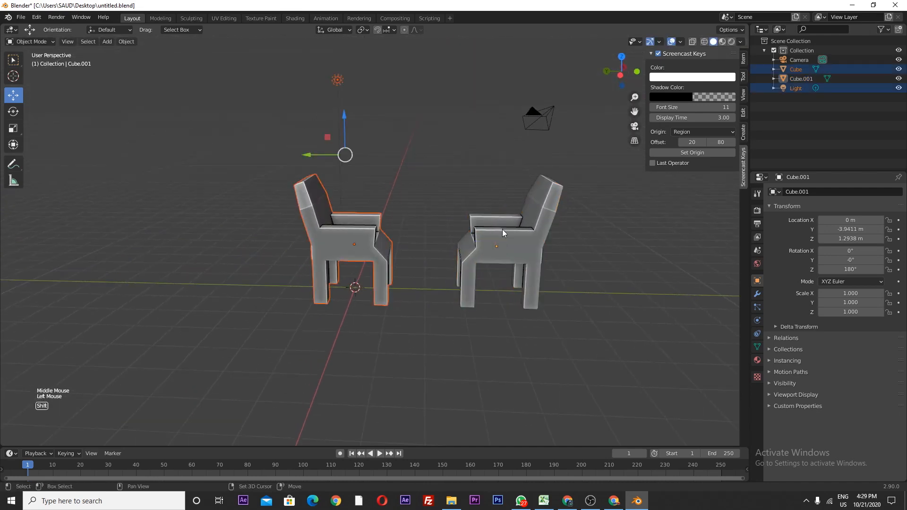
{"action": "left_click", "coordinate": [407, 186]}
{"action": "left_click", "coordinate": [333, 229]}
{"action": "left_click", "coordinate": [515, 232], "text": "shift"}
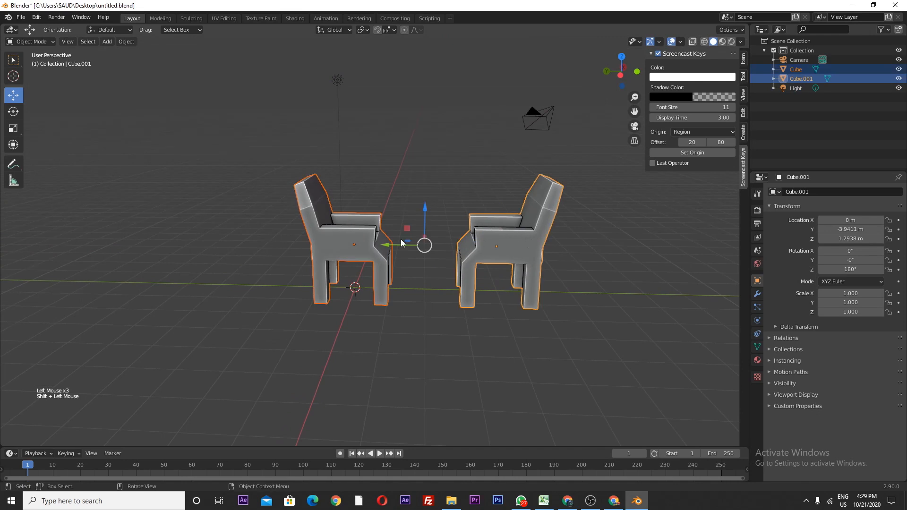
{"action": "left_click_drag", "start_coordinate": [388, 249], "coordinate": [314, 247]}
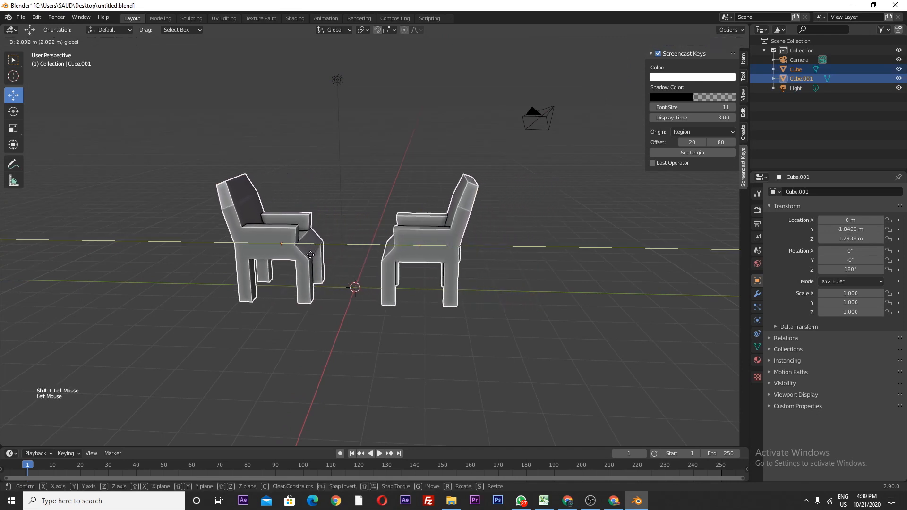
{"action": "left_click", "coordinate": [360, 198]}
Step: Move only the duplicate chair further out along Y, to about -2.87 m
{"action": "middle_click_drag", "start_coordinate": [395, 179], "coordinate": [397, 211]}
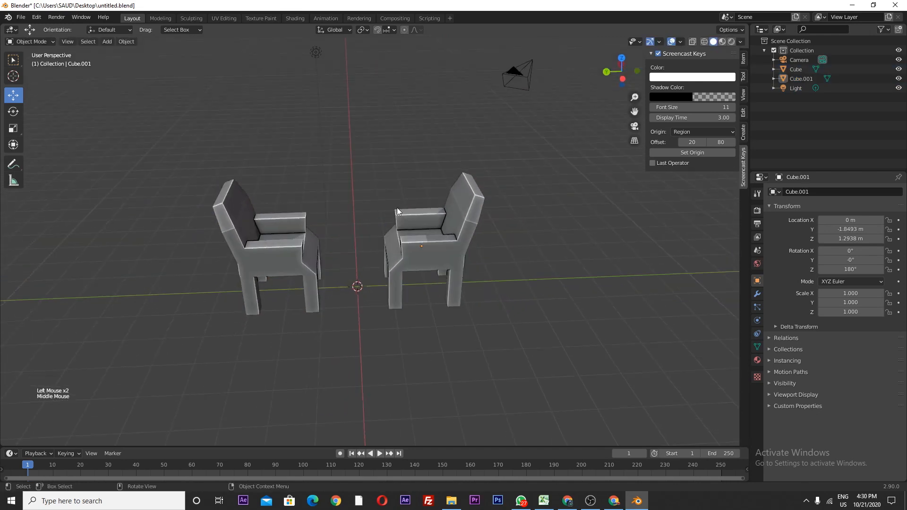
{"action": "left_click", "coordinate": [285, 243]}
{"action": "left_click", "coordinate": [431, 243], "text": "shift"}
{"action": "left_click", "coordinate": [356, 186]}
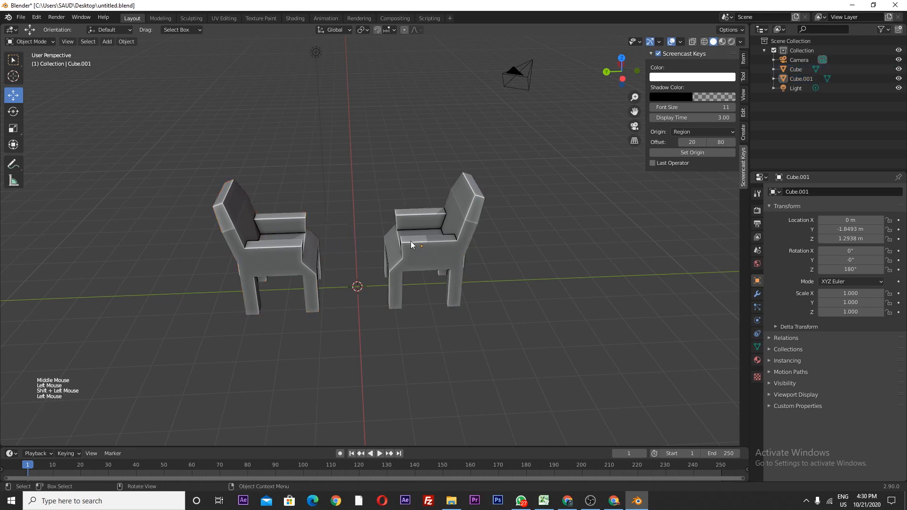
{"action": "left_click", "coordinate": [410, 243]}
{"action": "left_click_drag", "start_coordinate": [379, 250], "coordinate": [418, 247]}
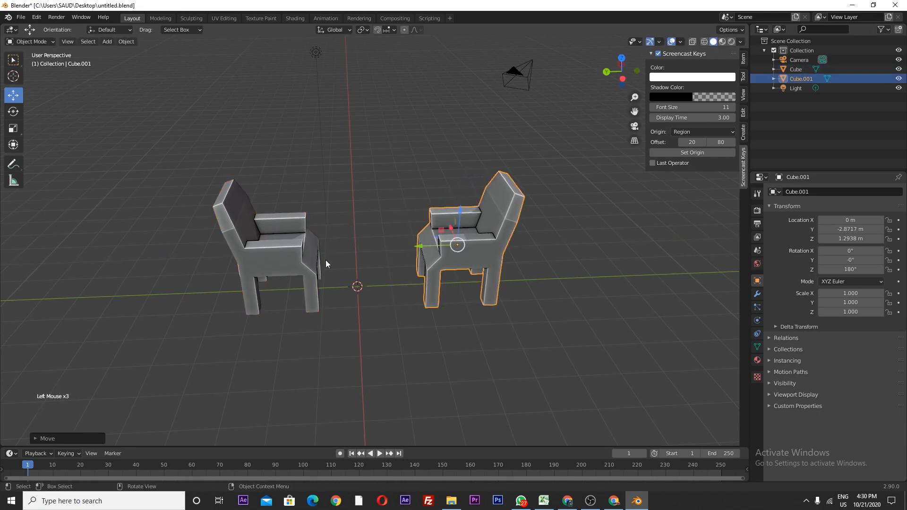
Step: Move the original chair outward along Y to about 2.85 m and deselect it
{"action": "left_click", "coordinate": [303, 260]}
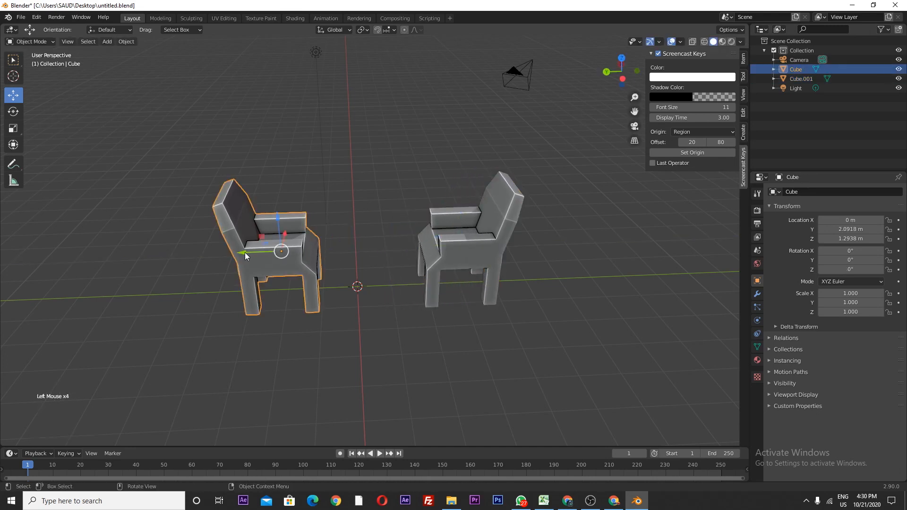
{"action": "left_click_drag", "start_coordinate": [247, 256], "coordinate": [211, 253]}
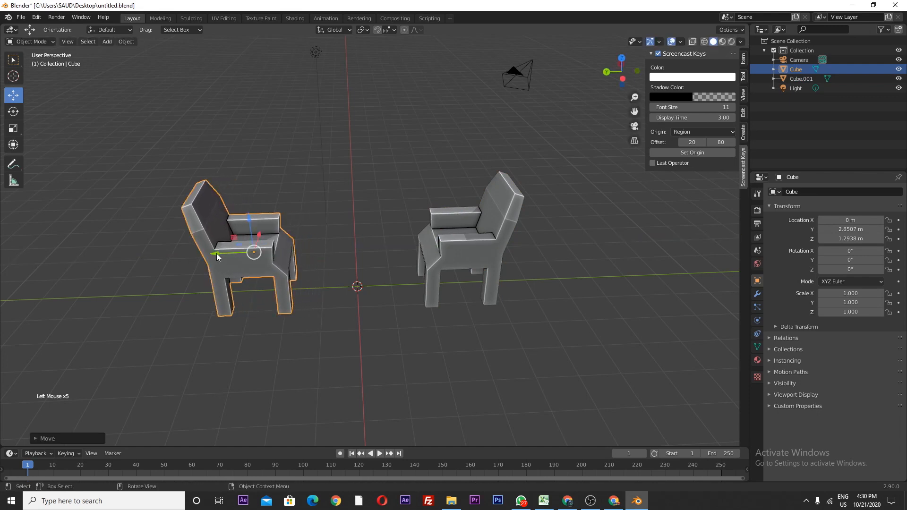
{"action": "left_click", "coordinate": [478, 150]}
Step: Duplicate the original chair in place and rotate the copy by -9090° (equivalent to a -90° turn) around the global Z axis
{"action": "middle_click_drag", "start_coordinate": [478, 151], "coordinate": [424, 217]}
{"action": "left_click", "coordinate": [269, 230]}
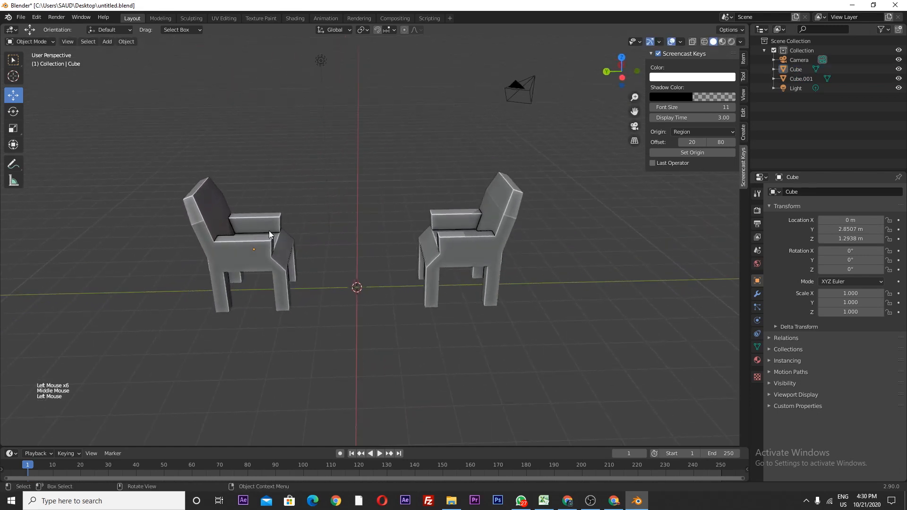
{"action": "key", "text": "shift+d"}
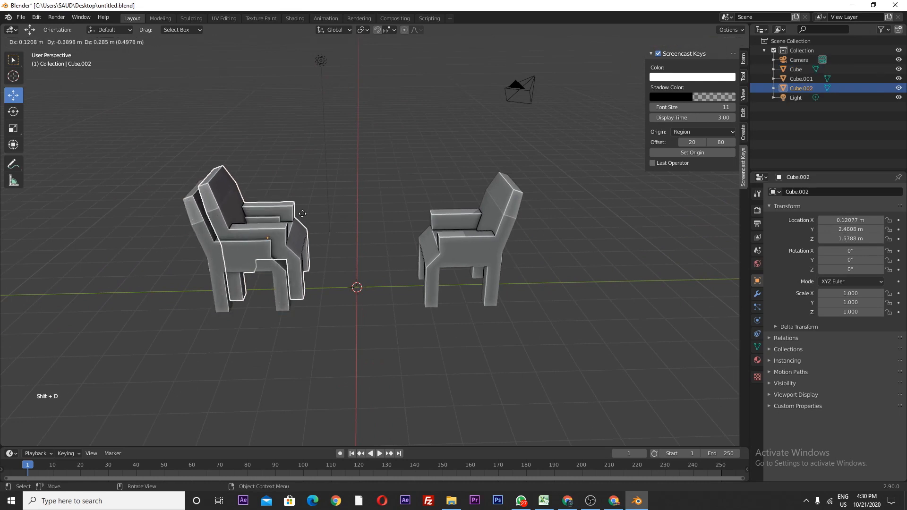
{"action": "key", "text": "r"}
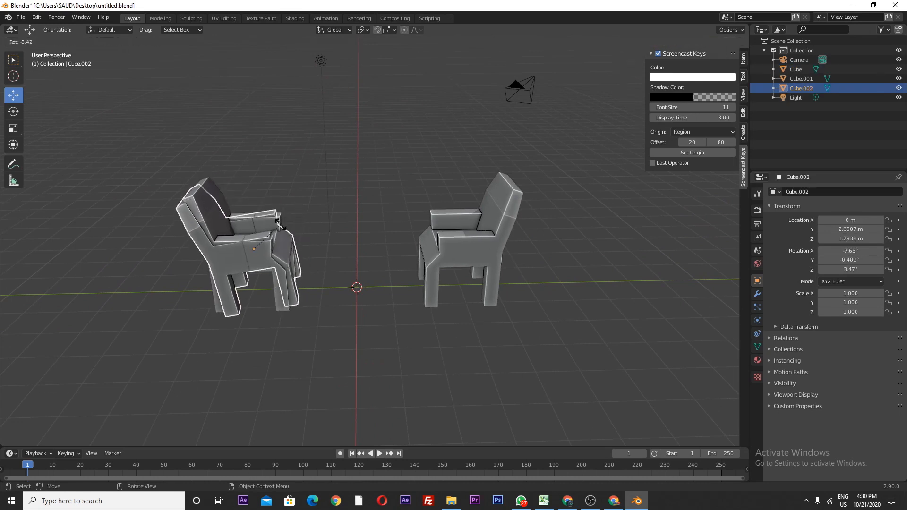
{"action": "key", "text": "y"}
{"action": "key", "text": "x"}
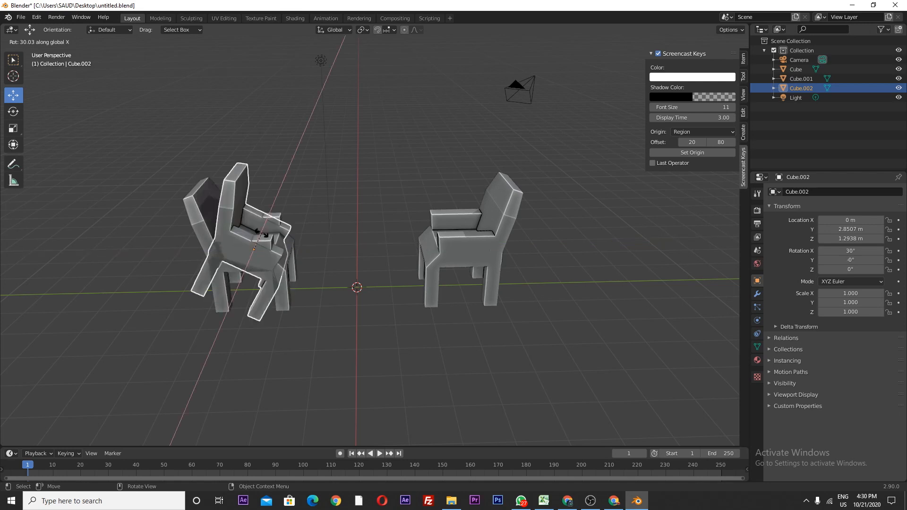
{"action": "key", "text": "z"}
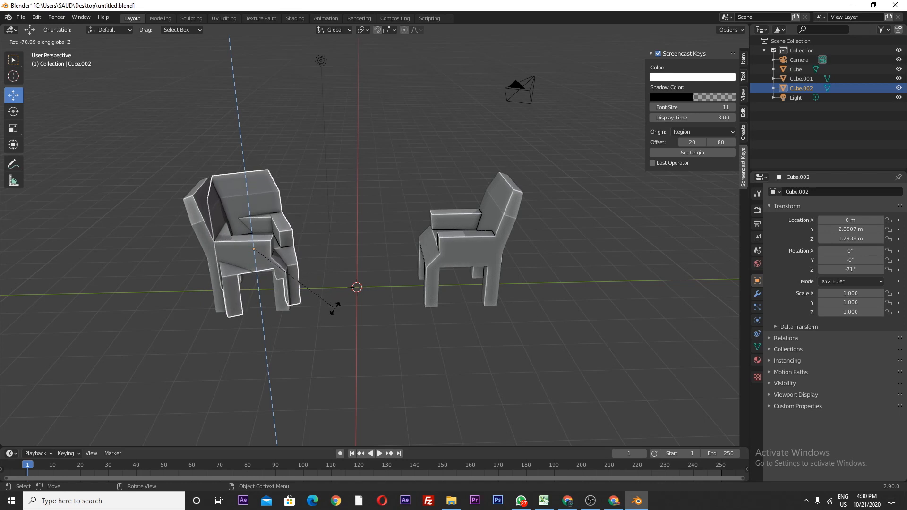
{"action": "type", "text": "90"}
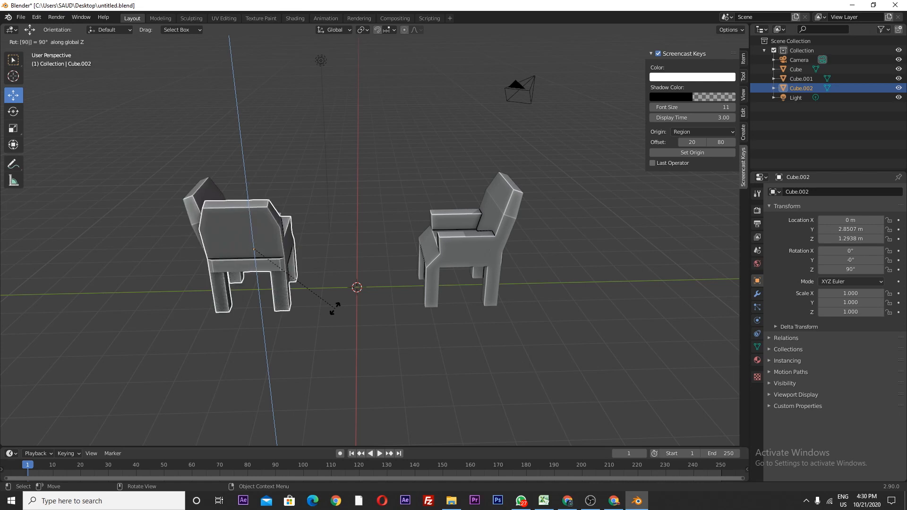
{"action": "type", "text": "-90"}
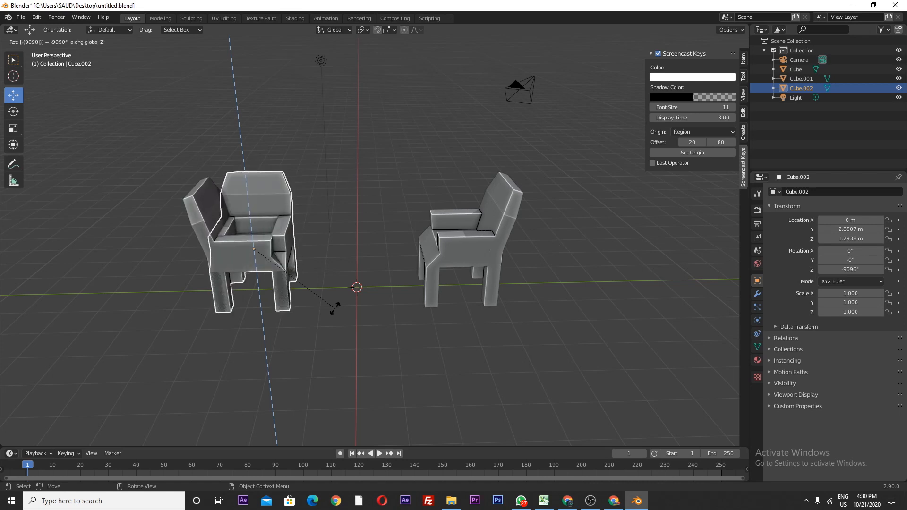
{"action": "key", "text": "Return"}
Step: Move the third chair to about 0.17 m along Y and 3.18 m along X, facing the centre, and deselect it
{"action": "left_click_drag", "start_coordinate": [215, 254], "coordinate": [311, 265]}
{"action": "middle_click_drag", "start_coordinate": [311, 265], "coordinate": [398, 319]}
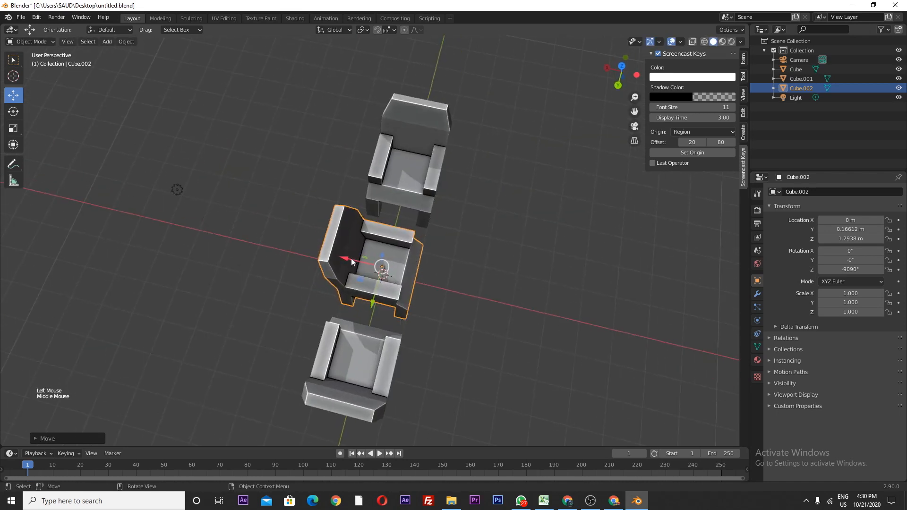
{"action": "left_click_drag", "start_coordinate": [348, 256], "coordinate": [245, 265]}
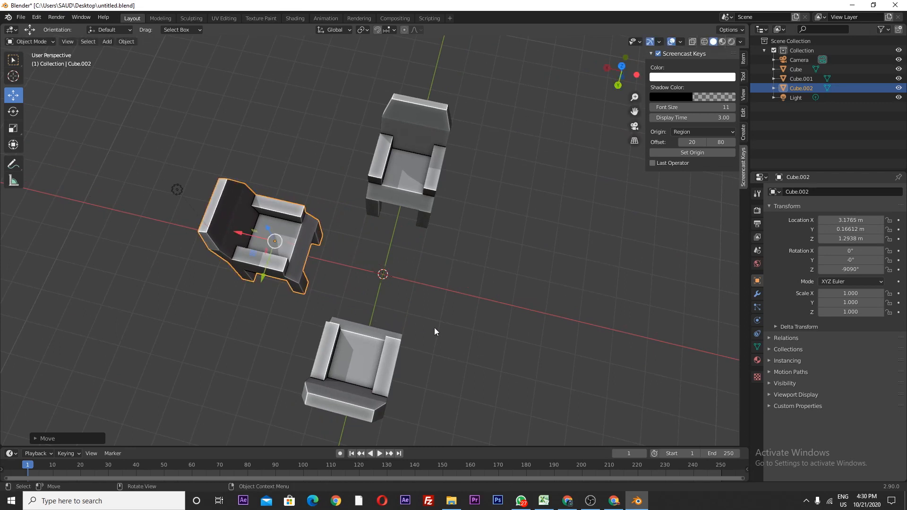
{"action": "middle_click_drag", "start_coordinate": [390, 288], "coordinate": [366, 268]}
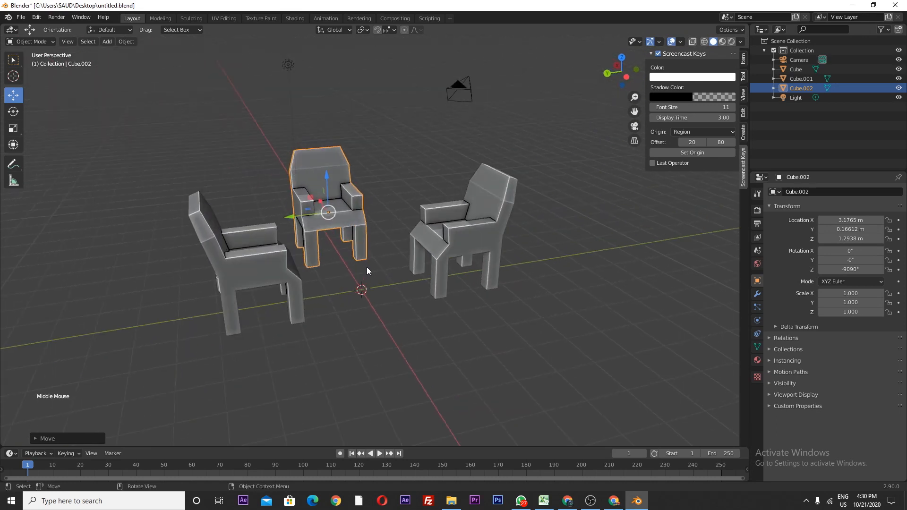
{"action": "left_click", "coordinate": [452, 154]}
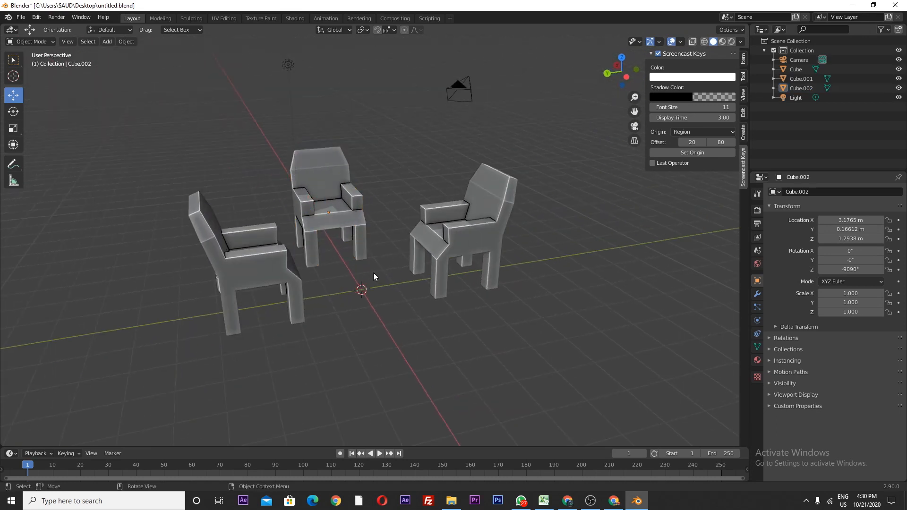
Step: Add a cylinder mesh between the three chairs and raise it to about 1.07 m along Z
{"action": "scroll", "coordinate": [373, 274], "scroll_direction": "down", "scroll_amount": 2}
{"action": "middle_click_drag", "start_coordinate": [438, 301], "coordinate": [432, 299]}
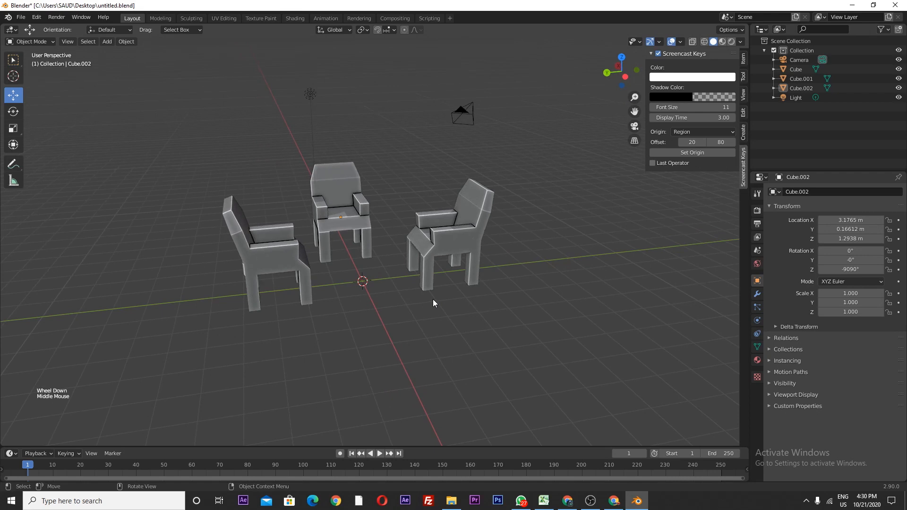
{"action": "key", "text": "shift"}
{"action": "key", "text": "shift+a"}
{"action": "mouse_move", "coordinate": [433, 299]}
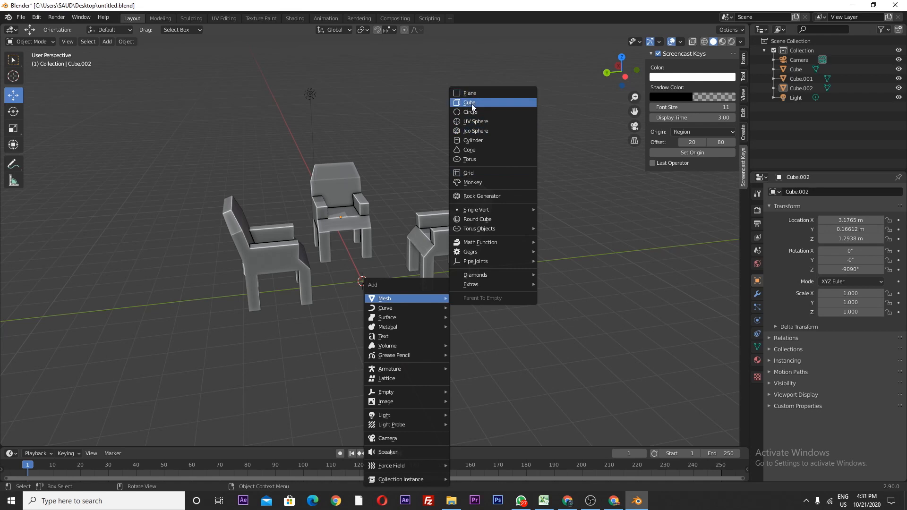
{"action": "left_click", "coordinate": [460, 140]}
{"action": "middle_click_drag", "start_coordinate": [417, 245], "coordinate": [397, 243]}
{"action": "left_click_drag", "start_coordinate": [363, 246], "coordinate": [358, 207]}
{"action": "left_click", "coordinate": [50, 443]}
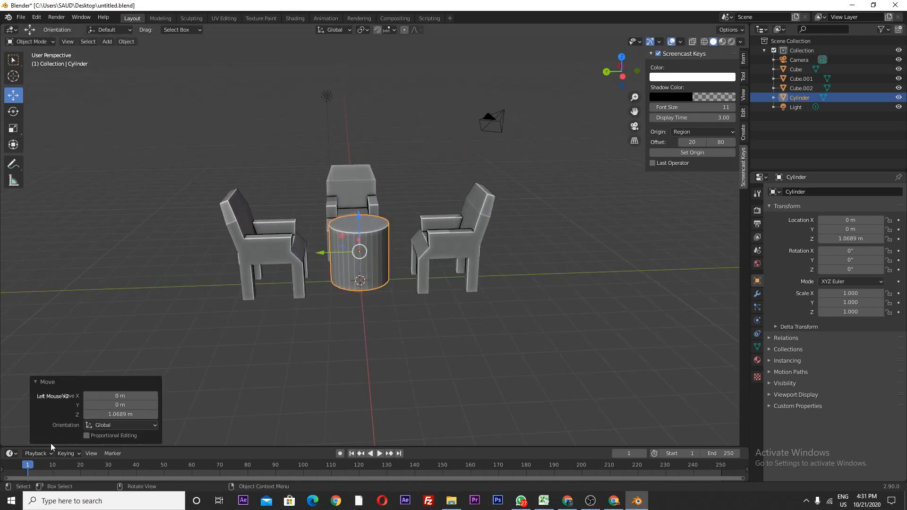
{"action": "left_click", "coordinate": [283, 335]}
{"action": "left_click", "coordinate": [338, 238]}
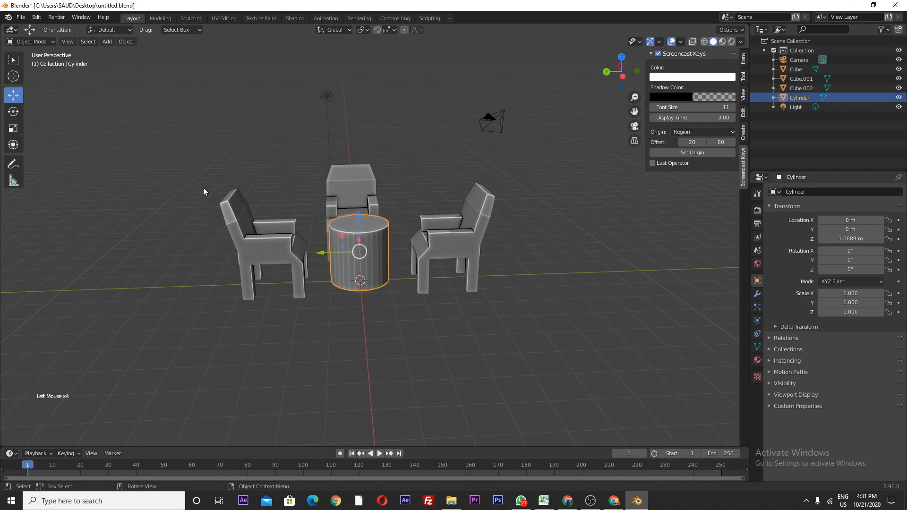
Step: Flatten the cylinder into a thin tabletop with a Z scale of about 0.046 and raise it to about 1.82 m
{"action": "left_click", "coordinate": [14, 130]}
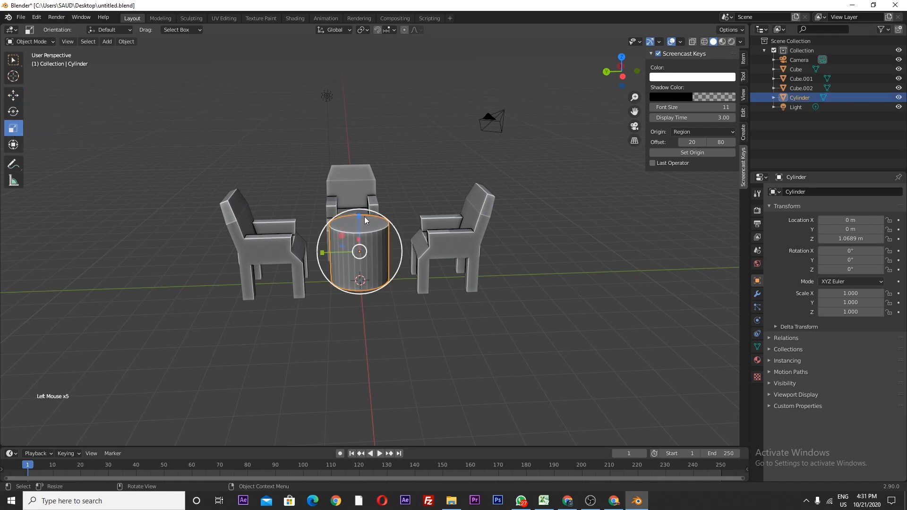
{"action": "left_click_drag", "start_coordinate": [358, 213], "coordinate": [352, 267]}
{"action": "middle_click_drag", "start_coordinate": [352, 268], "coordinate": [361, 253]}
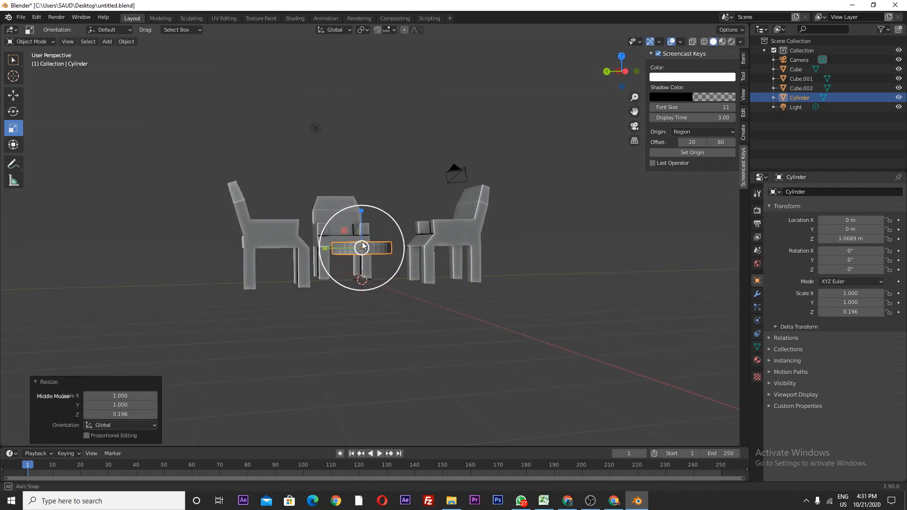
{"action": "left_click_drag", "start_coordinate": [361, 214], "coordinate": [363, 177]}
{"action": "left_click", "coordinate": [14, 96]}
{"action": "middle_click_drag", "start_coordinate": [355, 198], "coordinate": [348, 222]}
Step: Inset the tabletop's underside face by about 0.37 m and scale the inner face down by a factor of about 0.147
{"action": "key", "text": "Tab"}
{"action": "scroll", "coordinate": [378, 233], "scroll_direction": "up", "scroll_amount": 6}
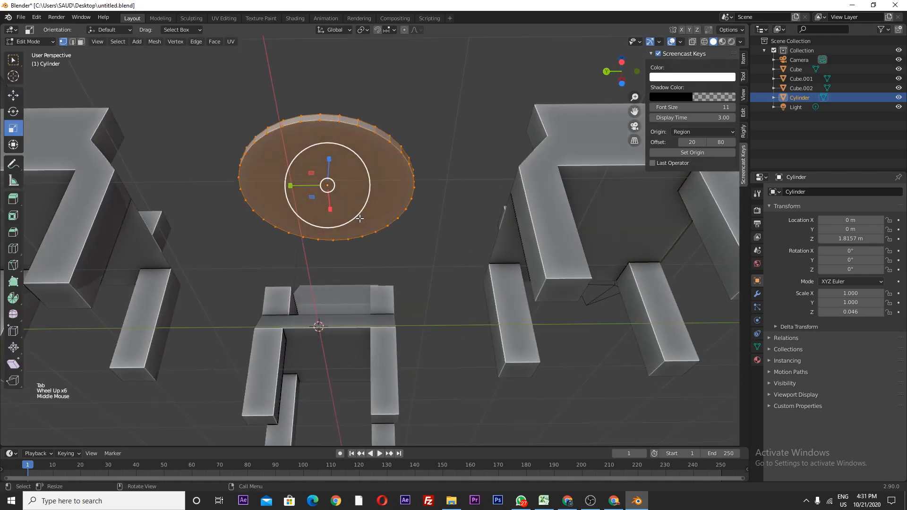
{"action": "scroll", "coordinate": [352, 221], "scroll_direction": "up", "scroll_amount": 1}
{"action": "key", "text": "3"}
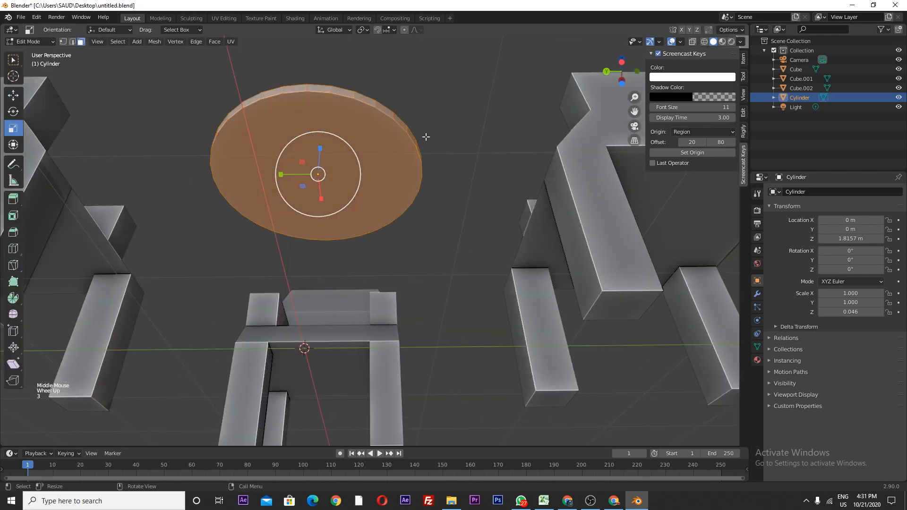
{"action": "left_click", "coordinate": [468, 104]}
{"action": "left_click", "coordinate": [306, 164]}
{"action": "middle_click_drag", "start_coordinate": [355, 200], "coordinate": [353, 175]}
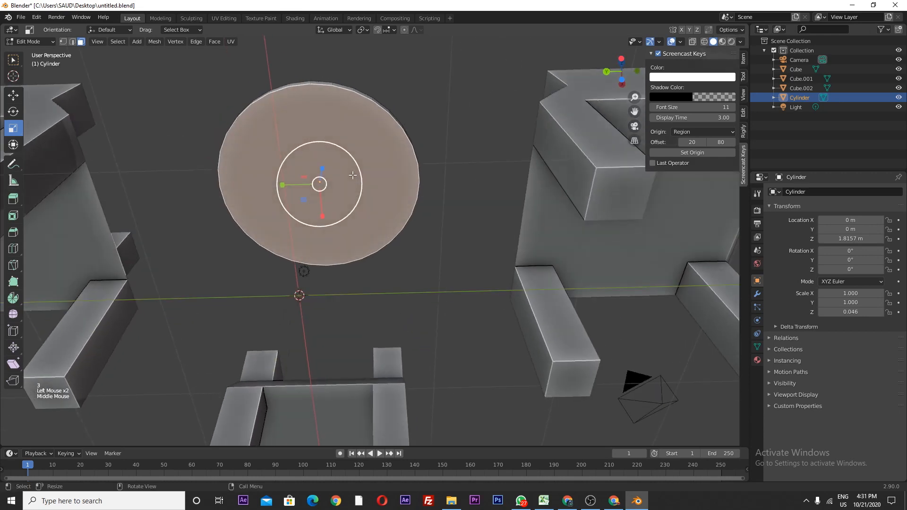
{"action": "key", "text": "i"}
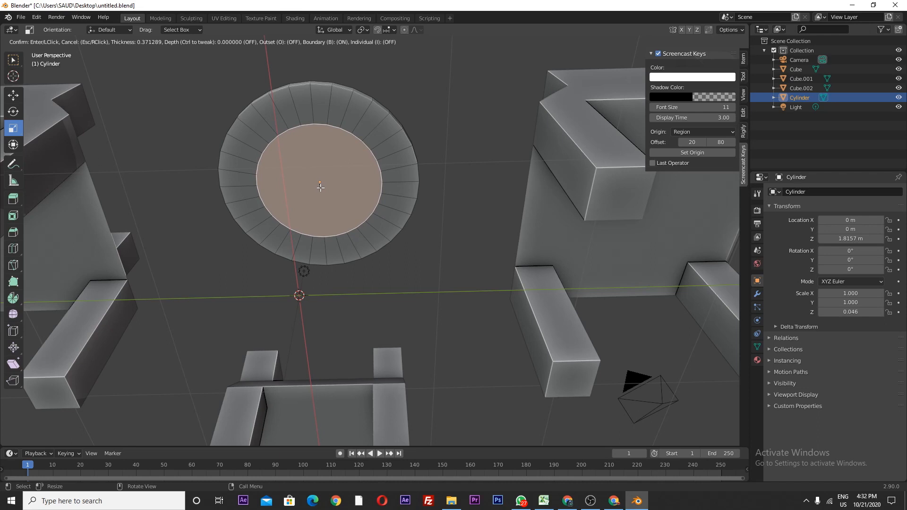
{"action": "left_click", "coordinate": [320, 188]}
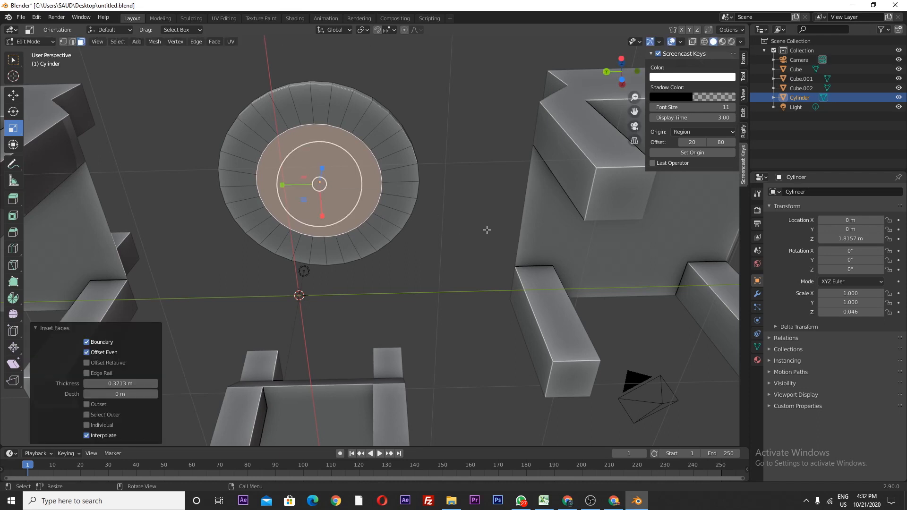
{"action": "key", "text": "s"}
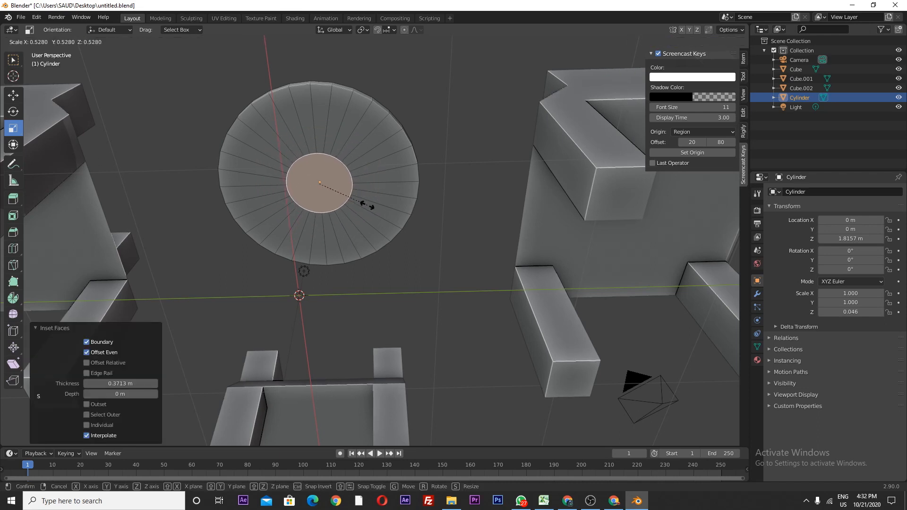
{"action": "left_click", "coordinate": [332, 194]}
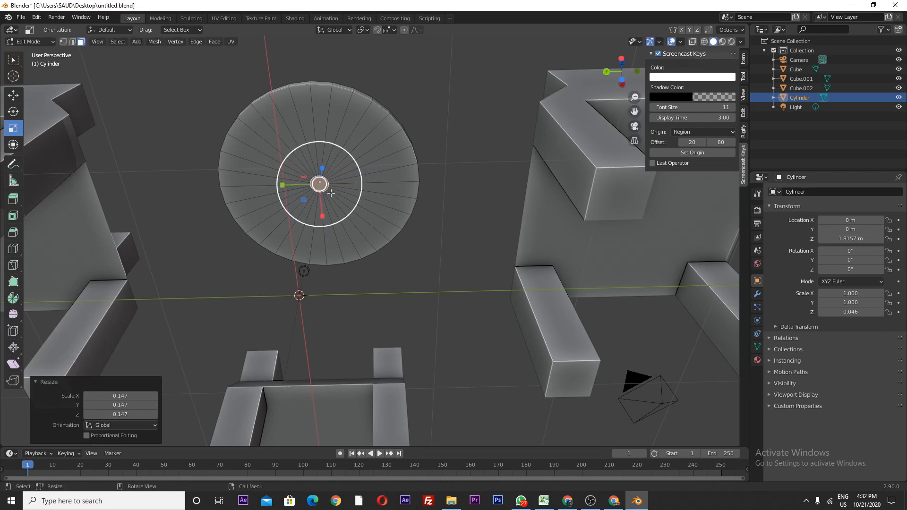
Step: Extrude the small underside face about 1.89 m down to the floor as a table leg, return to Object Mode and deselect the table
{"action": "middle_click_drag", "start_coordinate": [397, 147], "coordinate": [392, 202]}
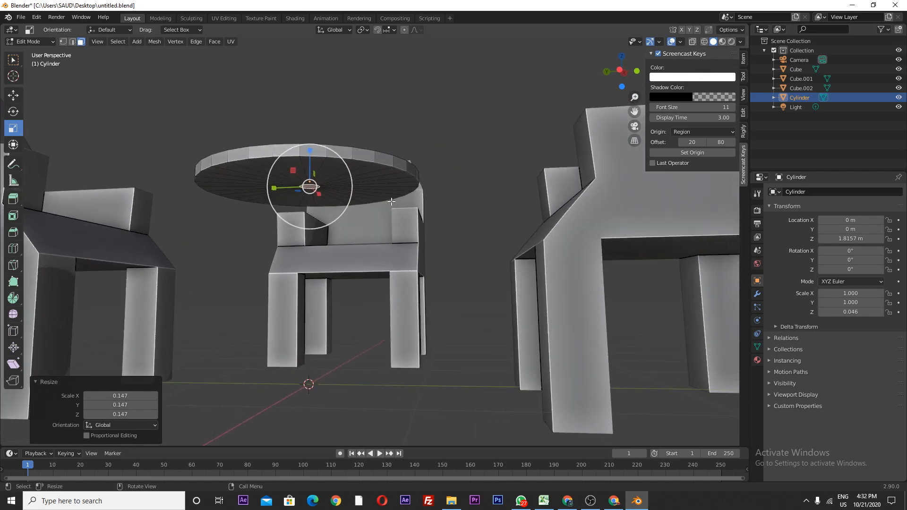
{"action": "key", "text": "e"}
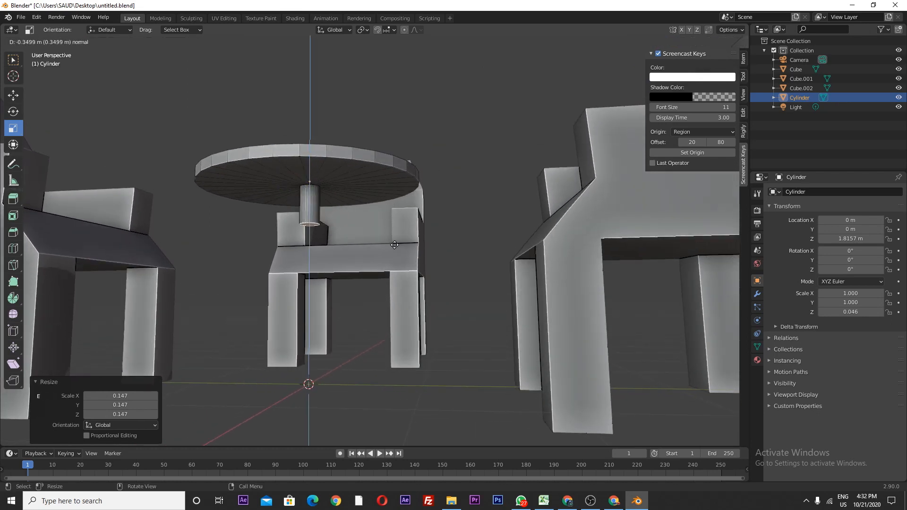
{"action": "left_click", "coordinate": [401, 412]}
{"action": "scroll", "coordinate": [359, 264], "scroll_direction": "down", "scroll_amount": 4}
{"action": "middle_click_drag", "start_coordinate": [359, 255], "coordinate": [362, 273]}
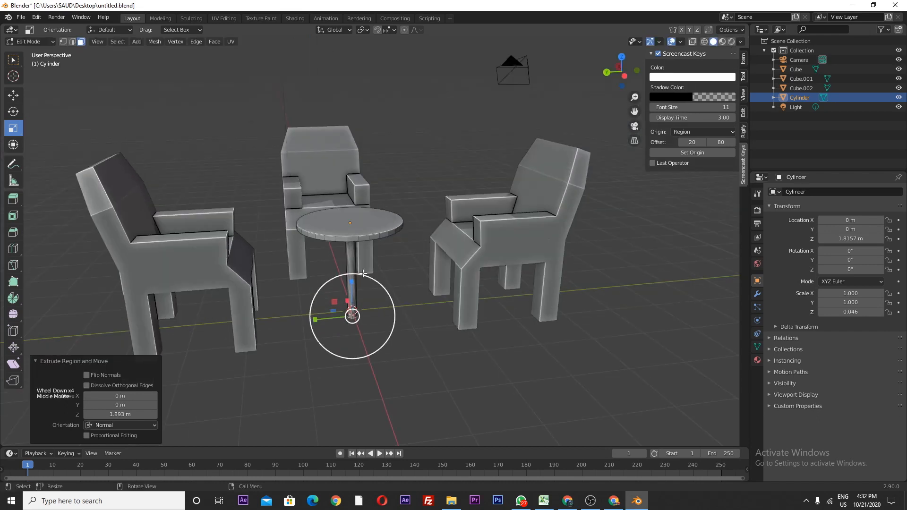
{"action": "key", "text": "Tab"}
{"action": "left_click", "coordinate": [420, 256]}
{"action": "middle_click_drag", "start_coordinate": [421, 256], "coordinate": [375, 280]}
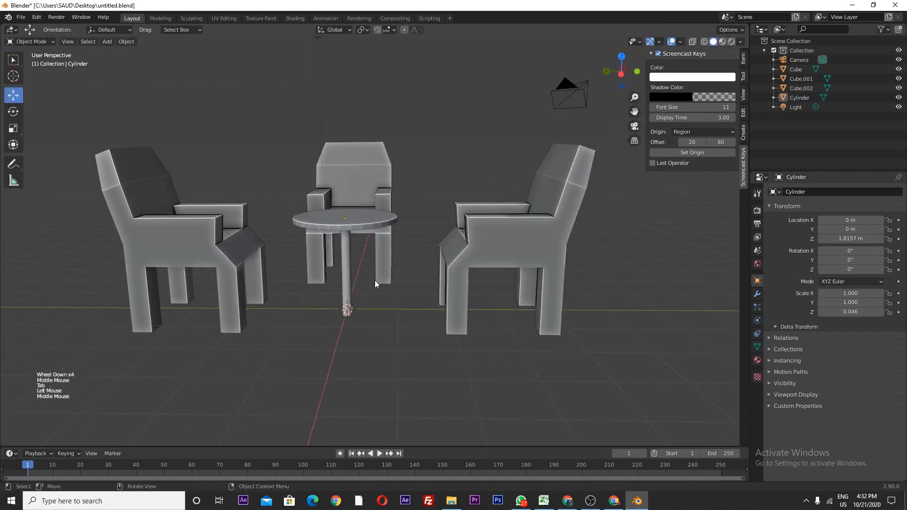
Step: Try to raise the tabletop's upper face slightly along Z, and undo the last two changes
{"action": "scroll", "coordinate": [375, 280], "scroll_direction": "up", "scroll_amount": 3}
{"action": "left_click", "coordinate": [333, 183]}
{"action": "key", "text": "Tab"}
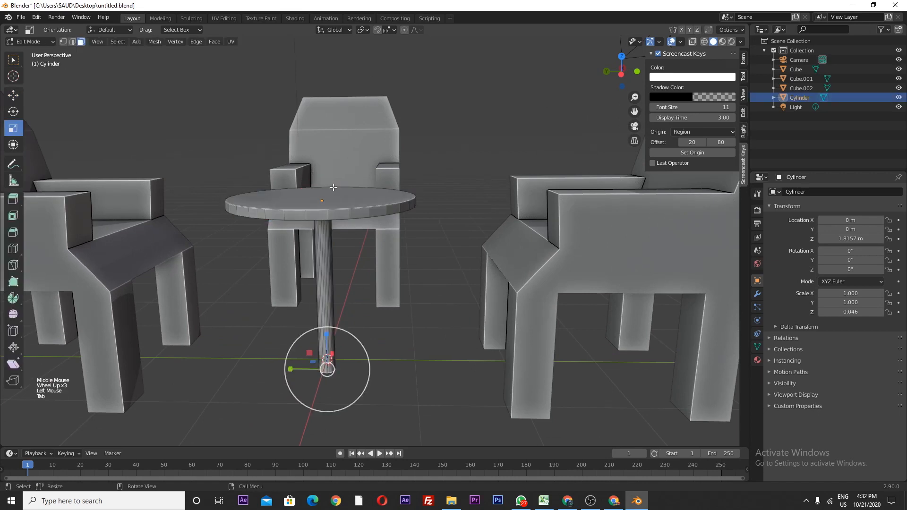
{"action": "left_click", "coordinate": [331, 189]}
{"action": "left_click", "coordinate": [13, 96]}
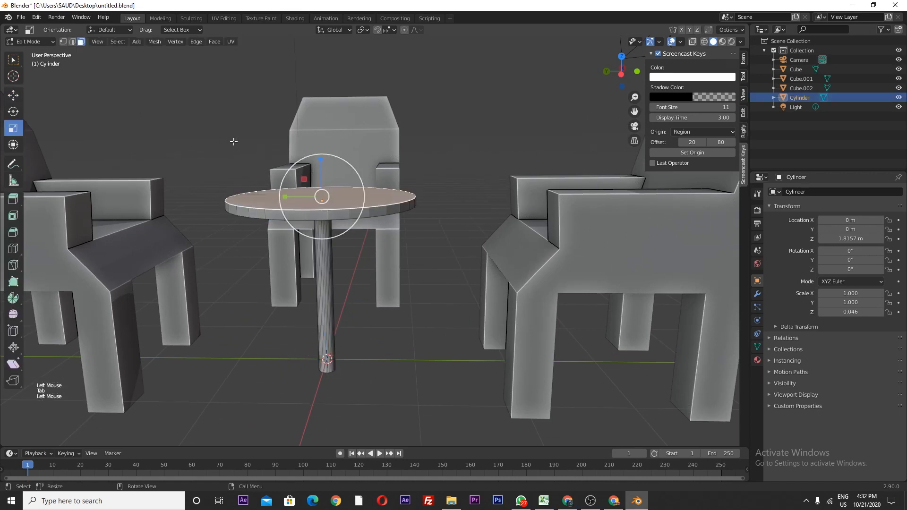
{"action": "key", "text": "Tab"}
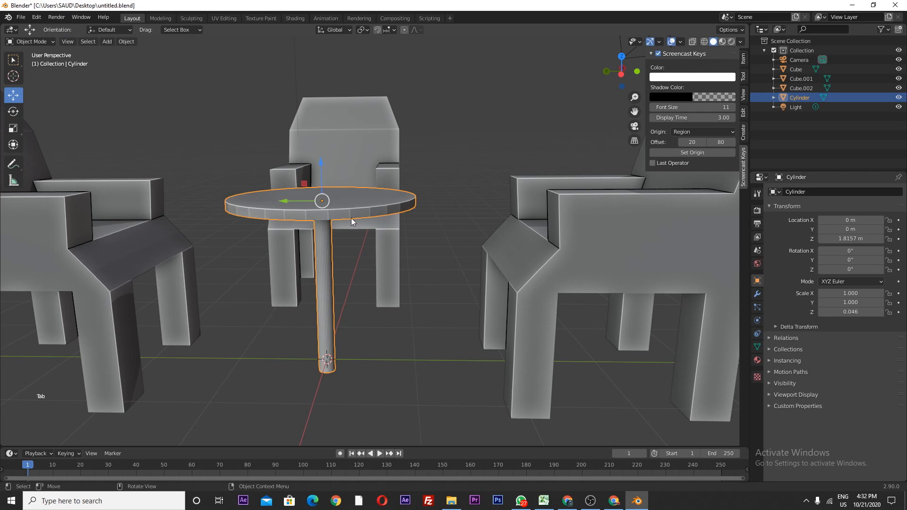
{"action": "key", "text": "Tab"}
{"action": "left_click", "coordinate": [355, 204]}
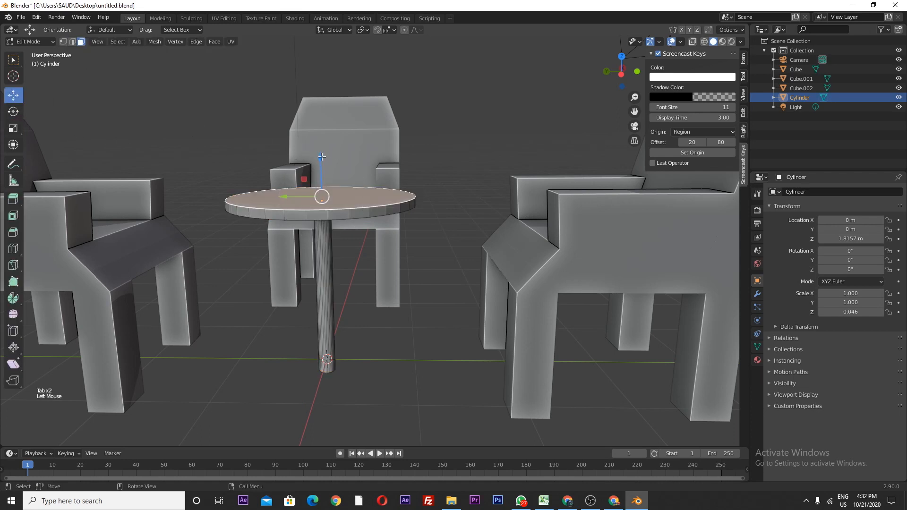
{"action": "mouse_move", "coordinate": [321, 157]}
{"action": "left_mouse_down"}
{"action": "mouse_move", "coordinate": [317, 166]}
{"action": "mouse_move", "coordinate": [321, 150]}
{"action": "left_mouse_up"}
{"action": "key", "text": "Tab"}
{"action": "left_click", "coordinate": [429, 104]}
{"action": "middle_click_drag", "start_coordinate": [381, 155], "coordinate": [336, 194]}
{"action": "key", "text": "ctrl+z"}
{"action": "key", "text": "ctrl+z"}
Step: Scale up the bottom face of the table leg by a factor of about 6.24 to form a conical base
{"action": "scroll", "coordinate": [360, 307], "scroll_direction": "up", "scroll_amount": 5}
{"action": "middle_click_drag", "start_coordinate": [360, 307], "coordinate": [373, 306]}
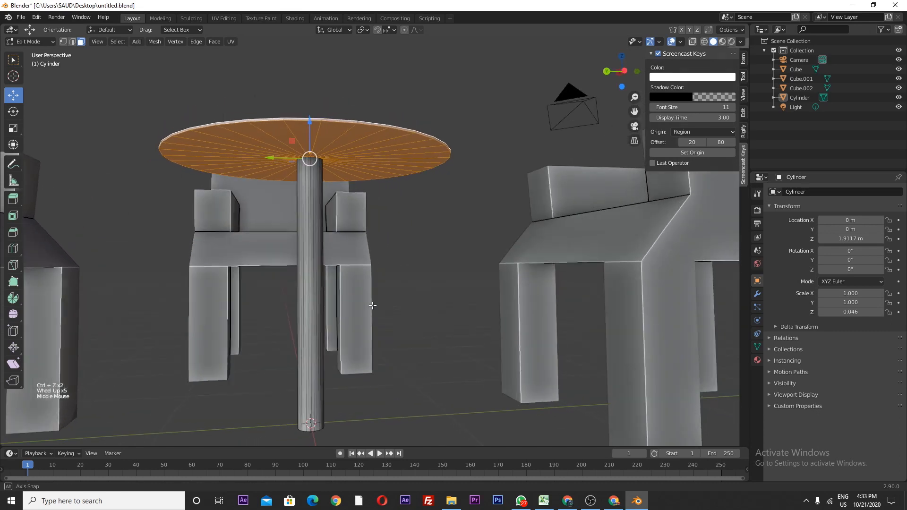
{"action": "left_click", "coordinate": [455, 218]}
{"action": "middle_click_drag", "start_coordinate": [357, 346], "coordinate": [340, 323]}
{"action": "left_click", "coordinate": [271, 333]}
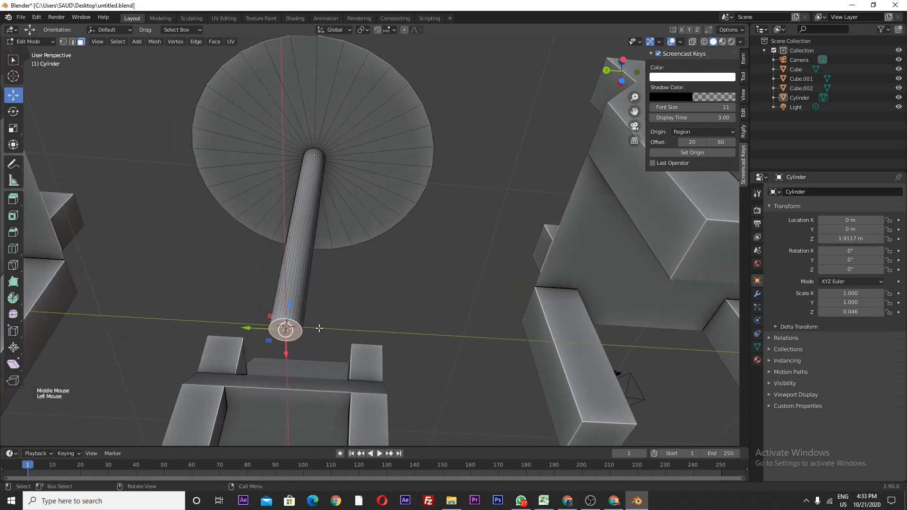
{"action": "key", "text": "s"}
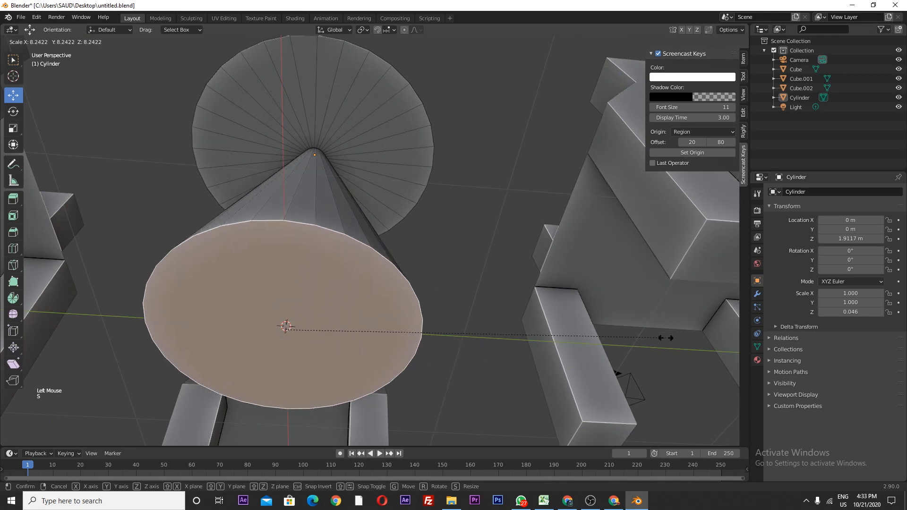
{"action": "left_click", "coordinate": [573, 344]}
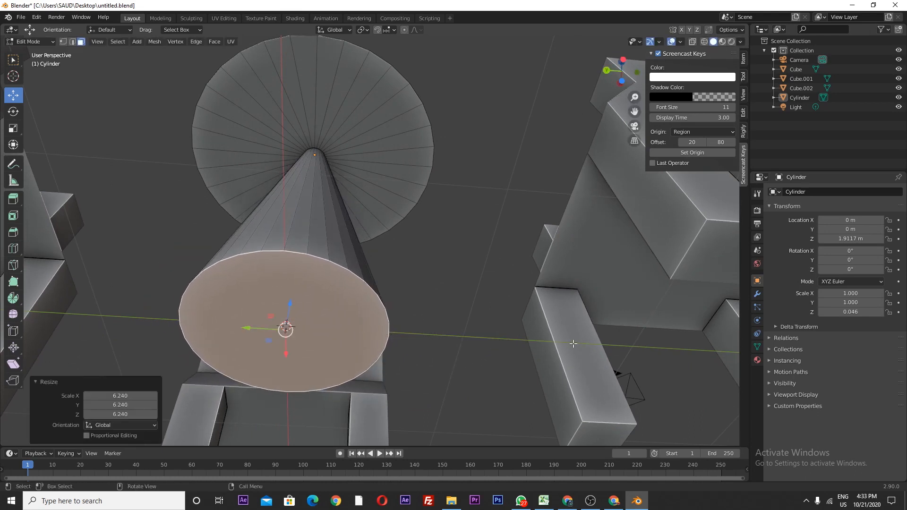
Step: Raise the tabletop's upper face by about 0.015 m along Z, return to Object Mode and deselect the table
{"action": "scroll", "coordinate": [449, 254], "scroll_direction": "down", "scroll_amount": 4}
{"action": "middle_click_drag", "start_coordinate": [429, 301], "coordinate": [438, 396]}
{"action": "left_click", "coordinate": [382, 220]}
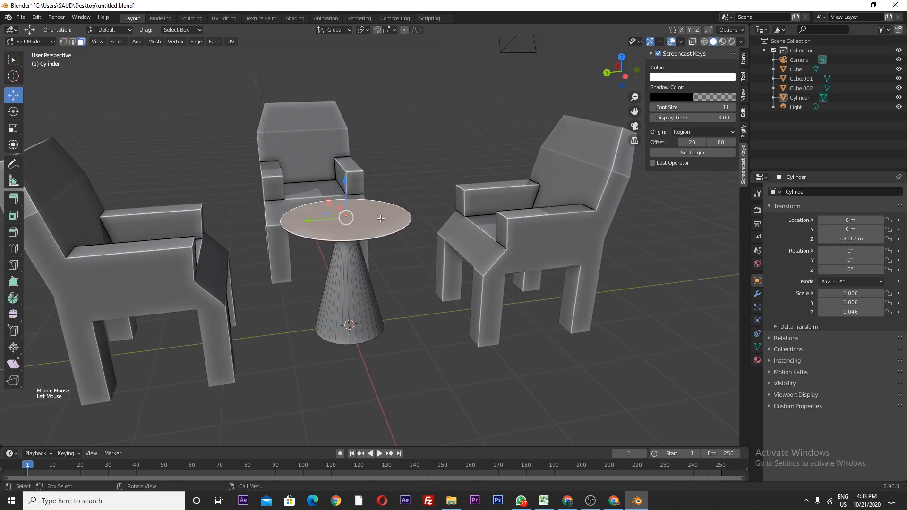
{"action": "left_click", "coordinate": [345, 175]}
{"action": "left_click_drag", "start_coordinate": [345, 176], "coordinate": [344, 174]}
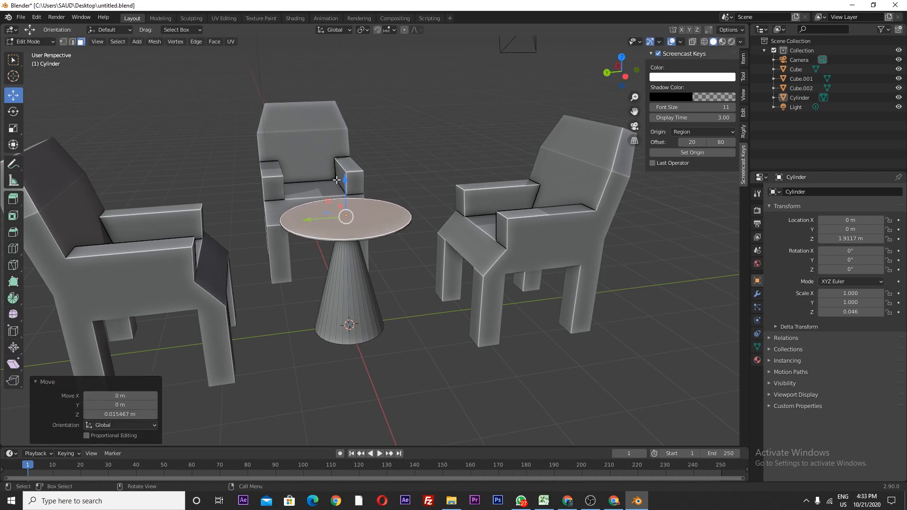
{"action": "key", "text": "Tab"}
{"action": "left_click", "coordinate": [436, 121]}
Step: Duplicate the third chair, at about 3.18 m along X, in place and rotate the copy 180° around the global Z axis
{"action": "scroll", "coordinate": [379, 165], "scroll_direction": "down", "scroll_amount": 4}
{"action": "middle_click_drag", "start_coordinate": [379, 165], "coordinate": [332, 215]}
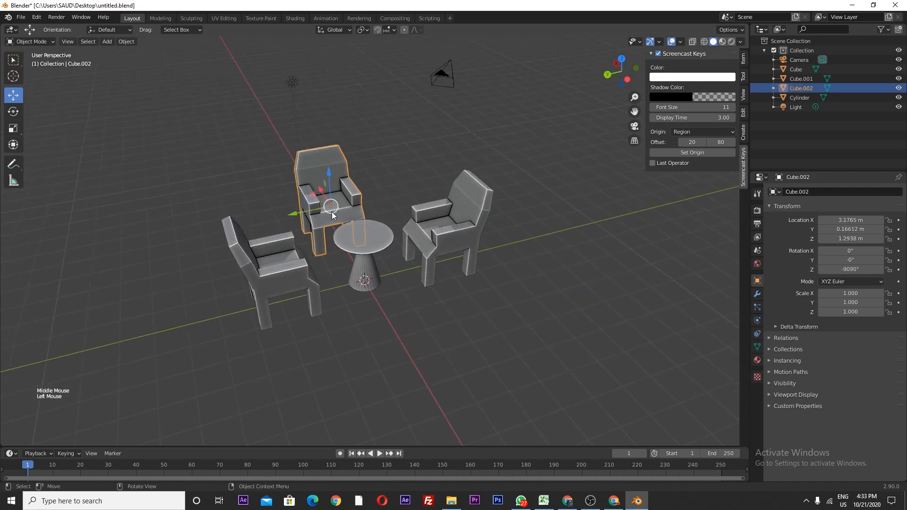
{"action": "left_click", "coordinate": [331, 215]}
{"action": "key", "text": "shift+d"}
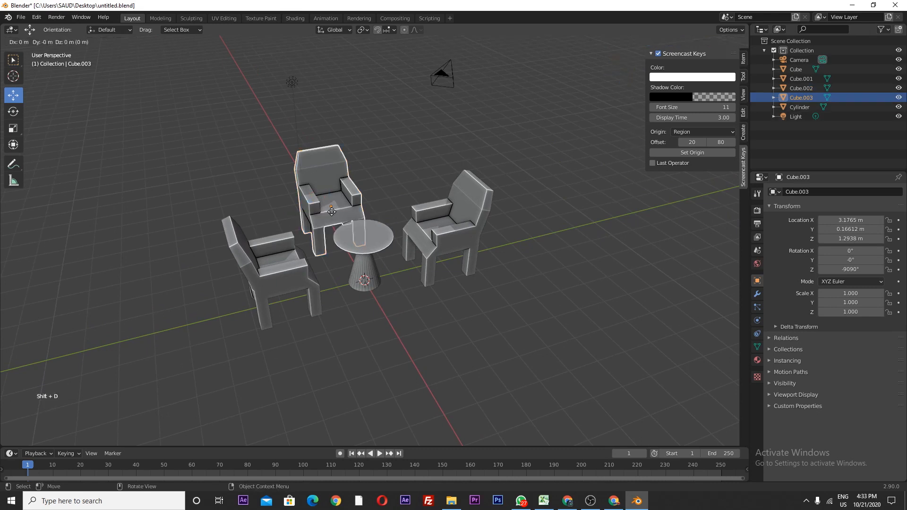
{"action": "key", "text": "r"}
{"action": "key", "text": "z"}
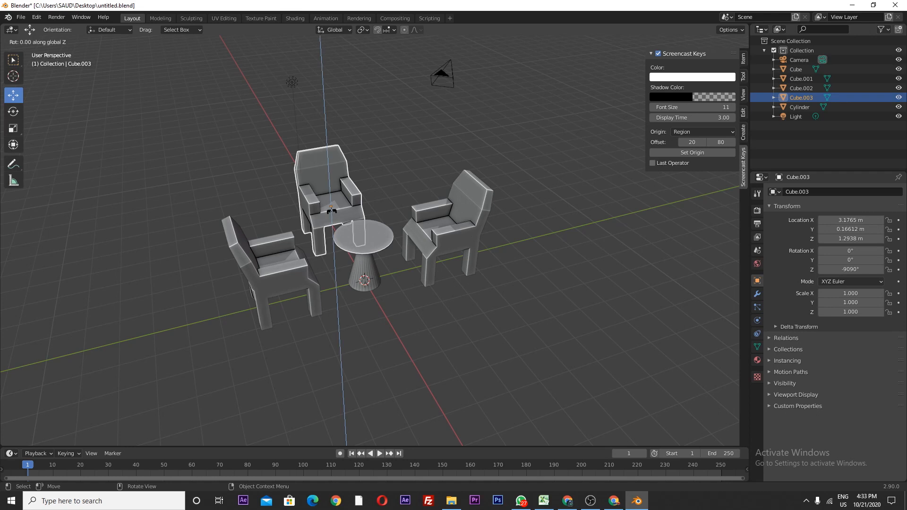
{"action": "type", "text": "1"}
{"action": "type", "text": "80"}
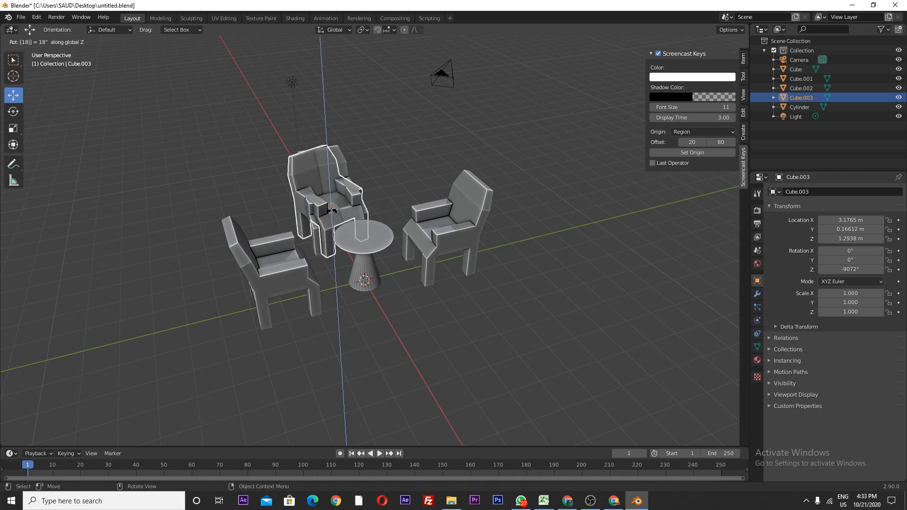
{"action": "key", "text": "Return"}
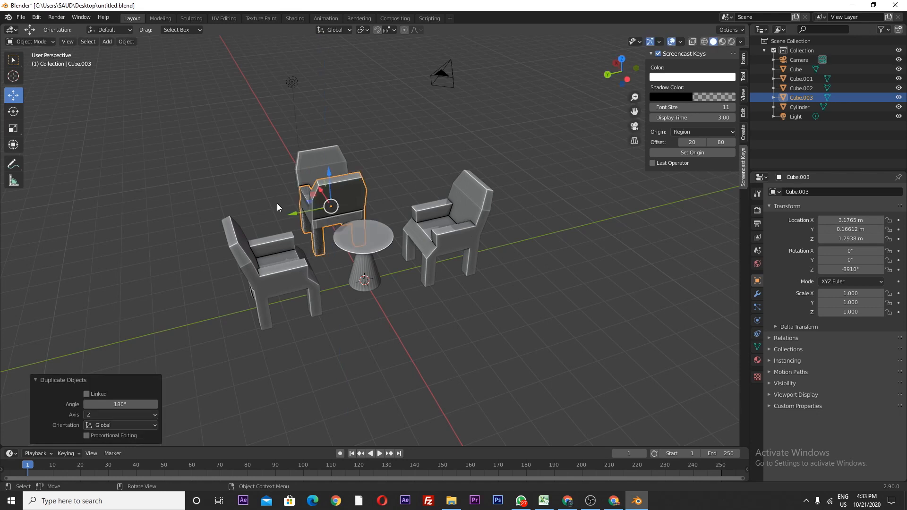
Step: Move the new chair copy along X to about -2.85 m, on the opposite side of the table
{"action": "middle_click_drag", "start_coordinate": [276, 203], "coordinate": [344, 214]}
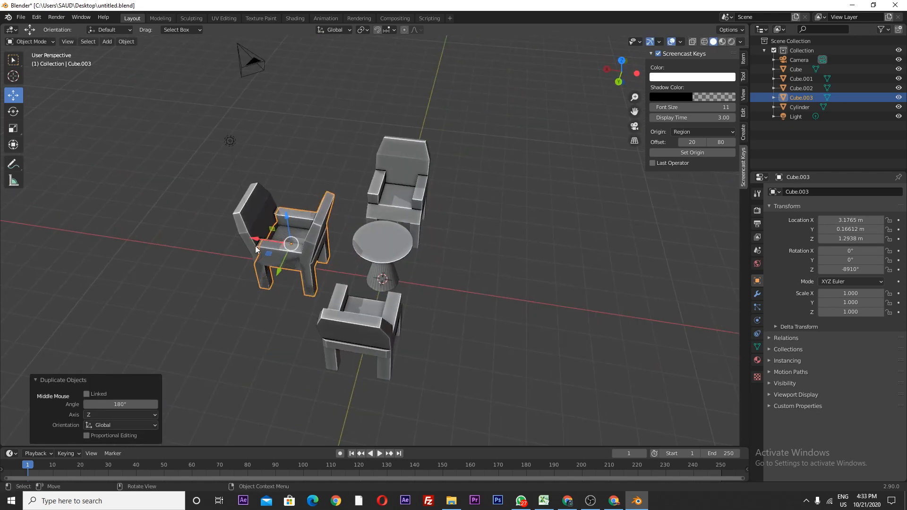
{"action": "left_click_drag", "start_coordinate": [258, 237], "coordinate": [429, 314]}
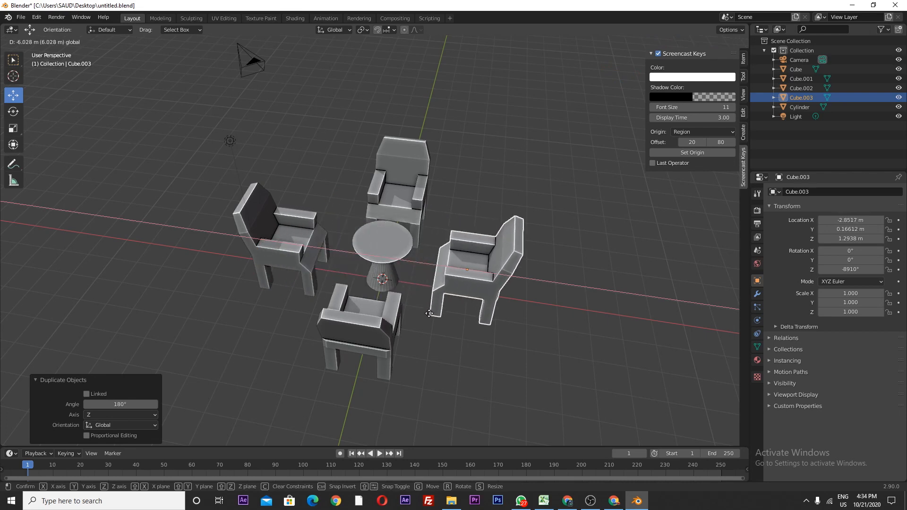
{"action": "left_click", "coordinate": [429, 314]}
{"action": "middle_click_drag", "start_coordinate": [438, 327], "coordinate": [265, 312]}
{"action": "scroll", "coordinate": [312, 282], "scroll_direction": "up", "scroll_amount": 2}
{"action": "scroll", "coordinate": [311, 282], "scroll_direction": "down", "scroll_amount": 2}
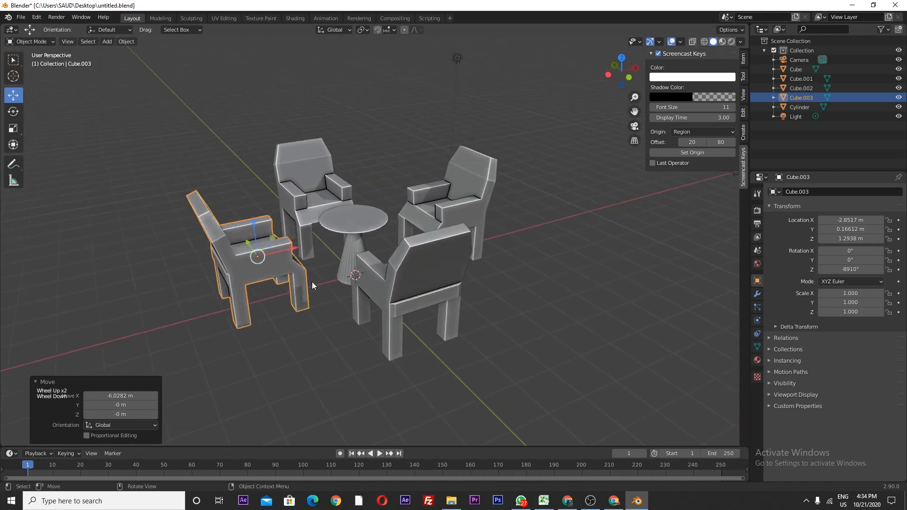
Step: Scale down the bottom face of the table's conical leg to form a slim, slightly tapered pedestal, and return to Object Mode
{"action": "middle_click_drag", "start_coordinate": [311, 281], "coordinate": [395, 275]}
{"action": "scroll", "coordinate": [339, 276], "scroll_direction": "up", "scroll_amount": 6}
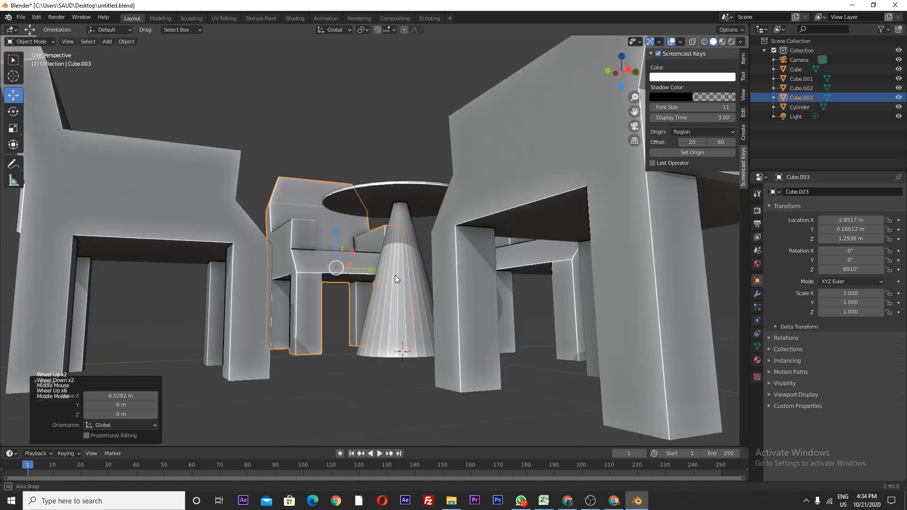
{"action": "scroll", "coordinate": [397, 345], "scroll_direction": "up", "scroll_amount": 1}
{"action": "left_click", "coordinate": [387, 387]}
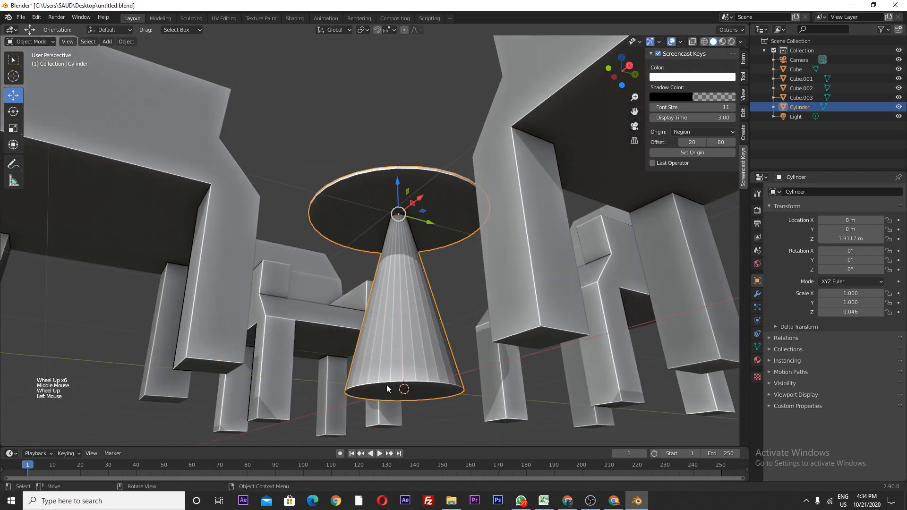
{"action": "key", "text": "Tab"}
{"action": "left_click", "coordinate": [386, 391]}
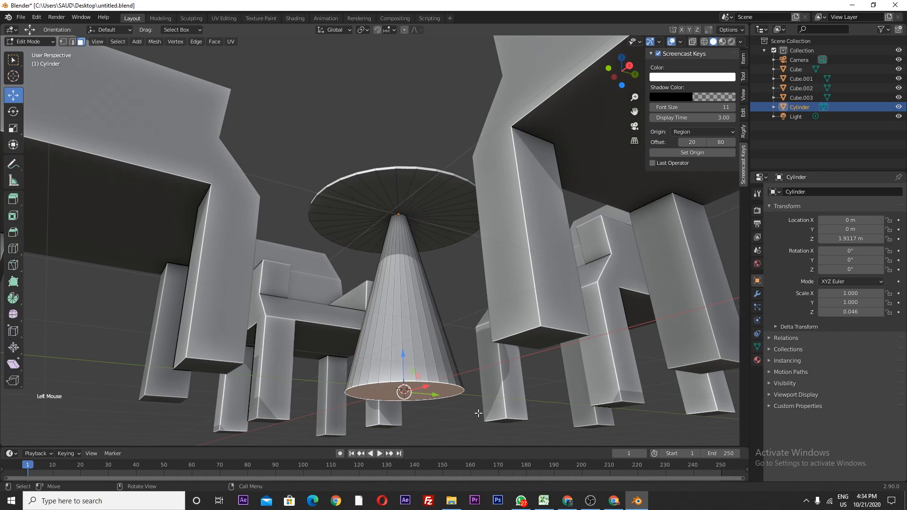
{"action": "key", "text": "s"}
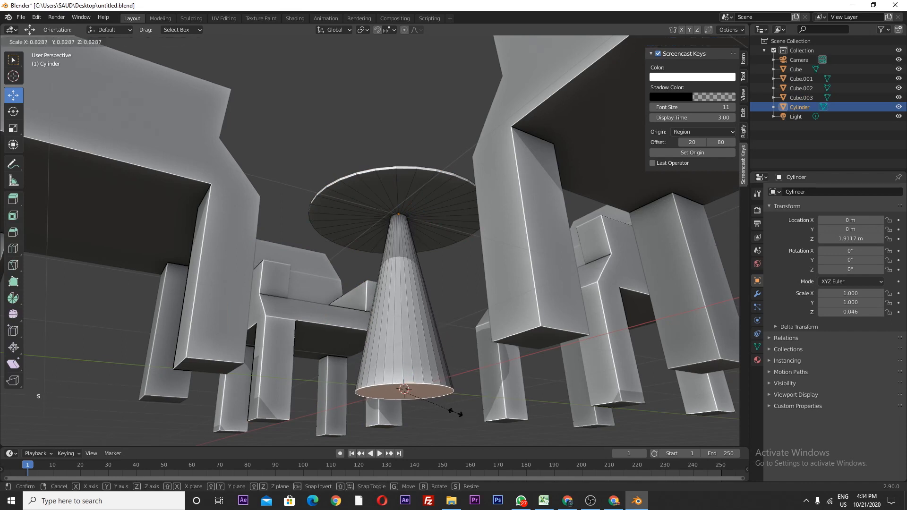
{"action": "left_click", "coordinate": [410, 415]}
{"action": "scroll", "coordinate": [401, 378], "scroll_direction": "down", "scroll_amount": 1}
{"action": "key", "text": "Tab"}
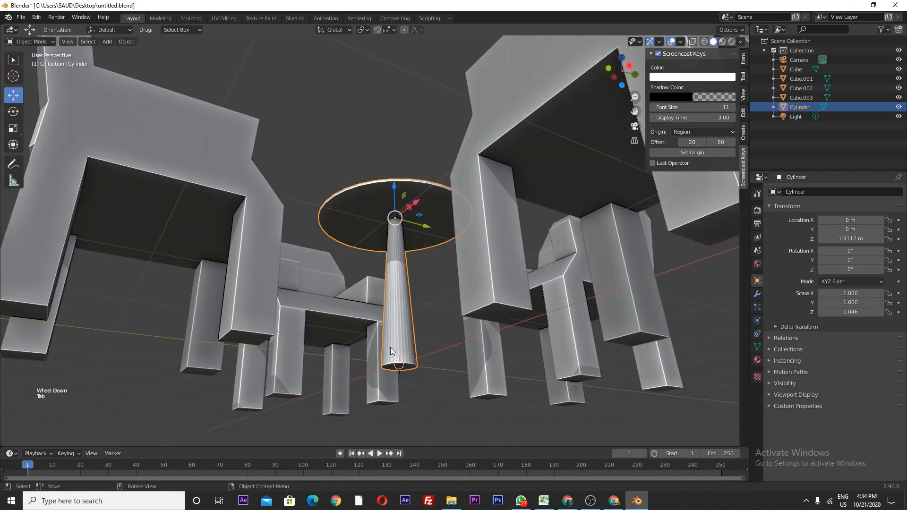
Step: Add a plane at the scene centre and scale it up by a factor of about 10.69 as a floor beneath the furniture
{"action": "scroll", "coordinate": [390, 347], "scroll_direction": "down", "scroll_amount": 3}
{"action": "middle_click_drag", "start_coordinate": [365, 310], "coordinate": [463, 257]}
{"action": "scroll", "coordinate": [463, 257], "scroll_direction": "down", "scroll_amount": 5}
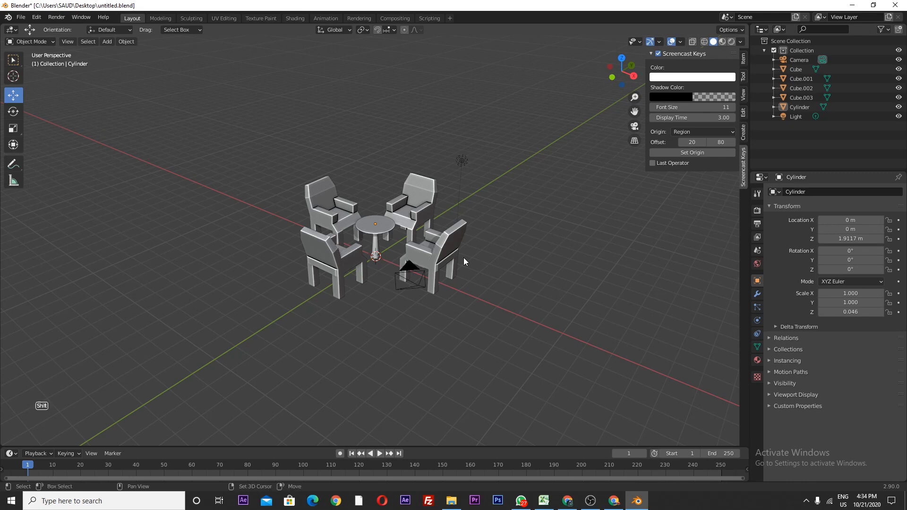
{"action": "key", "text": "shift+a"}
{"action": "mouse_move", "coordinate": [464, 257]}
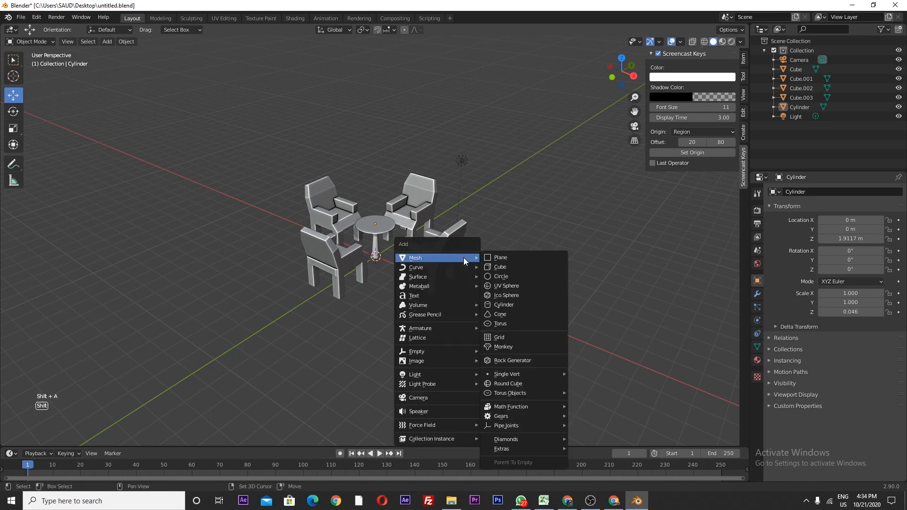
{"action": "left_click", "coordinate": [500, 258]}
{"action": "key", "text": "s"}
{"action": "left_click", "coordinate": [388, 348]}
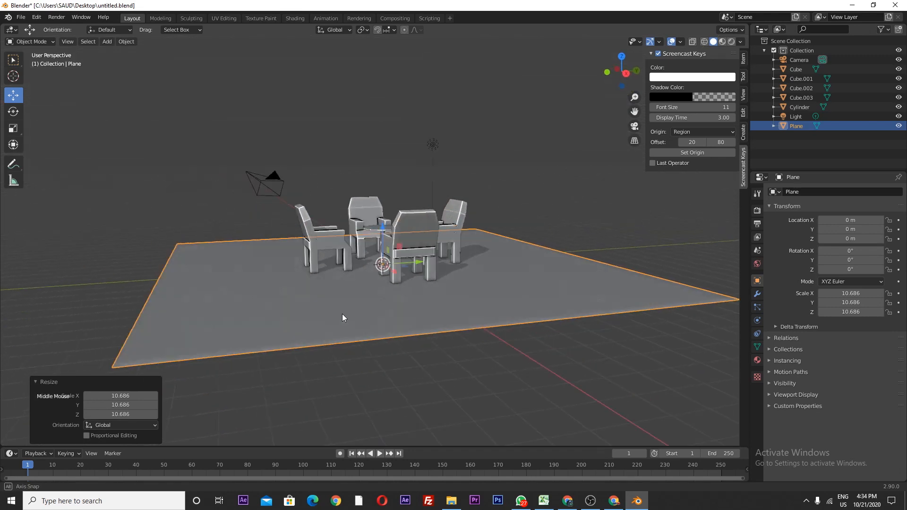
{"action": "middle_click_drag", "start_coordinate": [342, 313], "coordinate": [199, 289]}
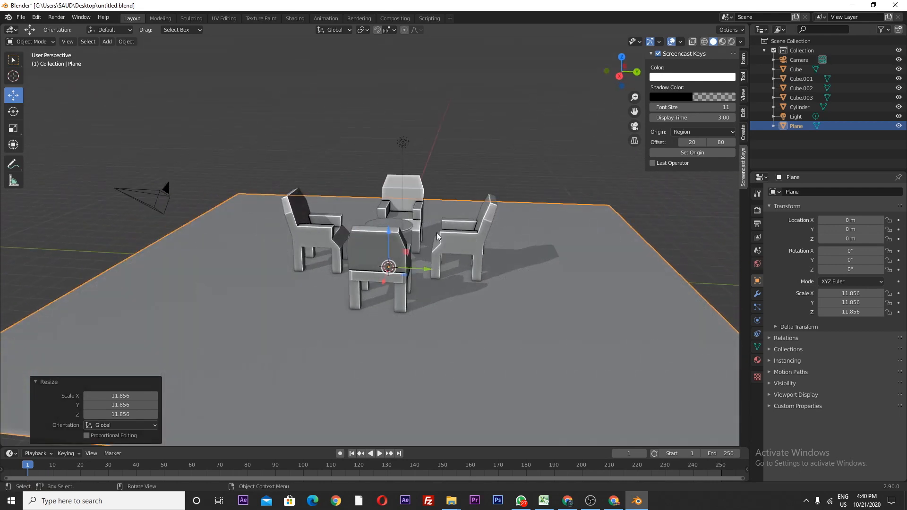
{"action": "middle_click_drag", "start_coordinate": [347, 276], "coordinate": [376, 286]}
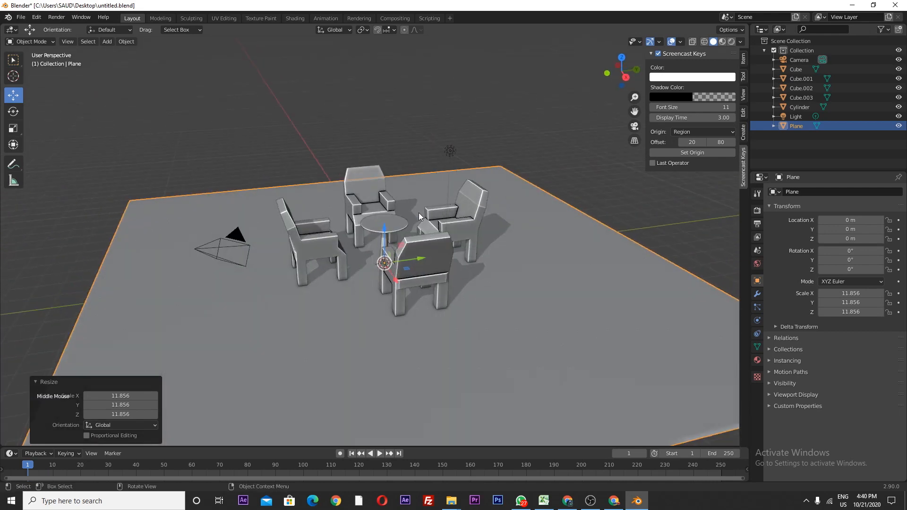
{"action": "scroll", "coordinate": [424, 208], "scroll_direction": "up", "scroll_amount": 1}
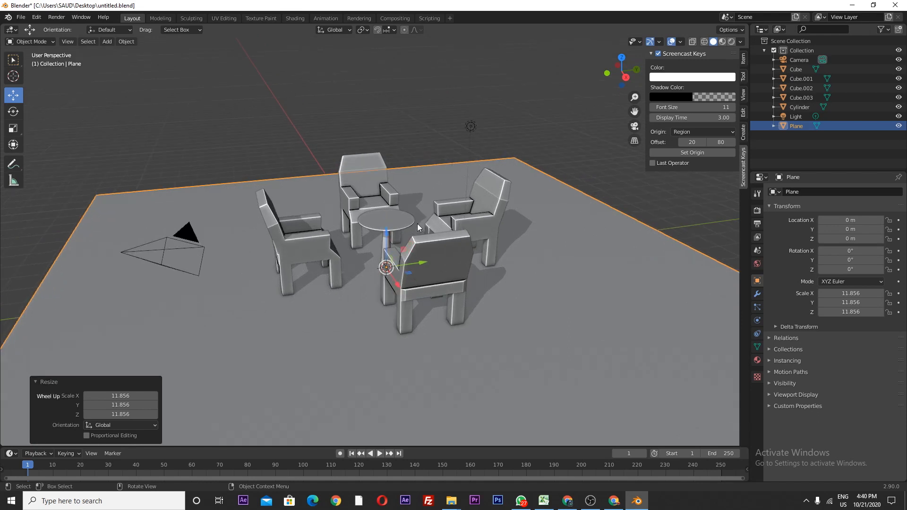
{"action": "scroll", "coordinate": [418, 224], "scroll_direction": "up", "scroll_amount": 1}
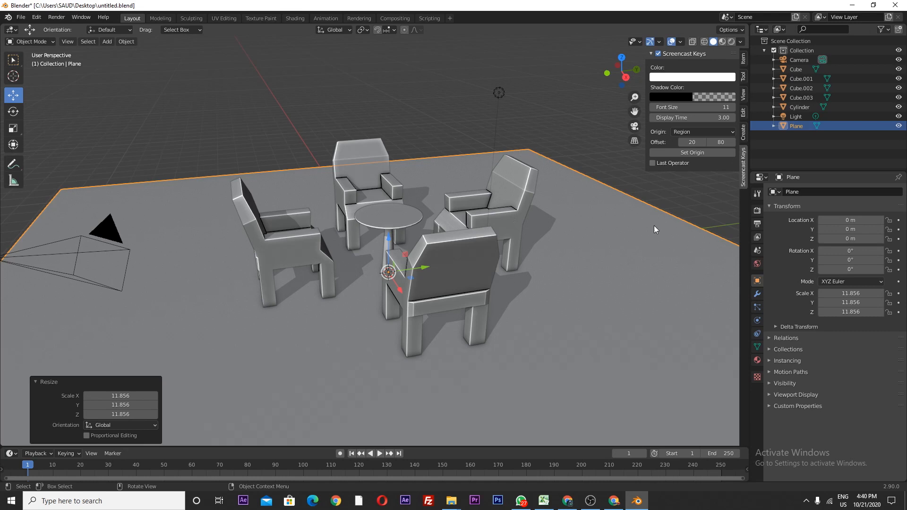
{"action": "scroll", "coordinate": [653, 241], "scroll_direction": "down", "scroll_amount": 2}
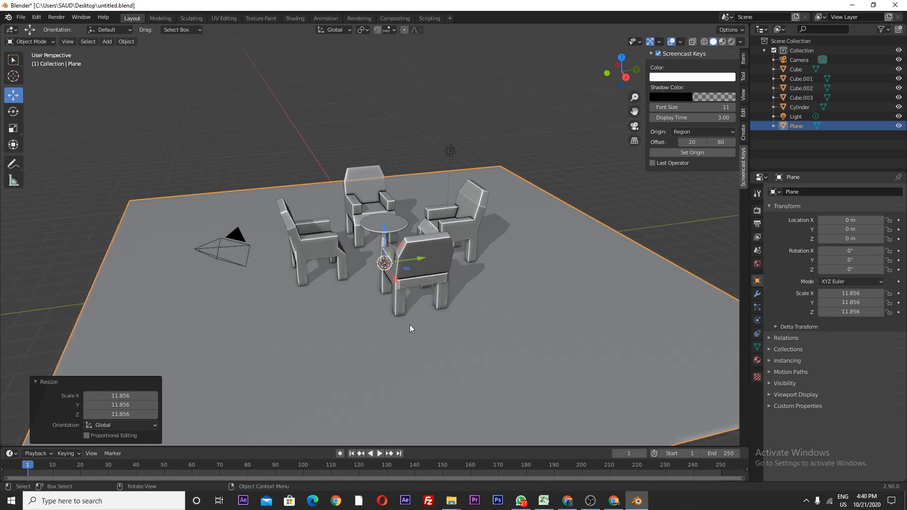
{"action": "middle_click_drag", "start_coordinate": [410, 324], "coordinate": [390, 310]}
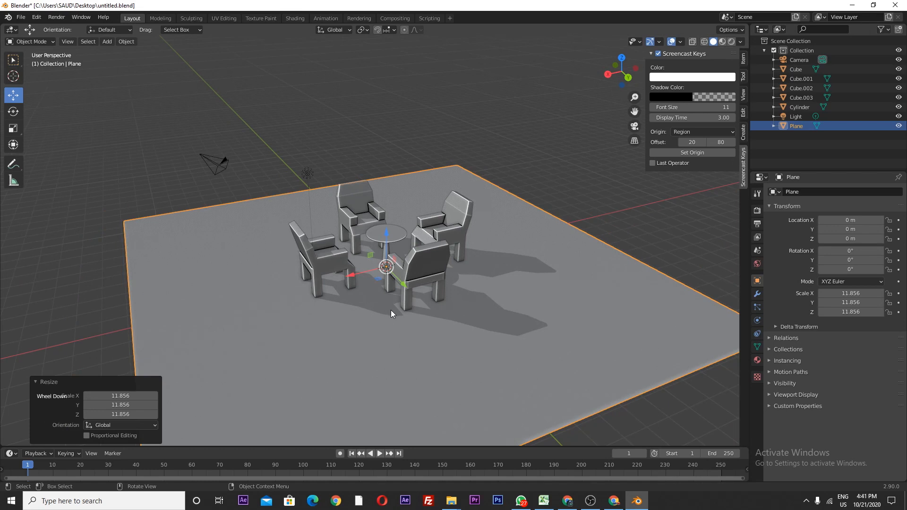